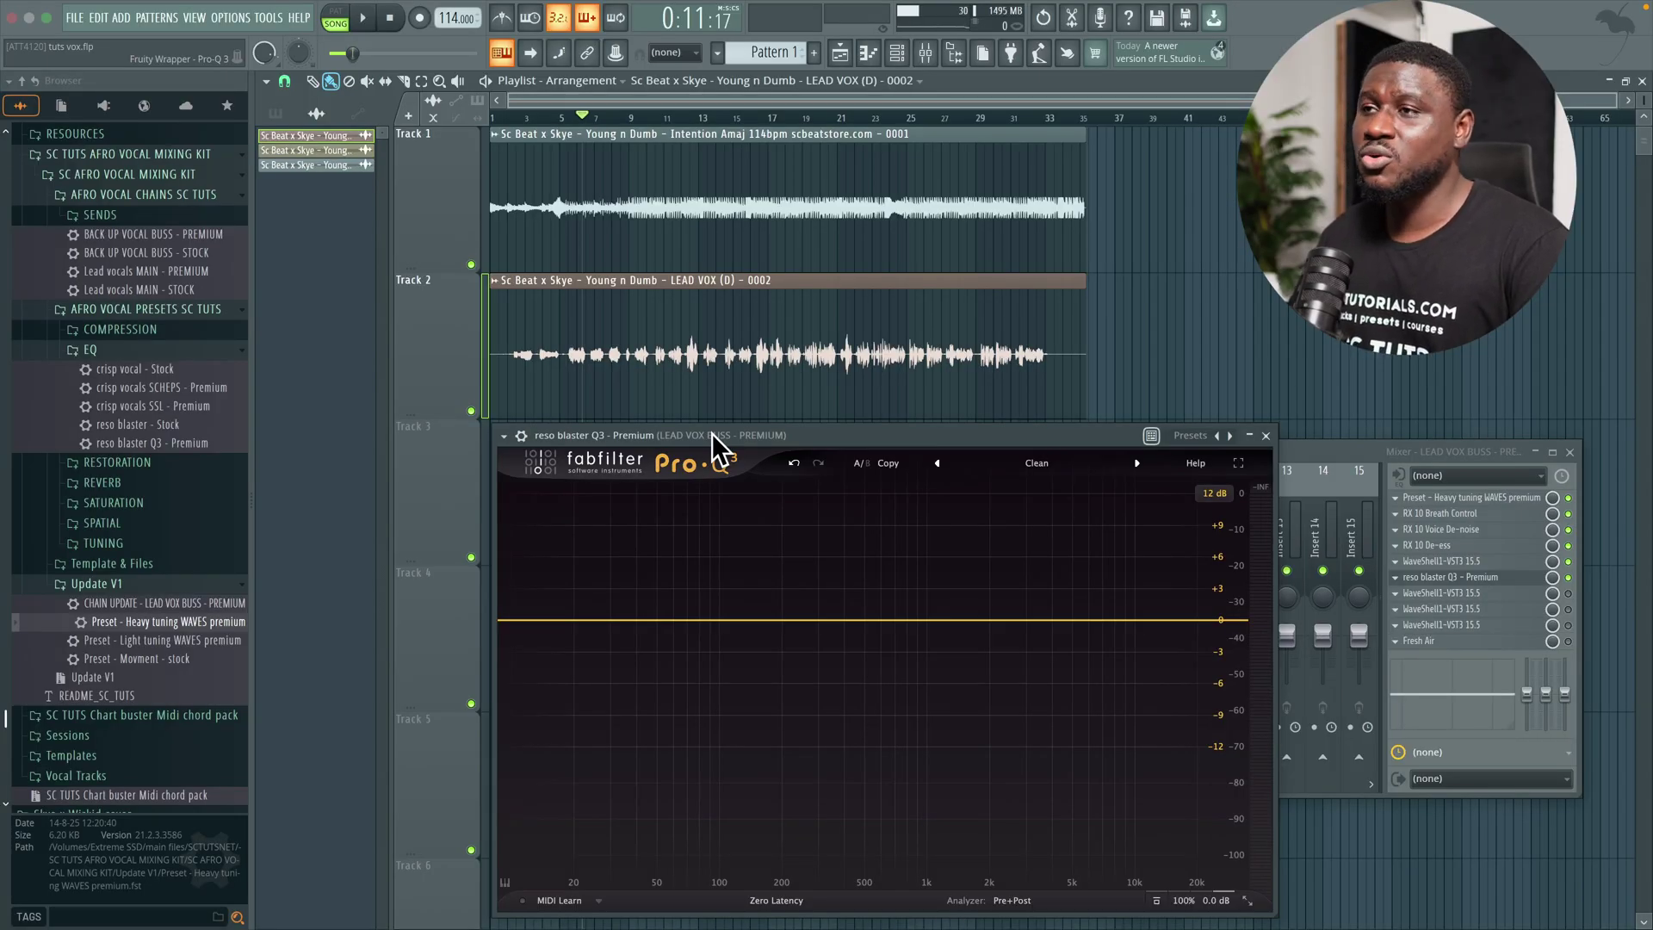
- Audition the song from bar 9, close the lead vocal buss mixer window, then stop playback
{"action": "left_click_drag", "start_coordinate": [711, 432], "coordinate": [711, 431]}
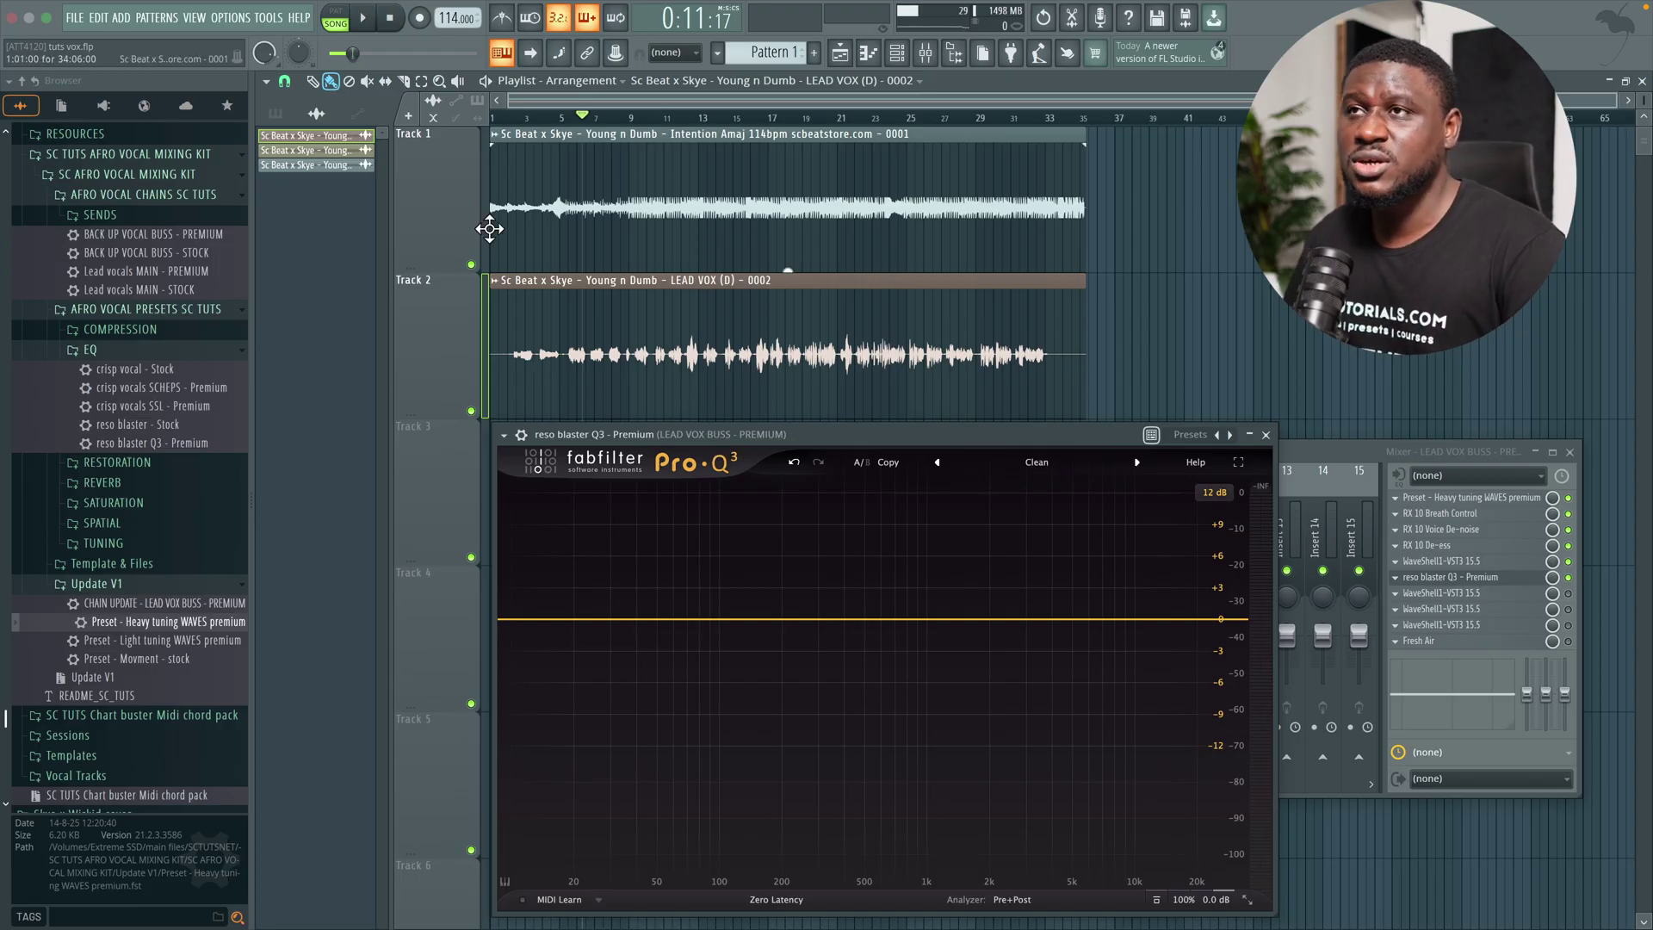
{"action": "key", "text": "space"}
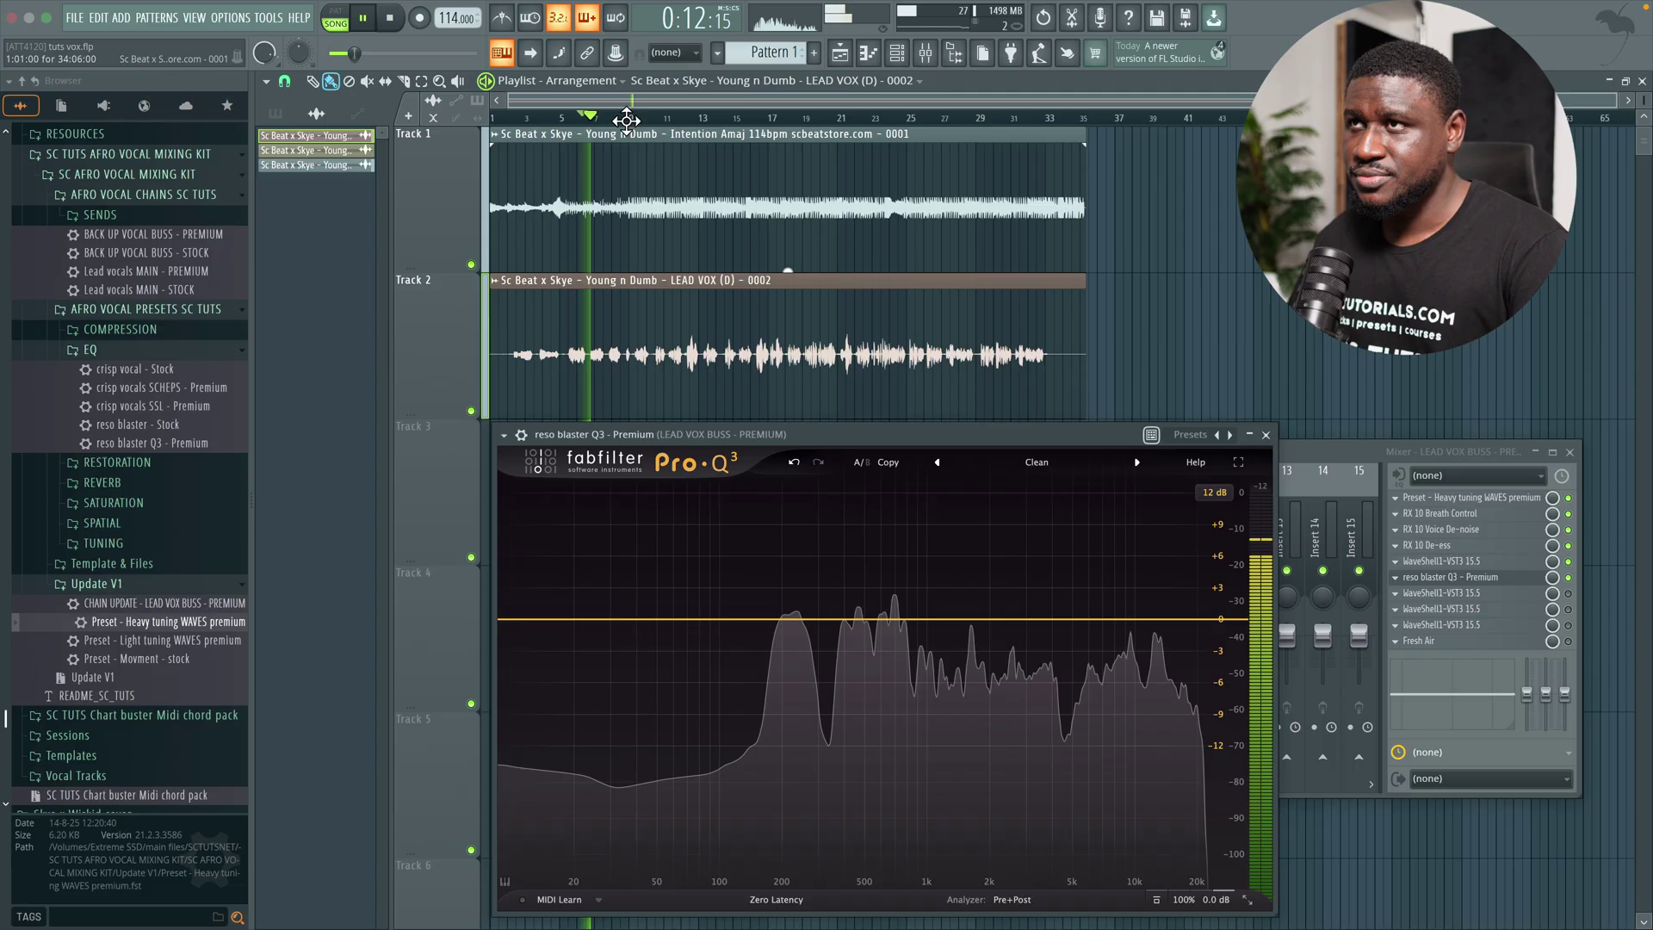
{"action": "left_click", "coordinate": [634, 118]}
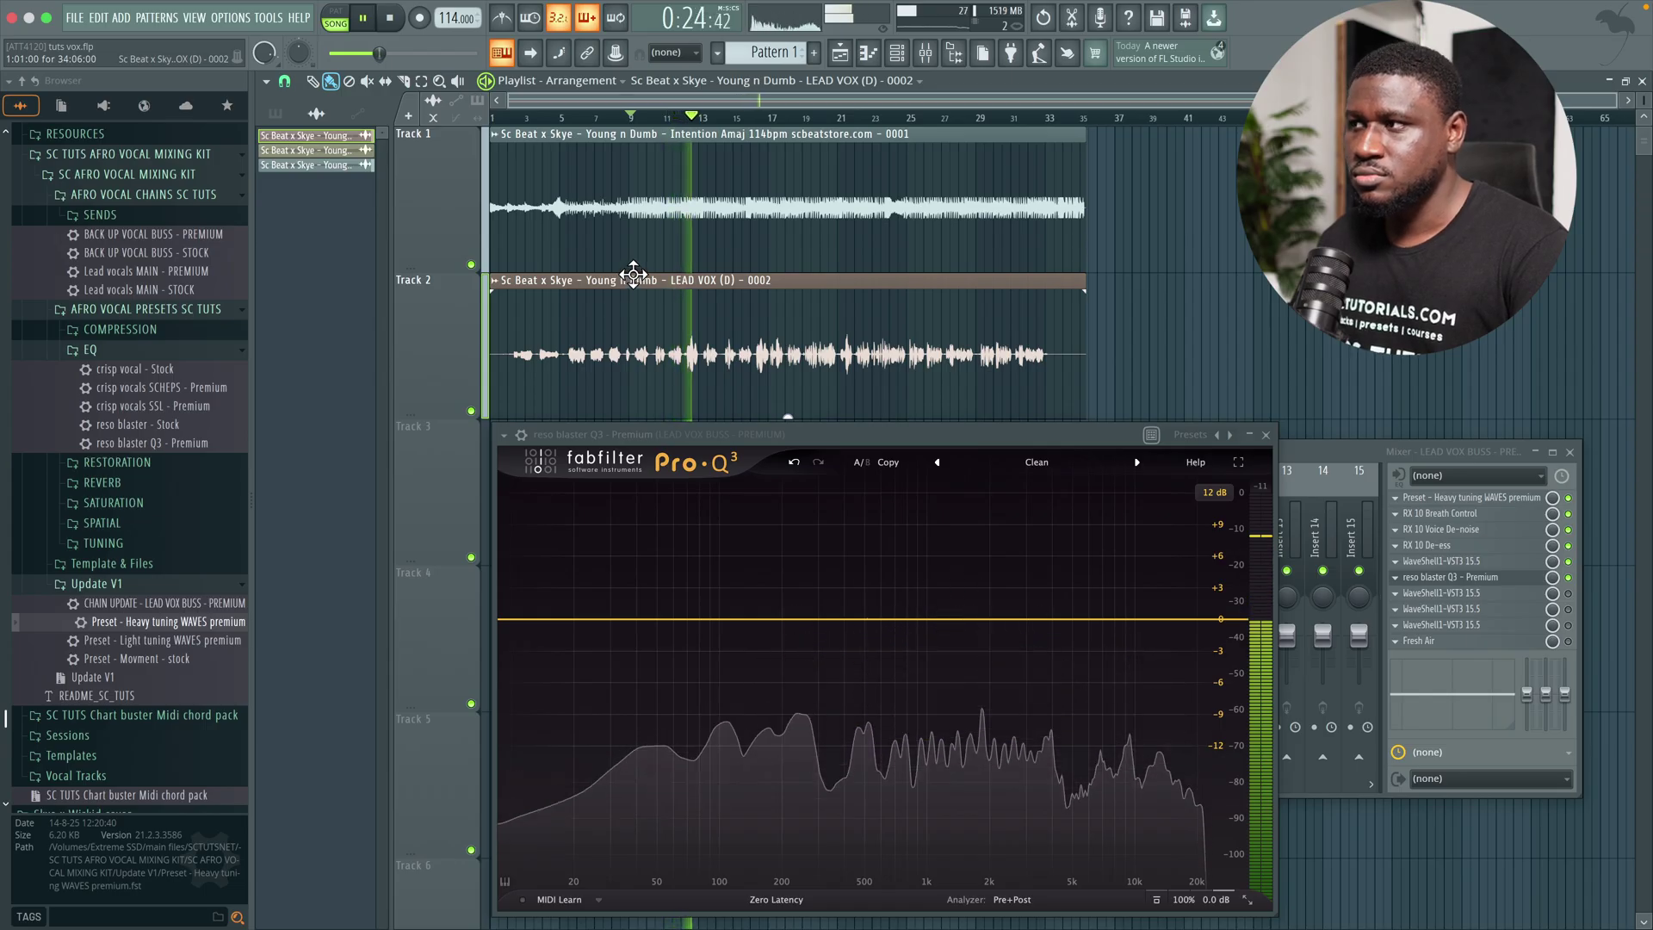
{"action": "left_click", "coordinate": [1570, 452]}
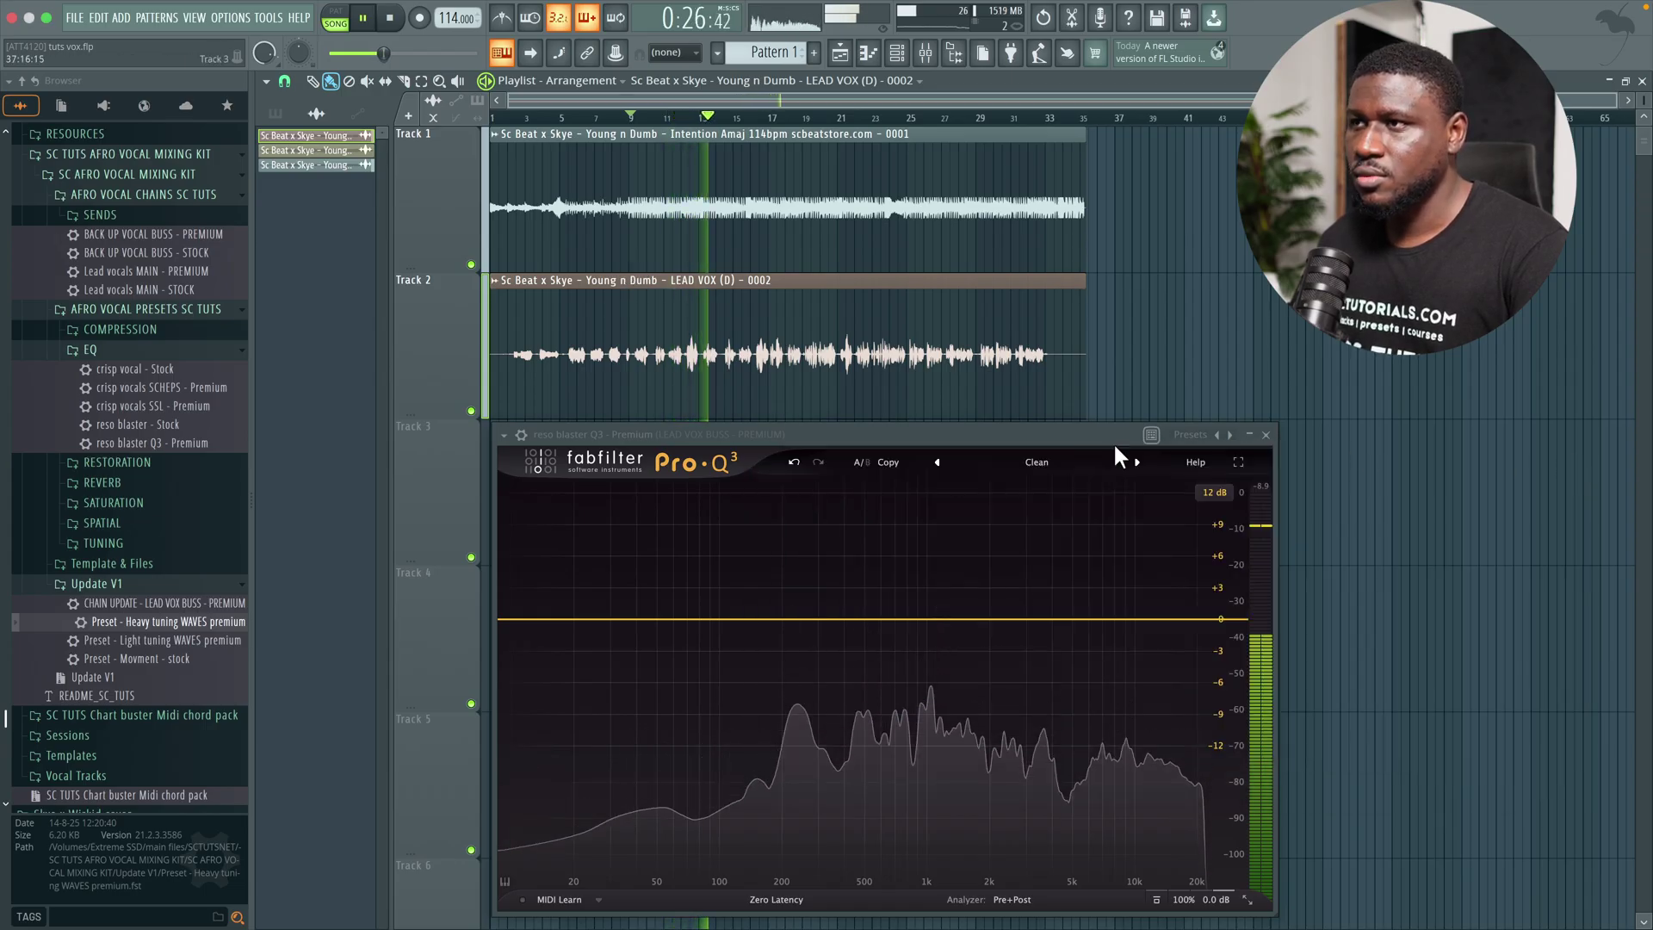
{"action": "key", "text": "space"}
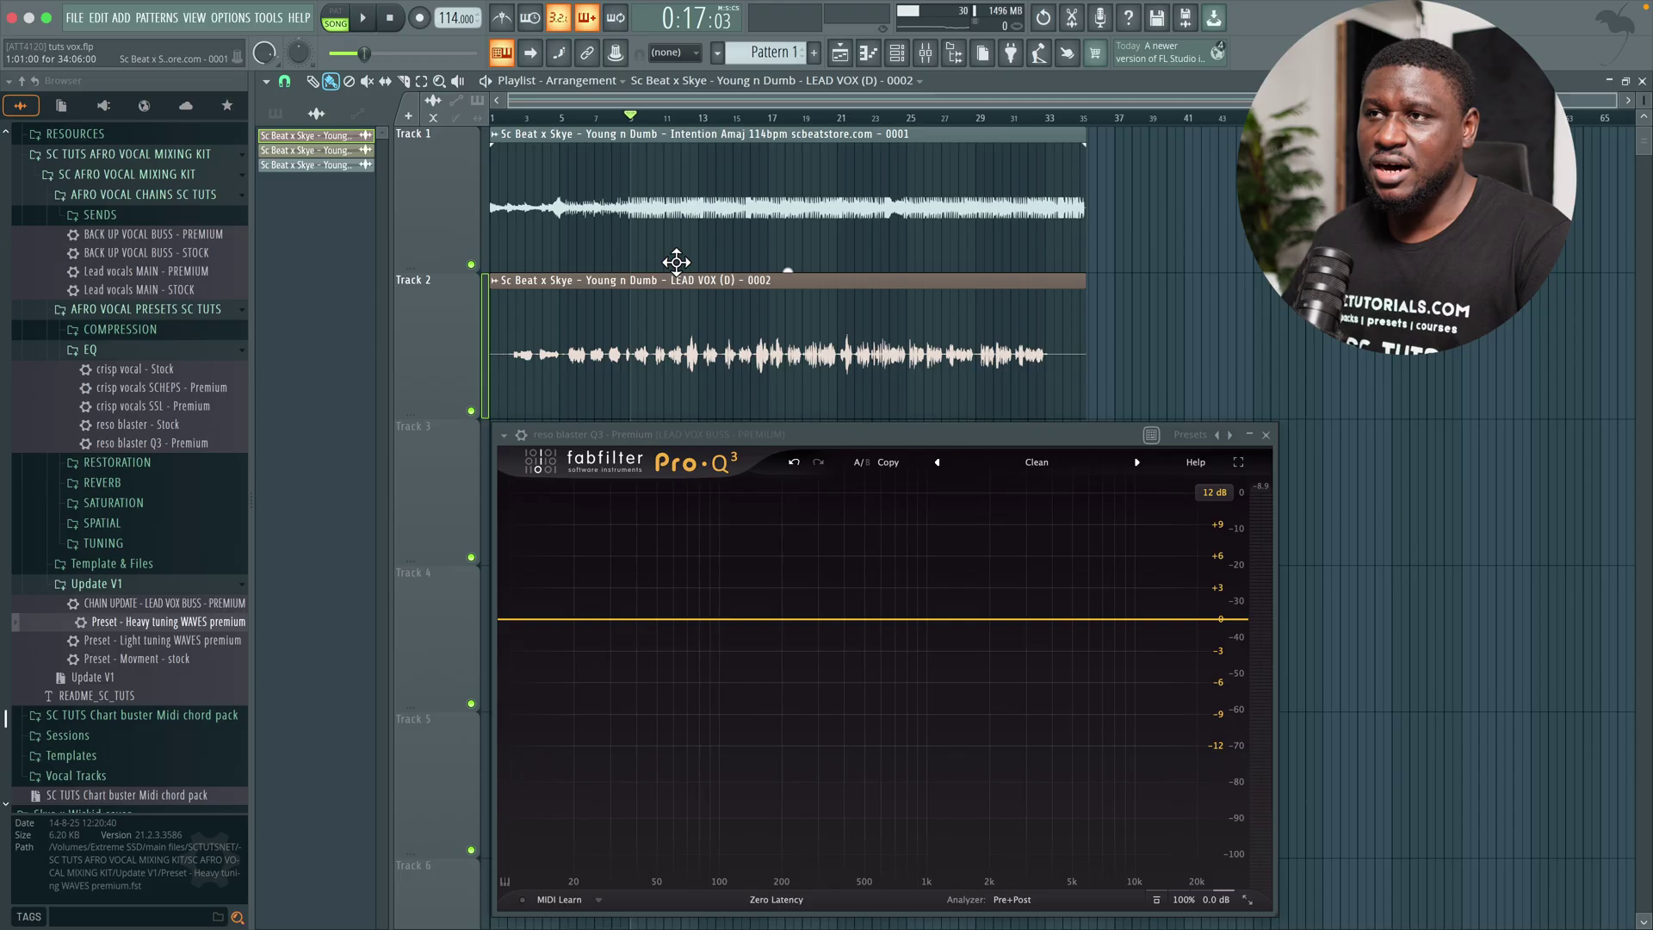
- Make Pro-Q 3 band 1 a 96 dB/oct low cut and sweep it upward during playback
{"action": "left_click_drag", "start_coordinate": [604, 620], "coordinate": [595, 634]}
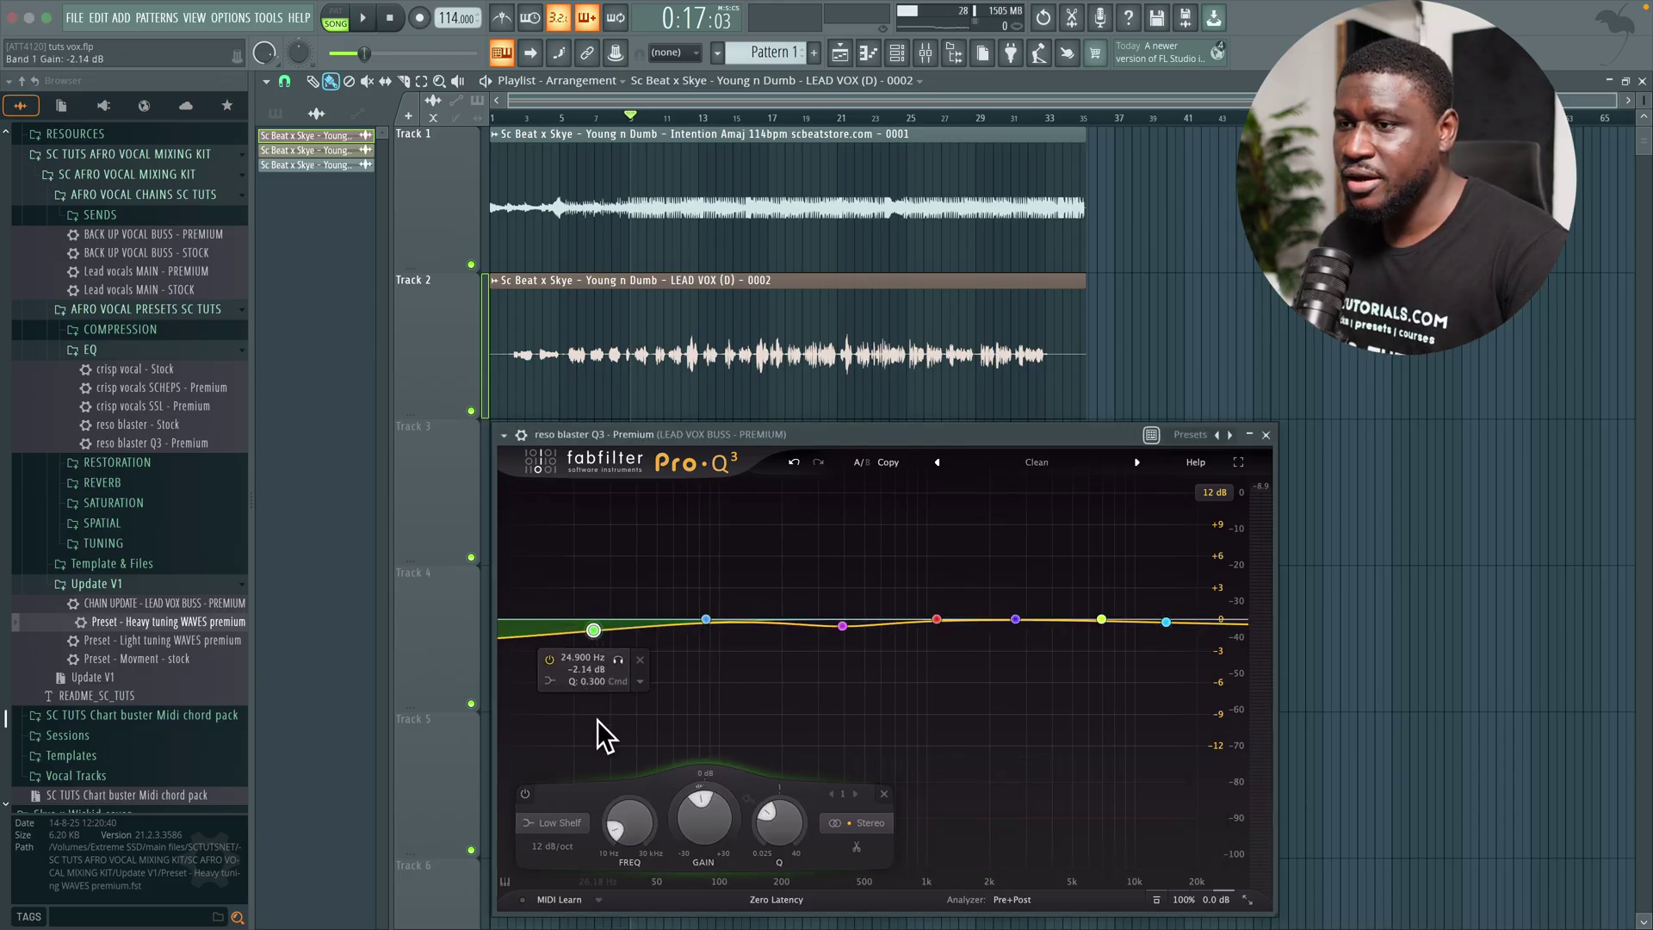
{"action": "left_click", "coordinate": [541, 850]}
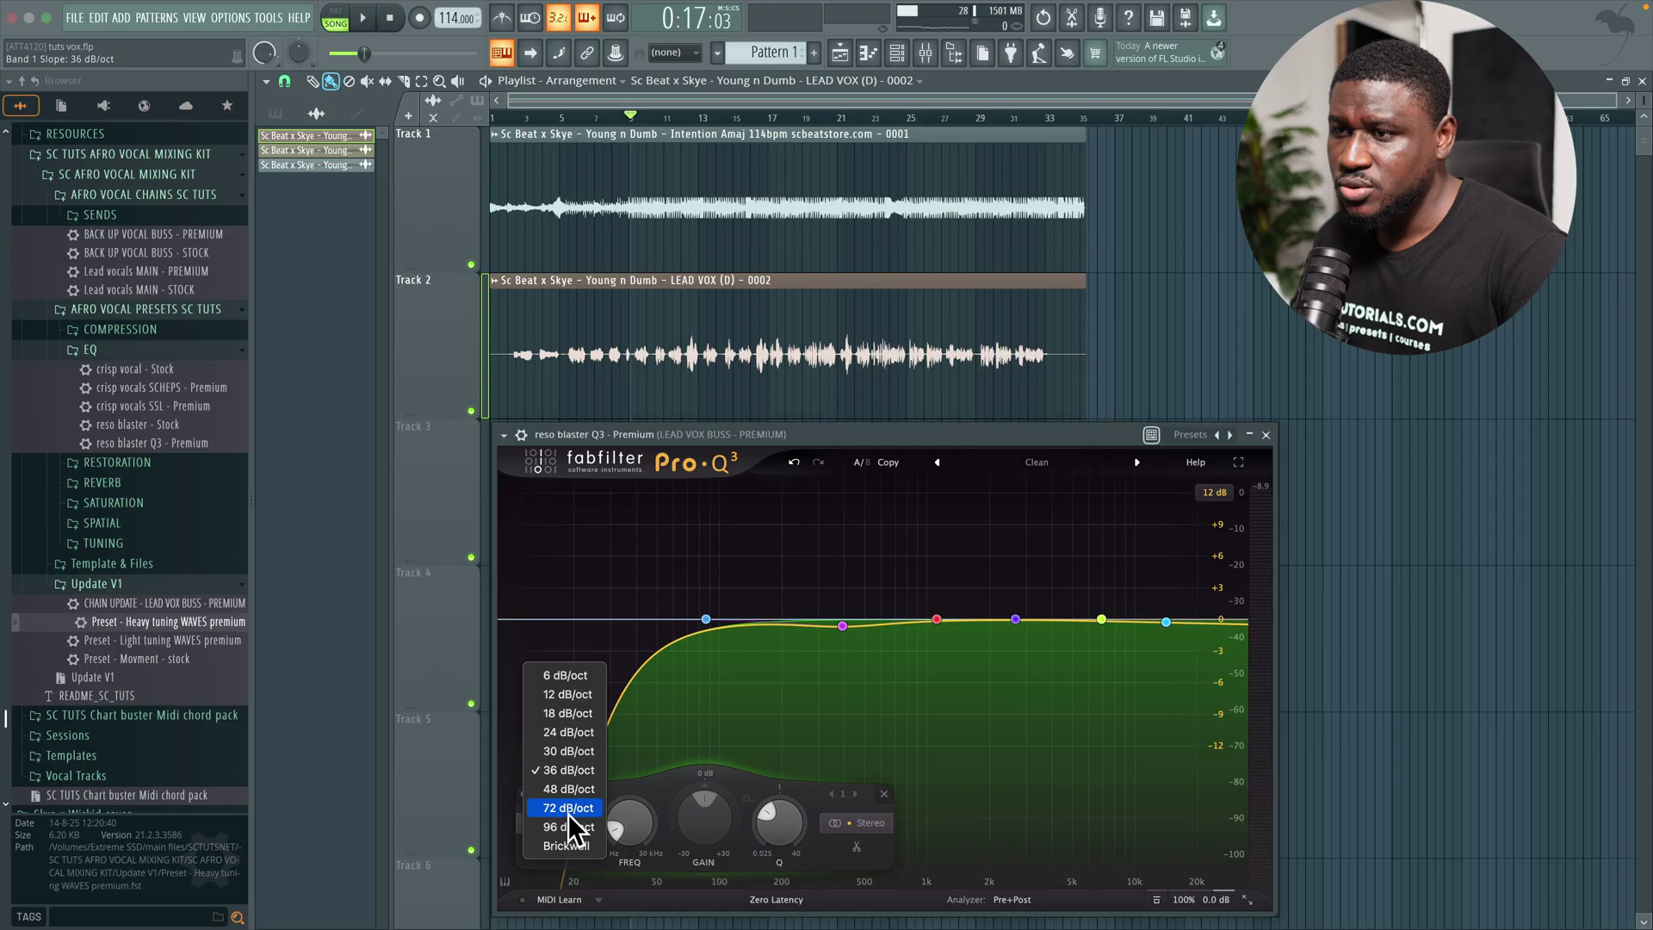
{"action": "left_click", "coordinate": [561, 828]}
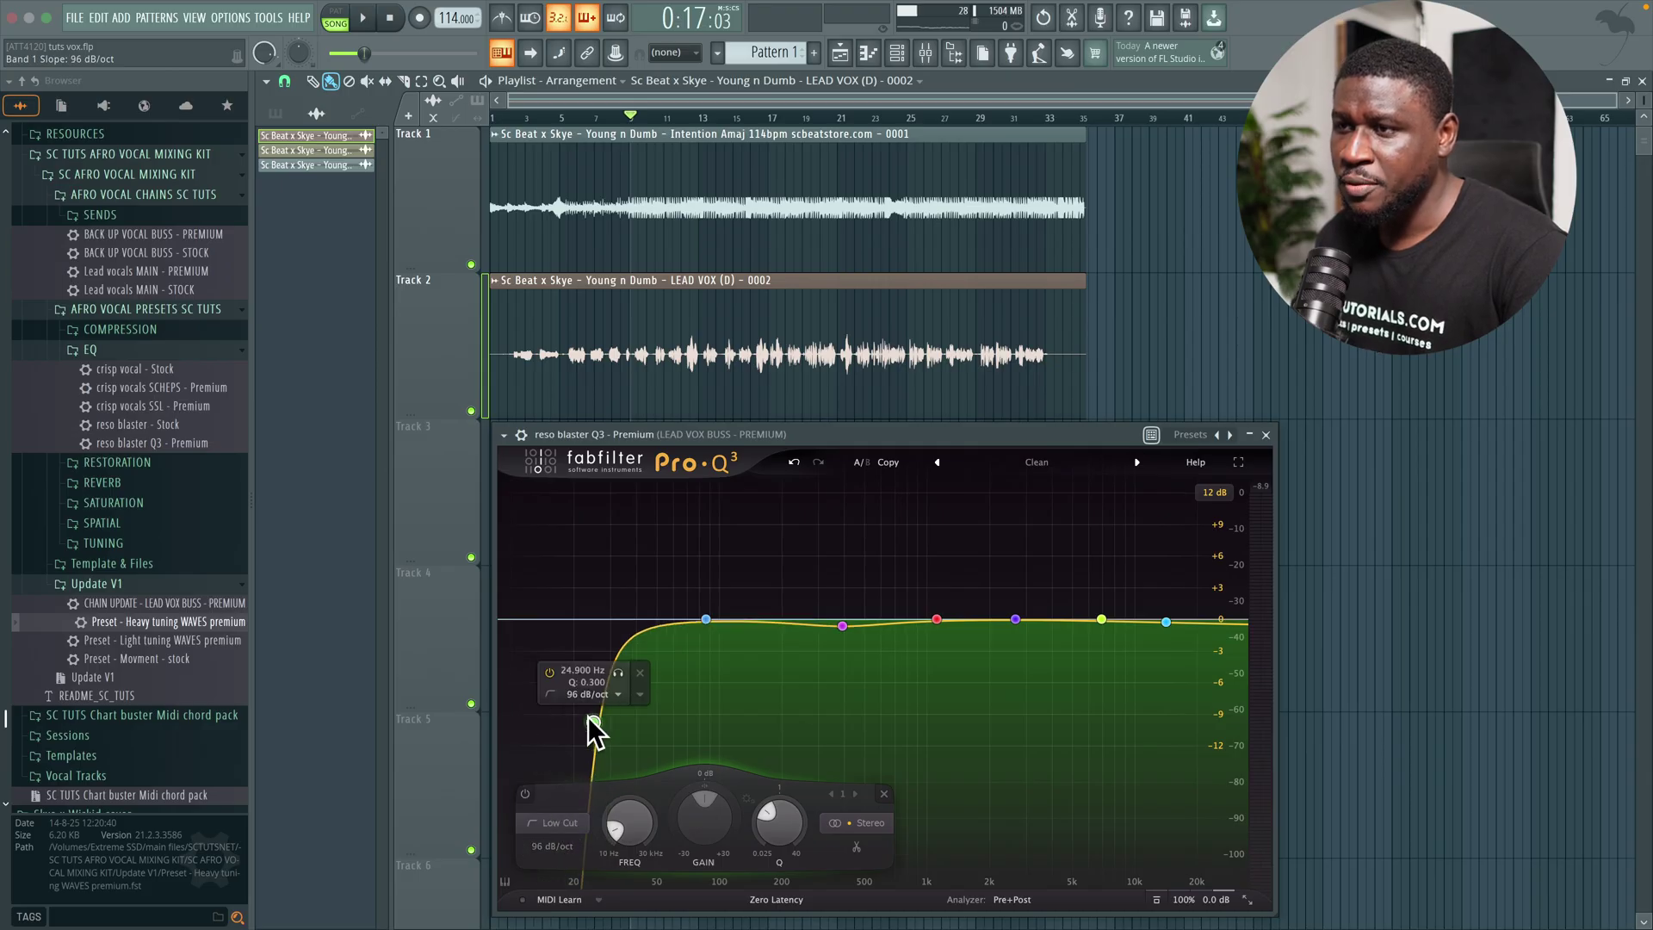
{"action": "left_click_drag", "start_coordinate": [565, 720], "coordinate": [584, 716]}
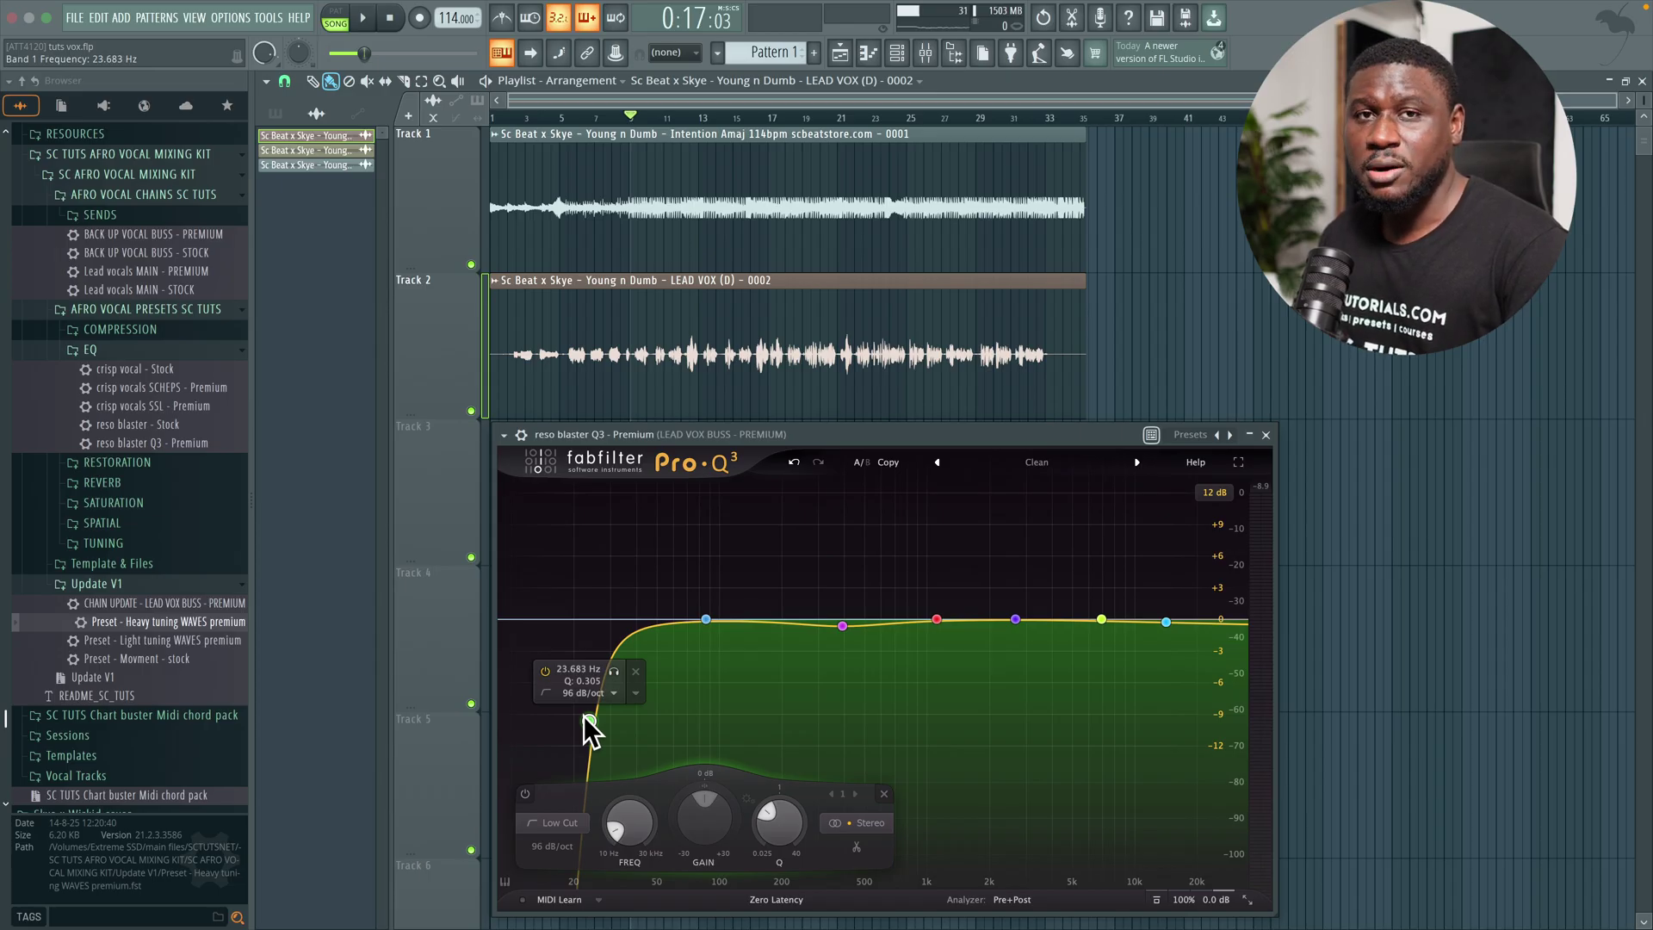
{"action": "key", "text": "space"}
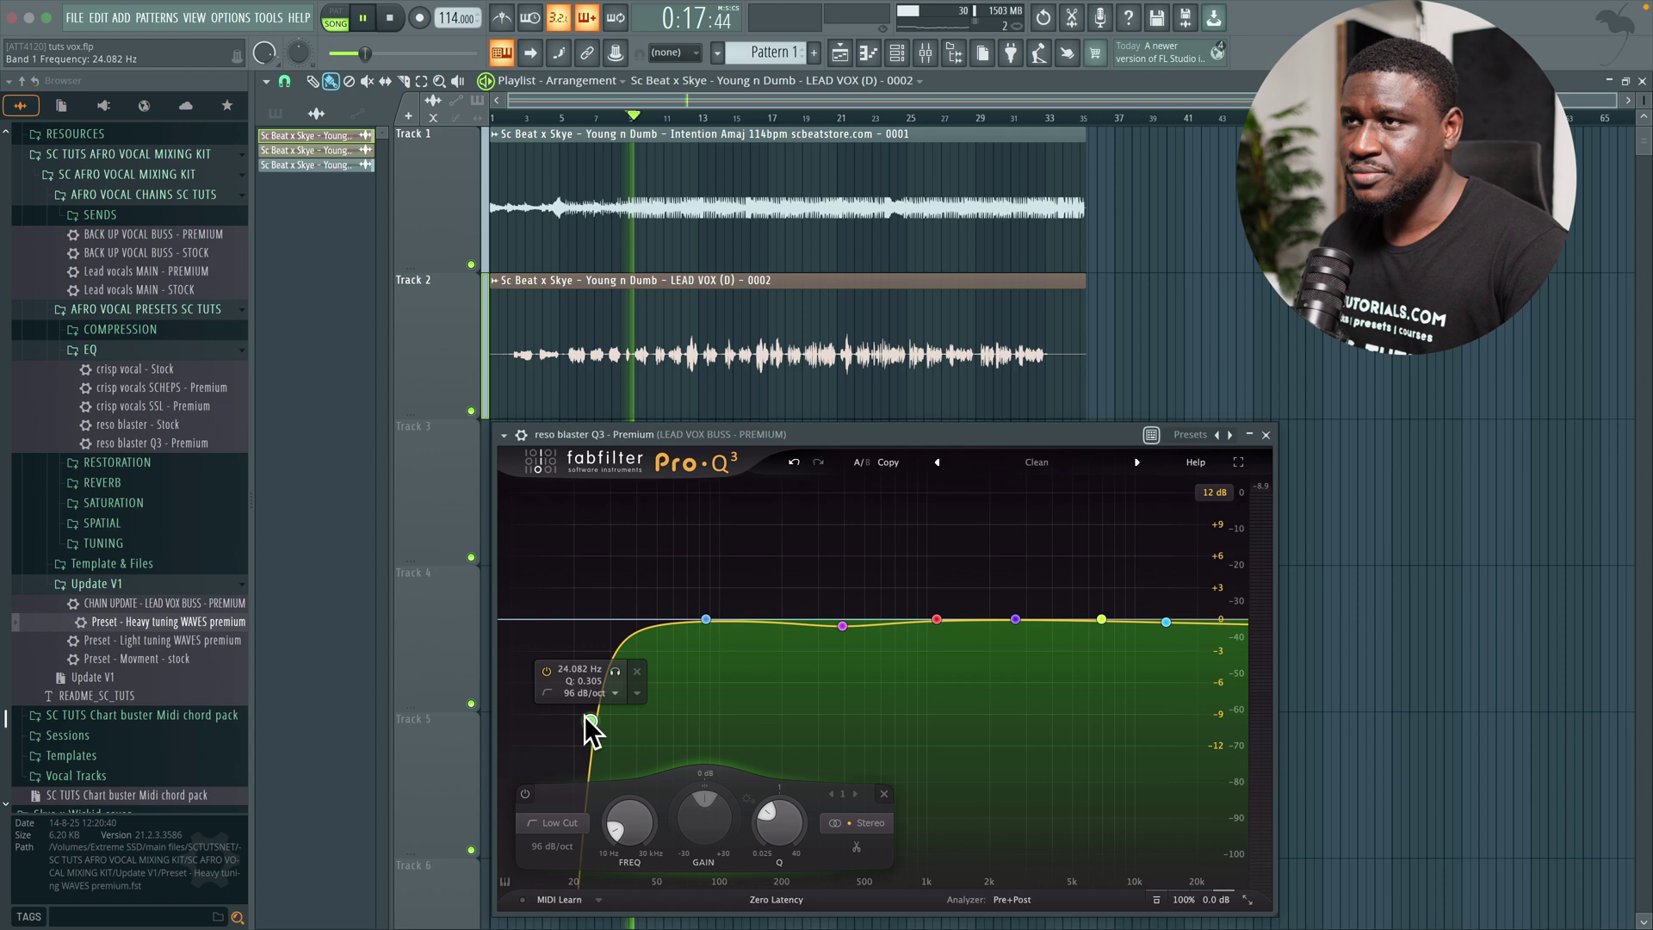
{"action": "left_click_drag", "start_coordinate": [586, 715], "coordinate": [741, 712]}
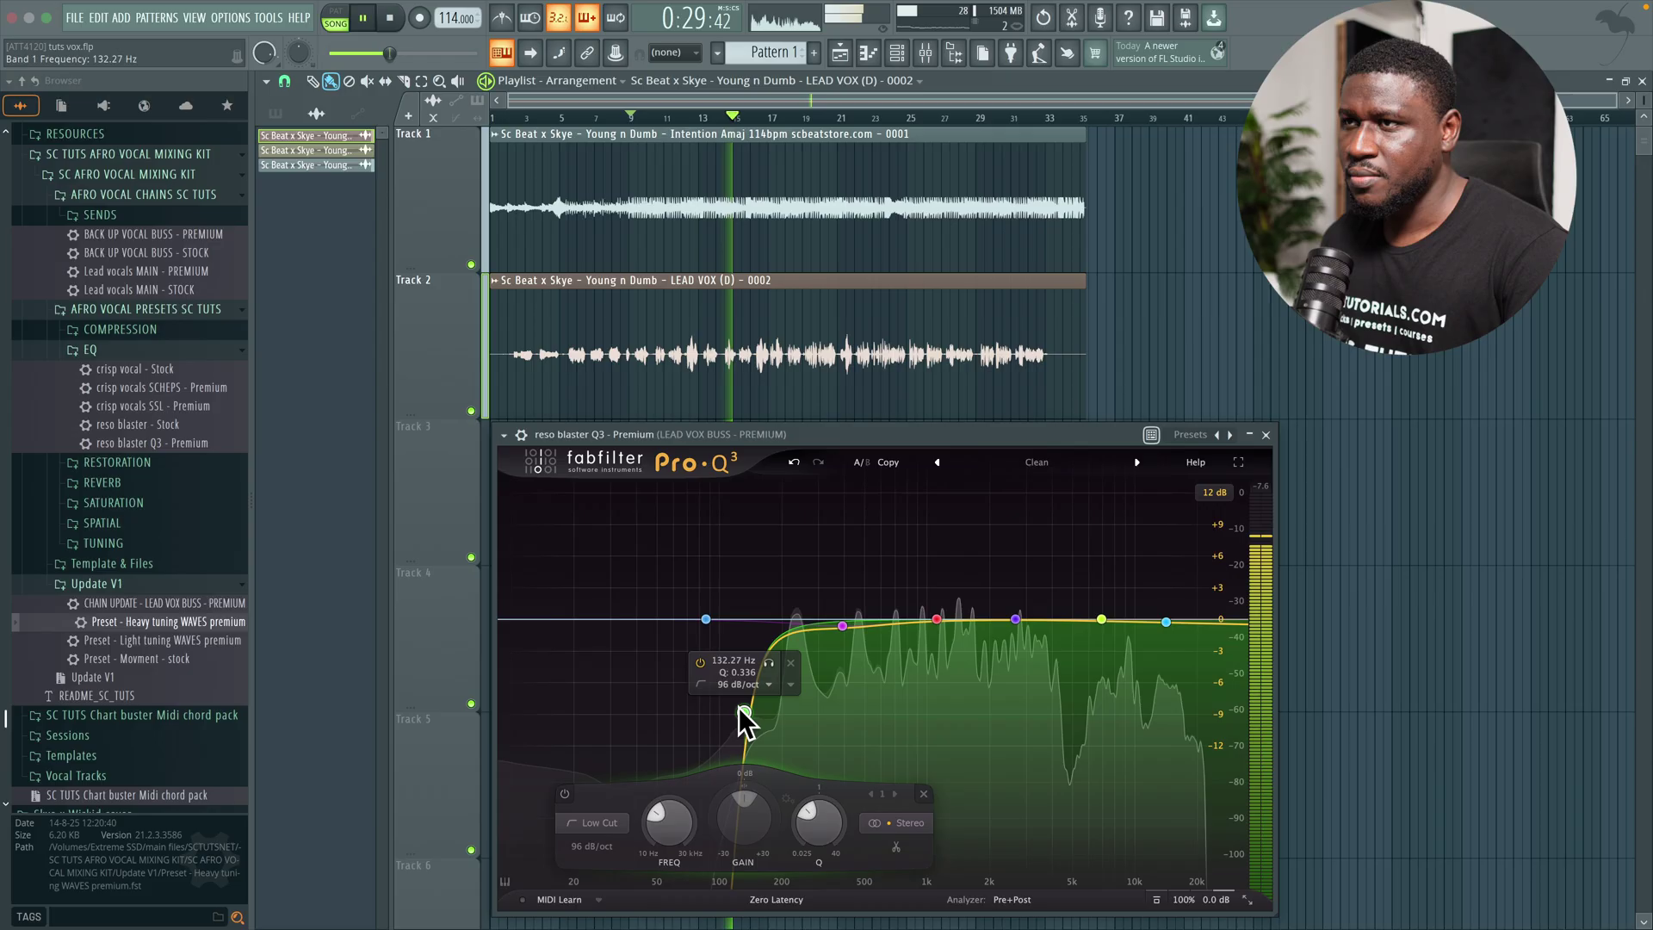
- Settle the low cut near 132 Hz, A/B-ing the EQ with the wrapper's ON light
{"action": "left_click", "coordinate": [521, 434]}
{"action": "key", "text": "space"}
{"action": "key", "text": "space"}
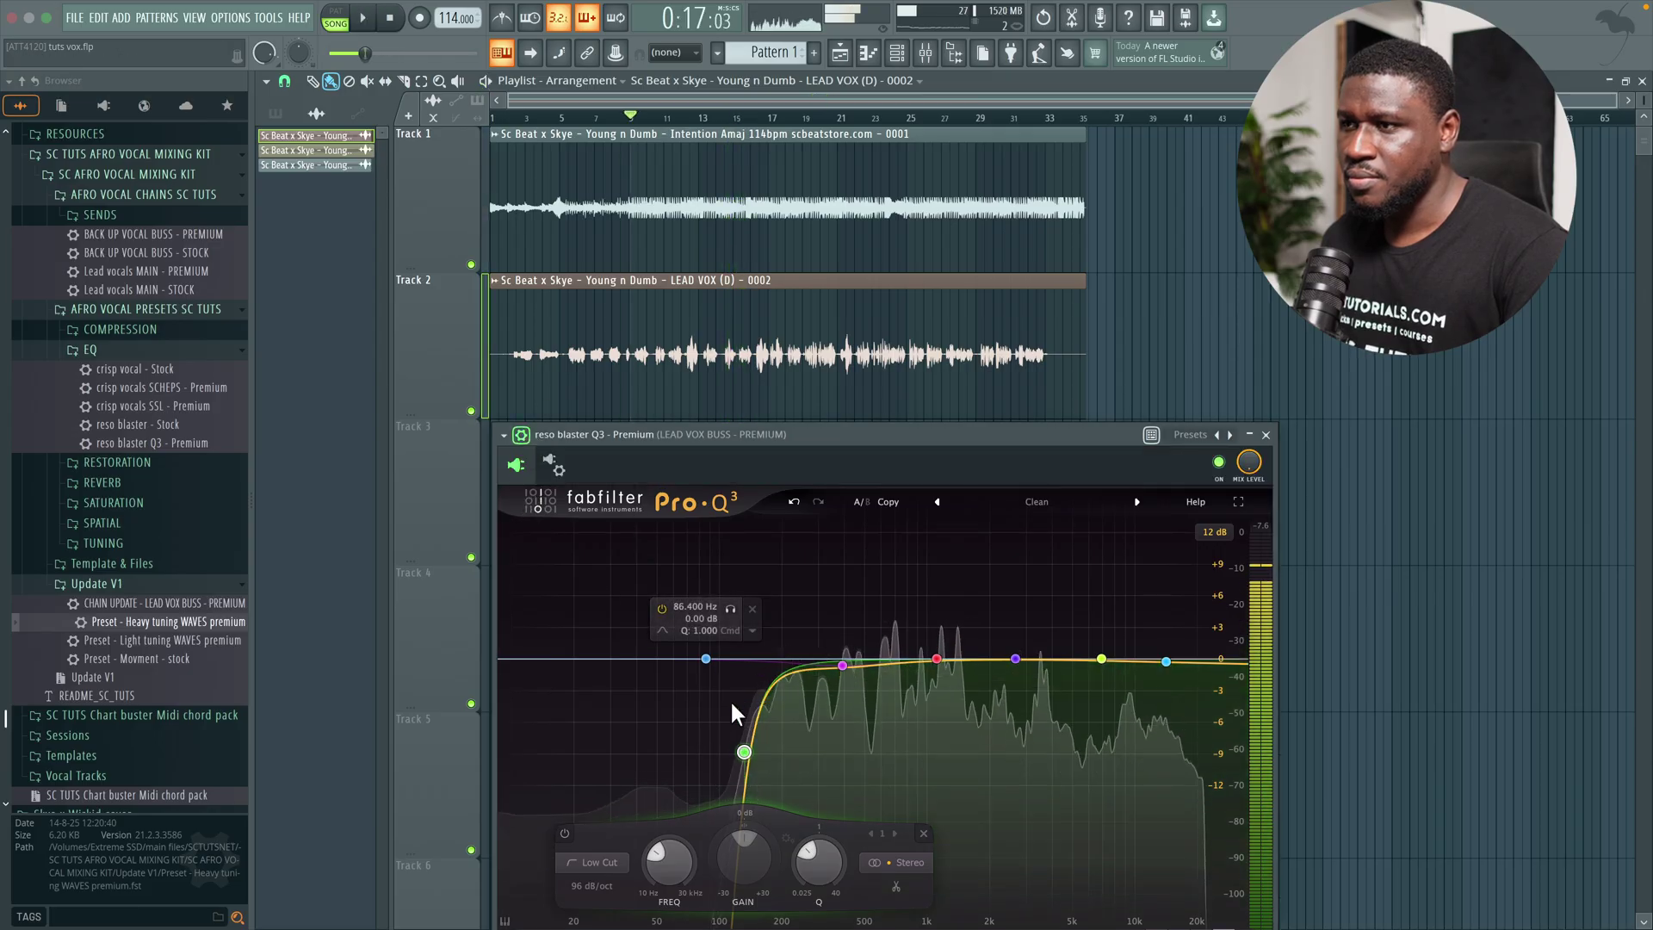
{"action": "mouse_move", "coordinate": [740, 752]}
{"action": "left_mouse_down"}
{"action": "mouse_move", "coordinate": [723, 752]}
{"action": "mouse_move", "coordinate": [735, 742]}
{"action": "left_mouse_up"}
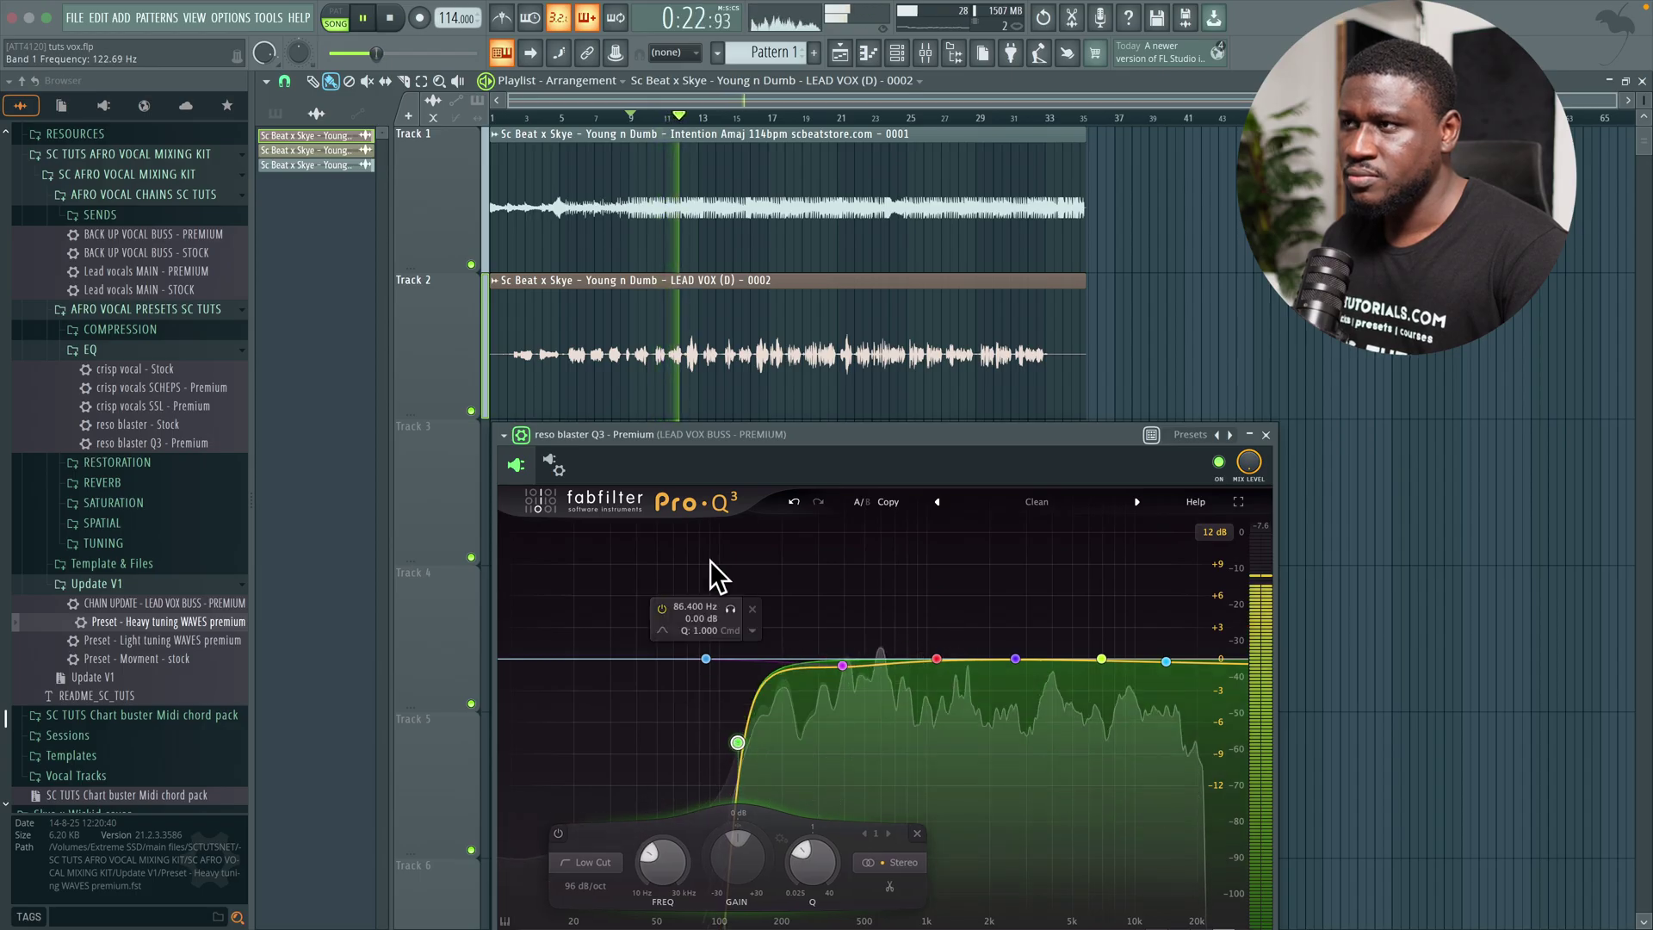
{"action": "left_click", "coordinate": [1218, 462]}
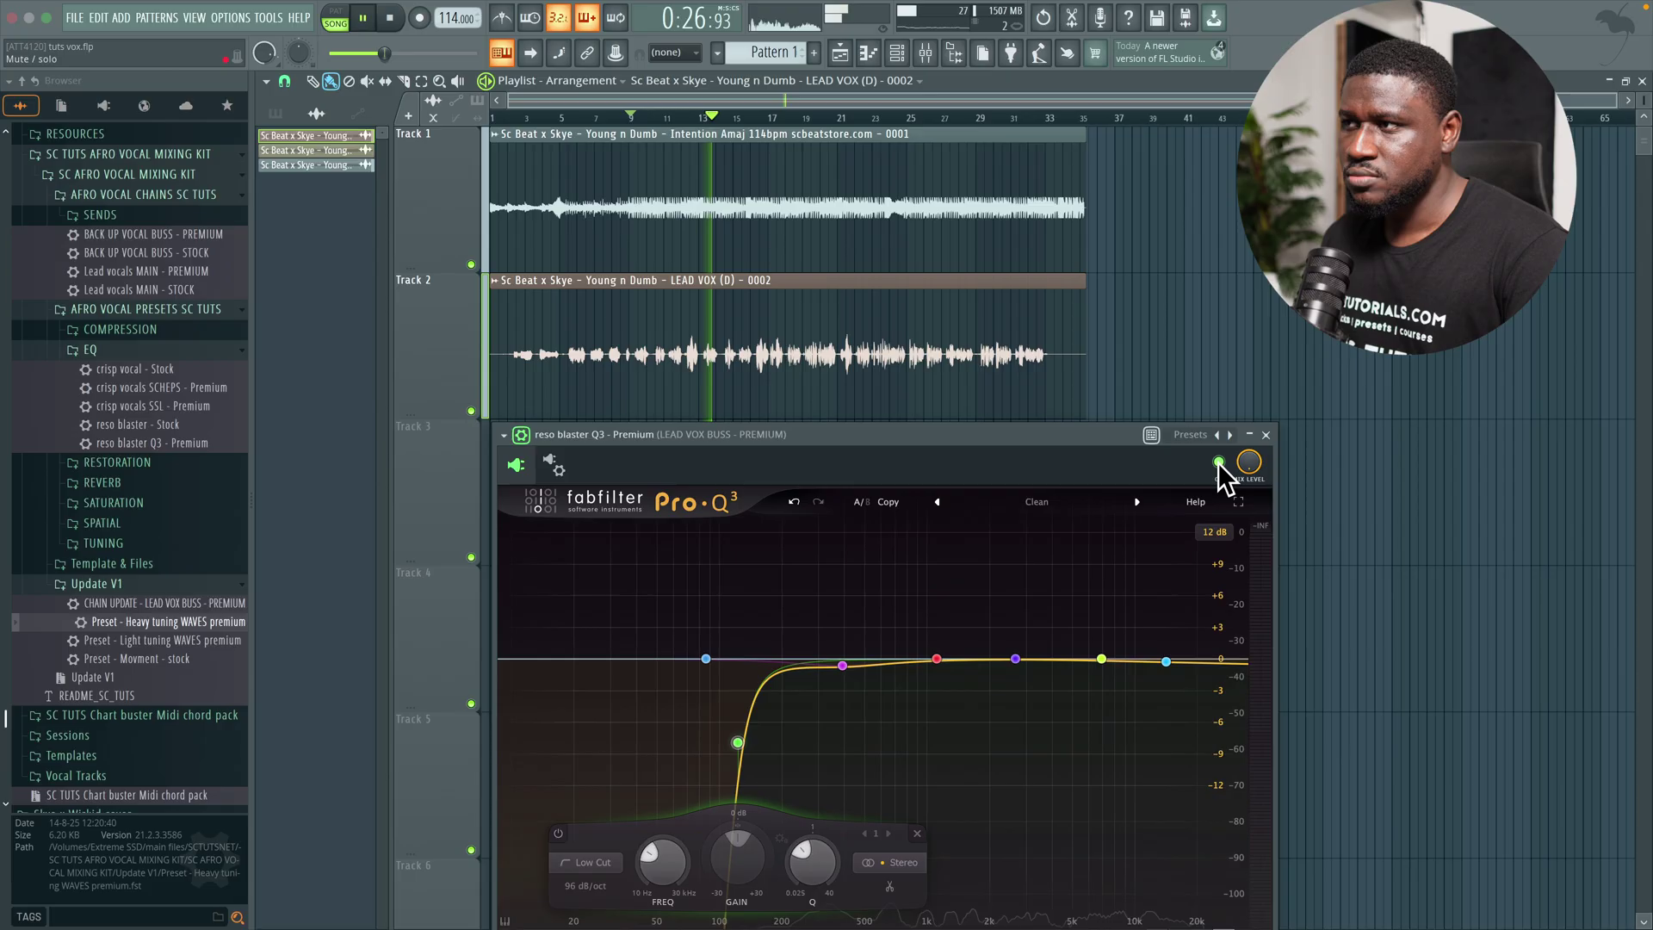
{"action": "left_click", "coordinate": [1217, 462]}
{"action": "left_click_drag", "start_coordinate": [737, 744], "coordinate": [746, 741]}
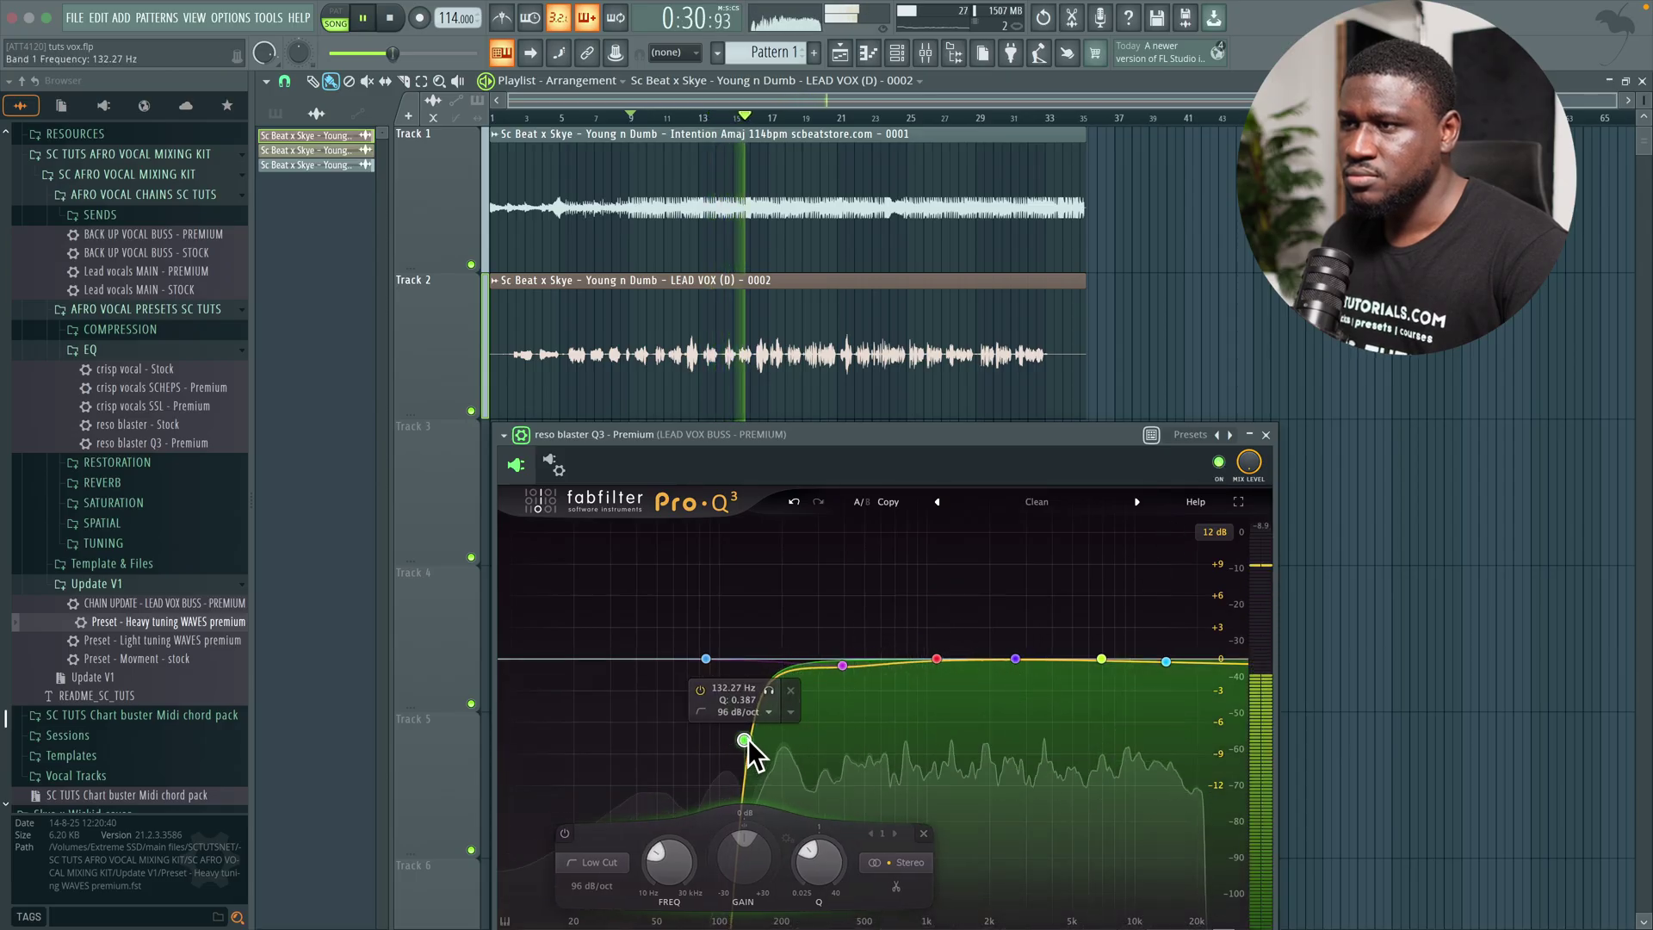
{"action": "left_click", "coordinate": [1221, 462]}
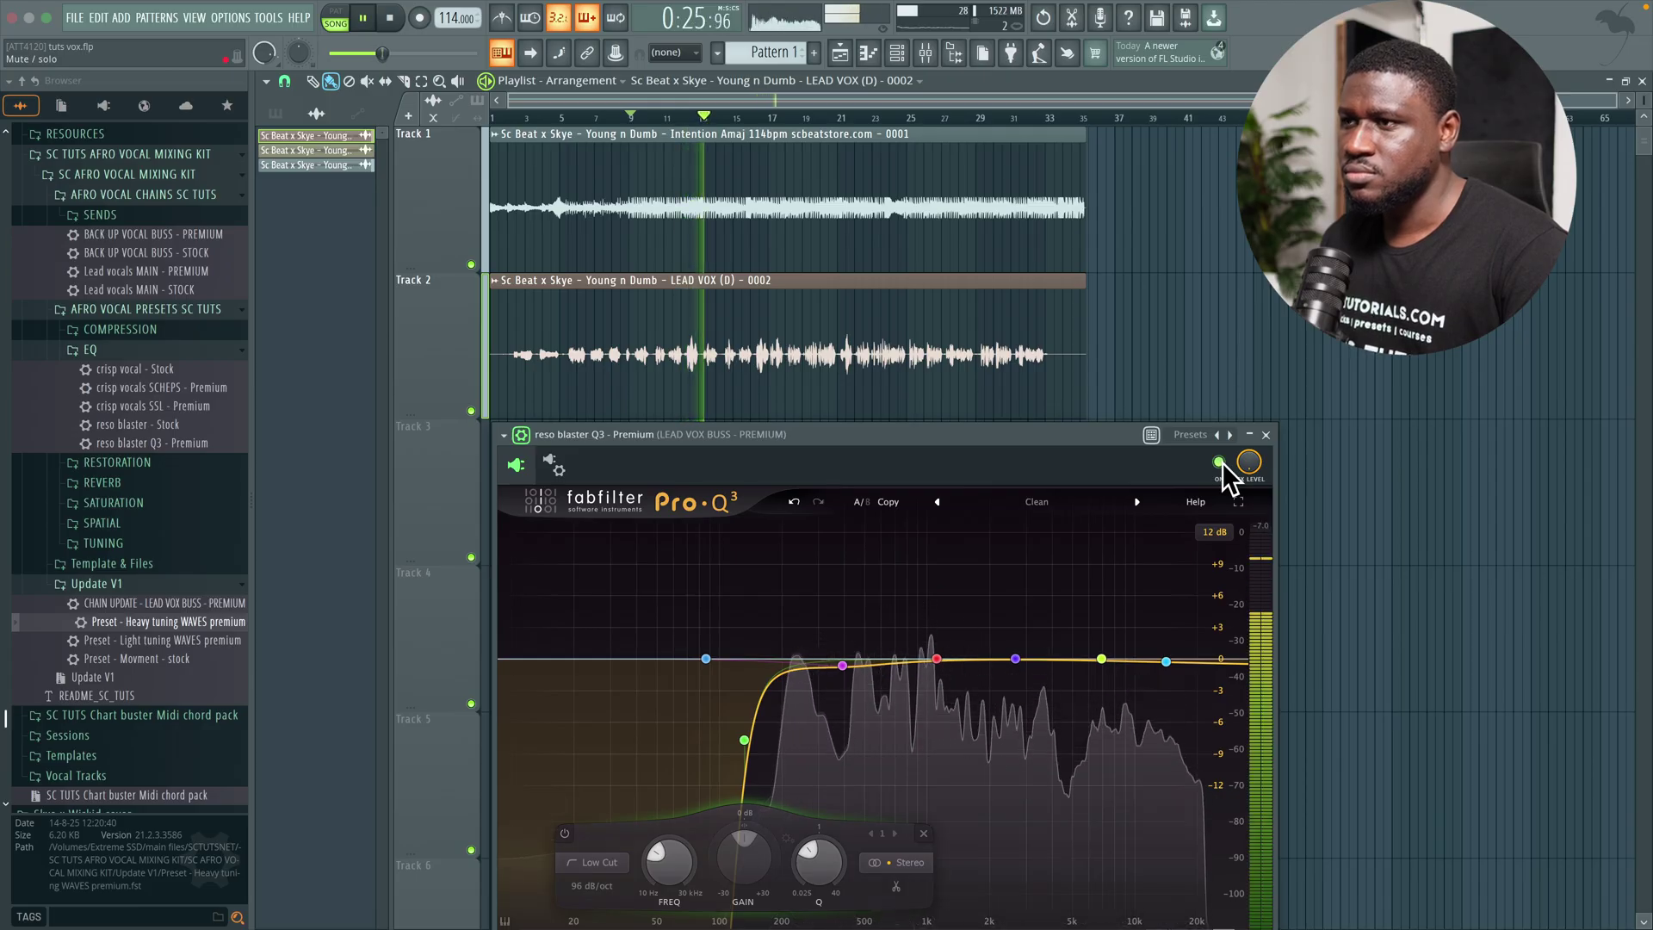
- Stop playback and delete the 63 Hz band from Pro-Q 3
{"action": "key", "text": "space"}
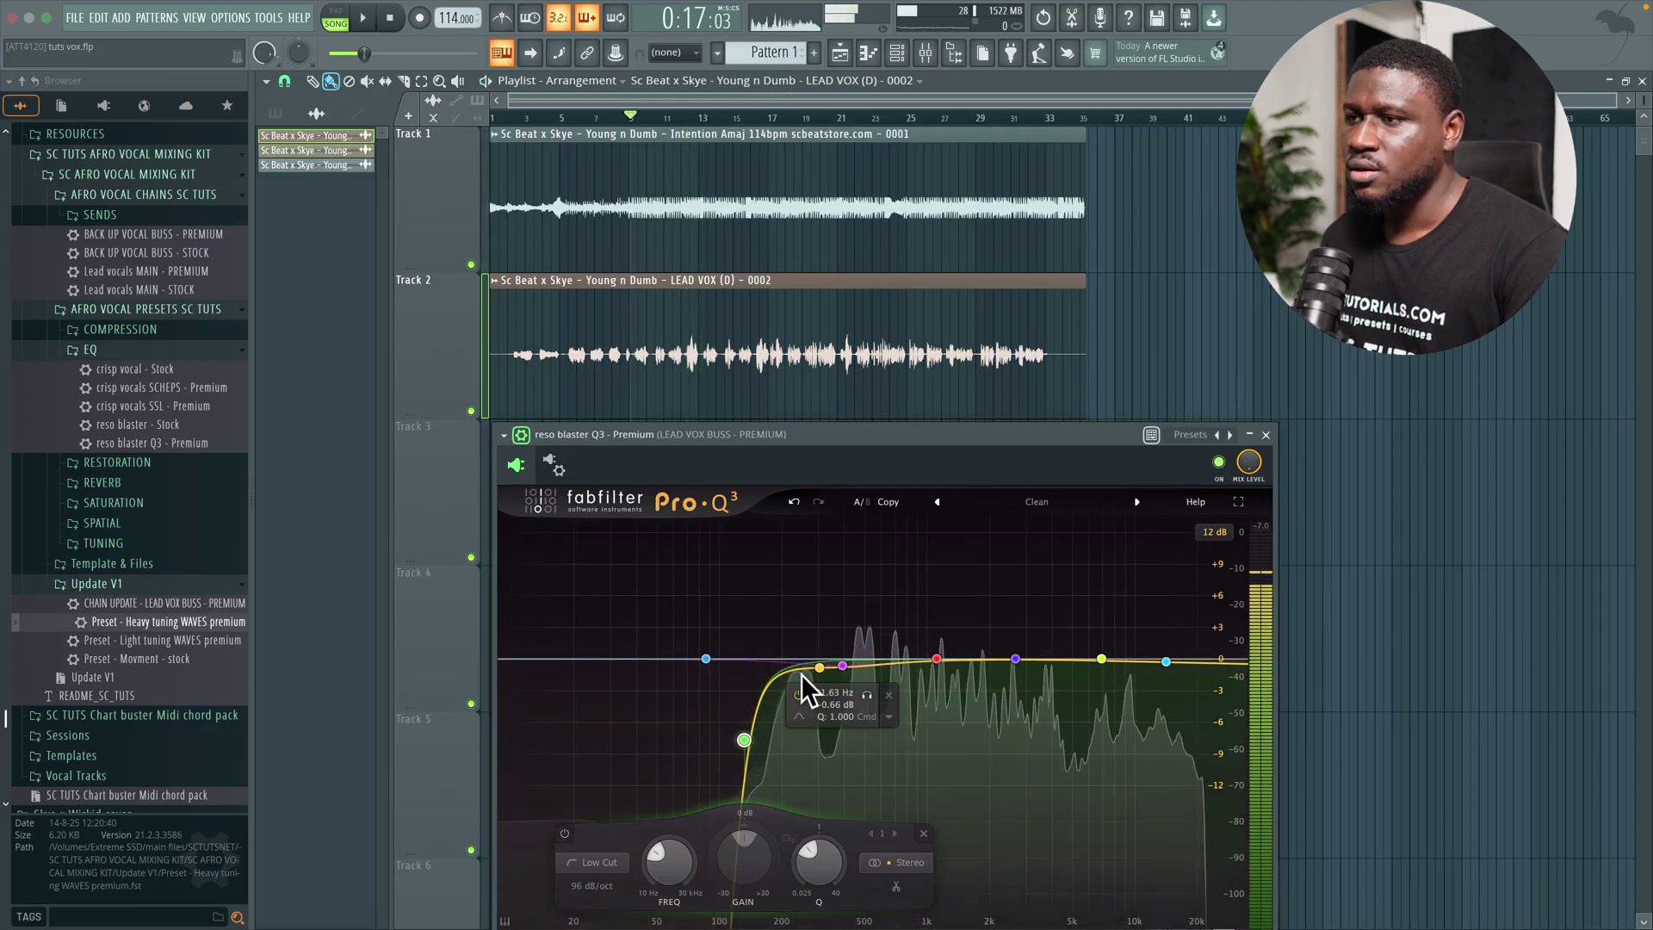
{"action": "key", "text": "Delete"}
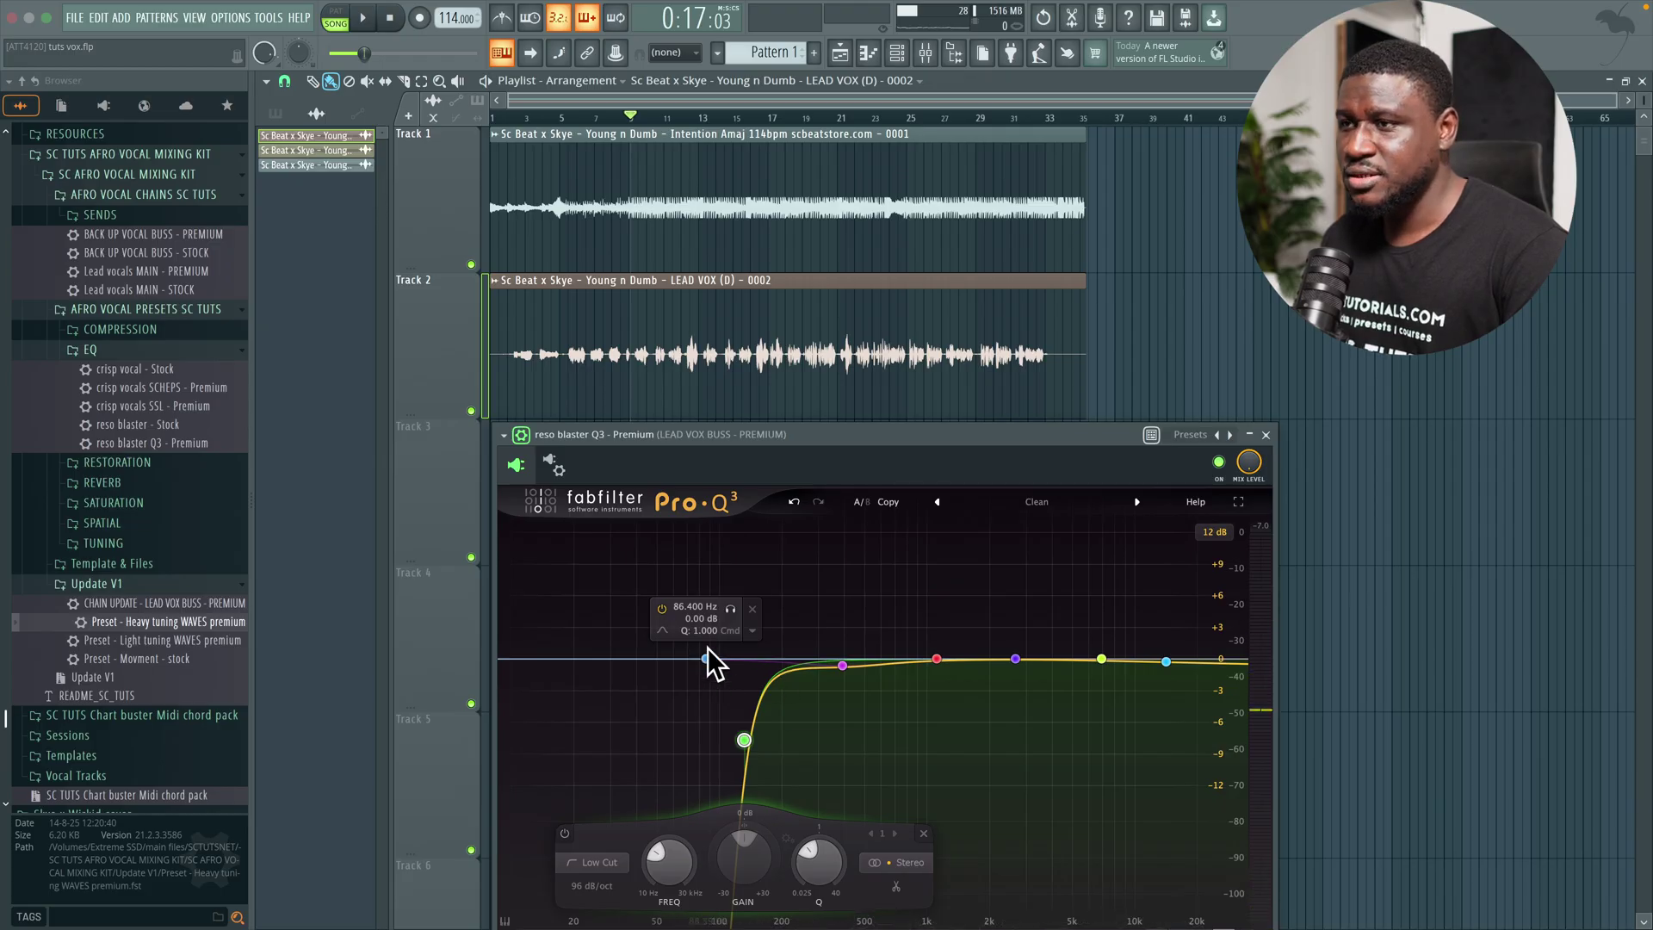
{"action": "left_click_drag", "start_coordinate": [707, 651], "coordinate": [816, 625]}
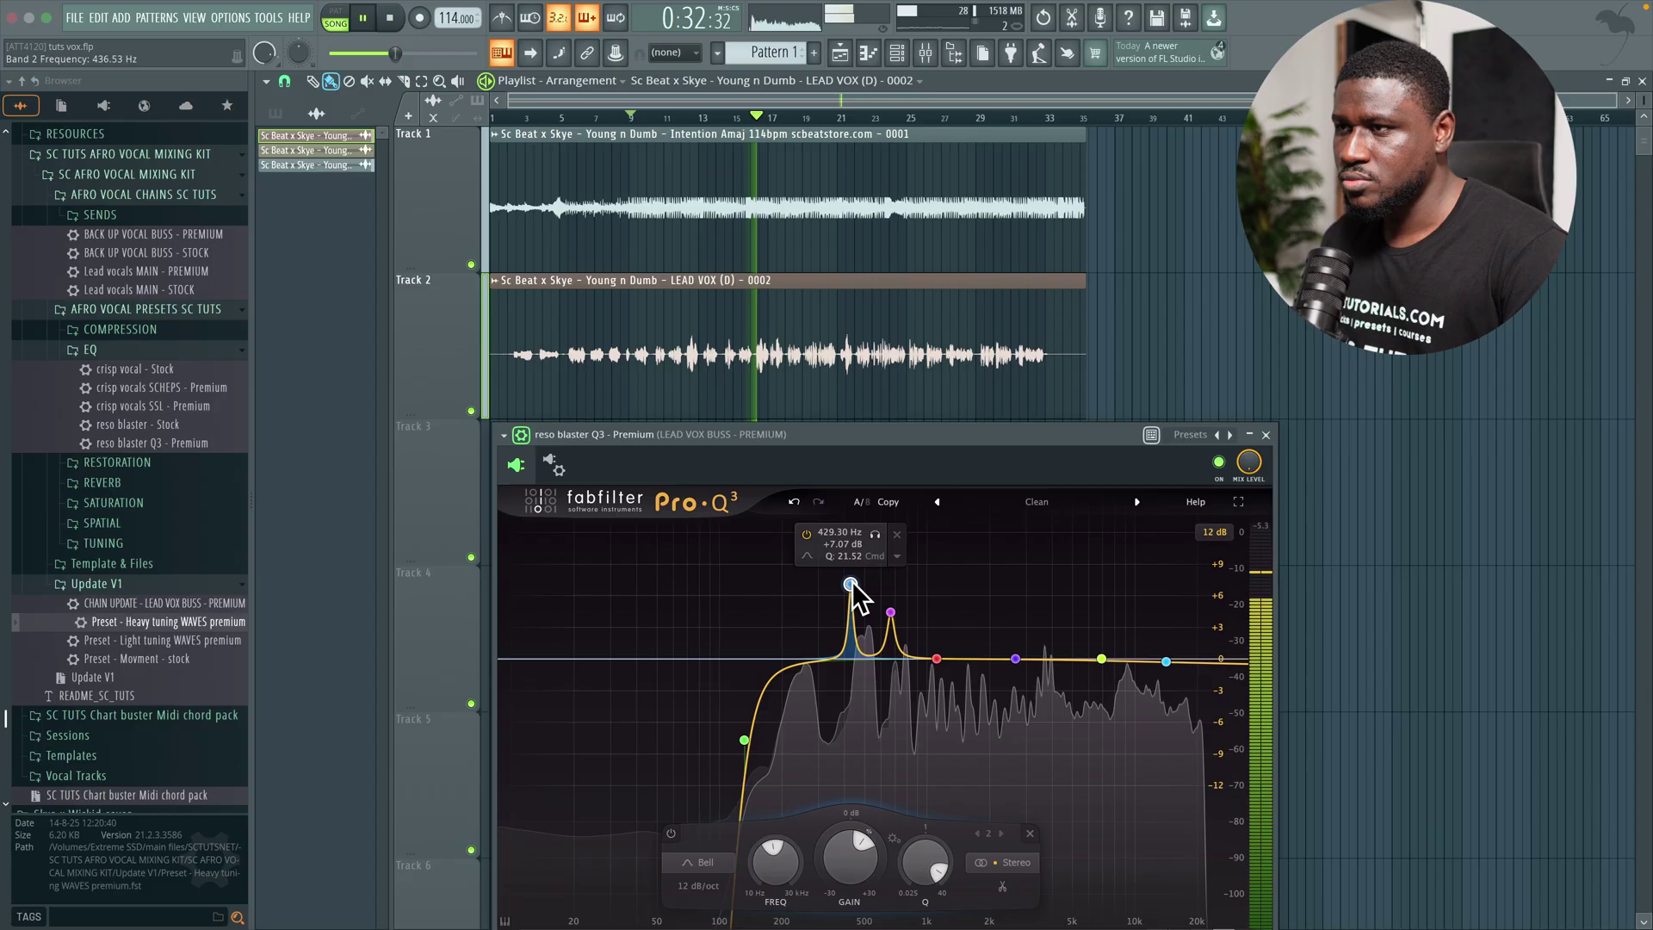
- Shape band 2 into a narrow cut near 348 Hz and pull band 3 sharply near 714 Hz
{"action": "left_click_drag", "start_coordinate": [859, 580], "coordinate": [822, 587]}
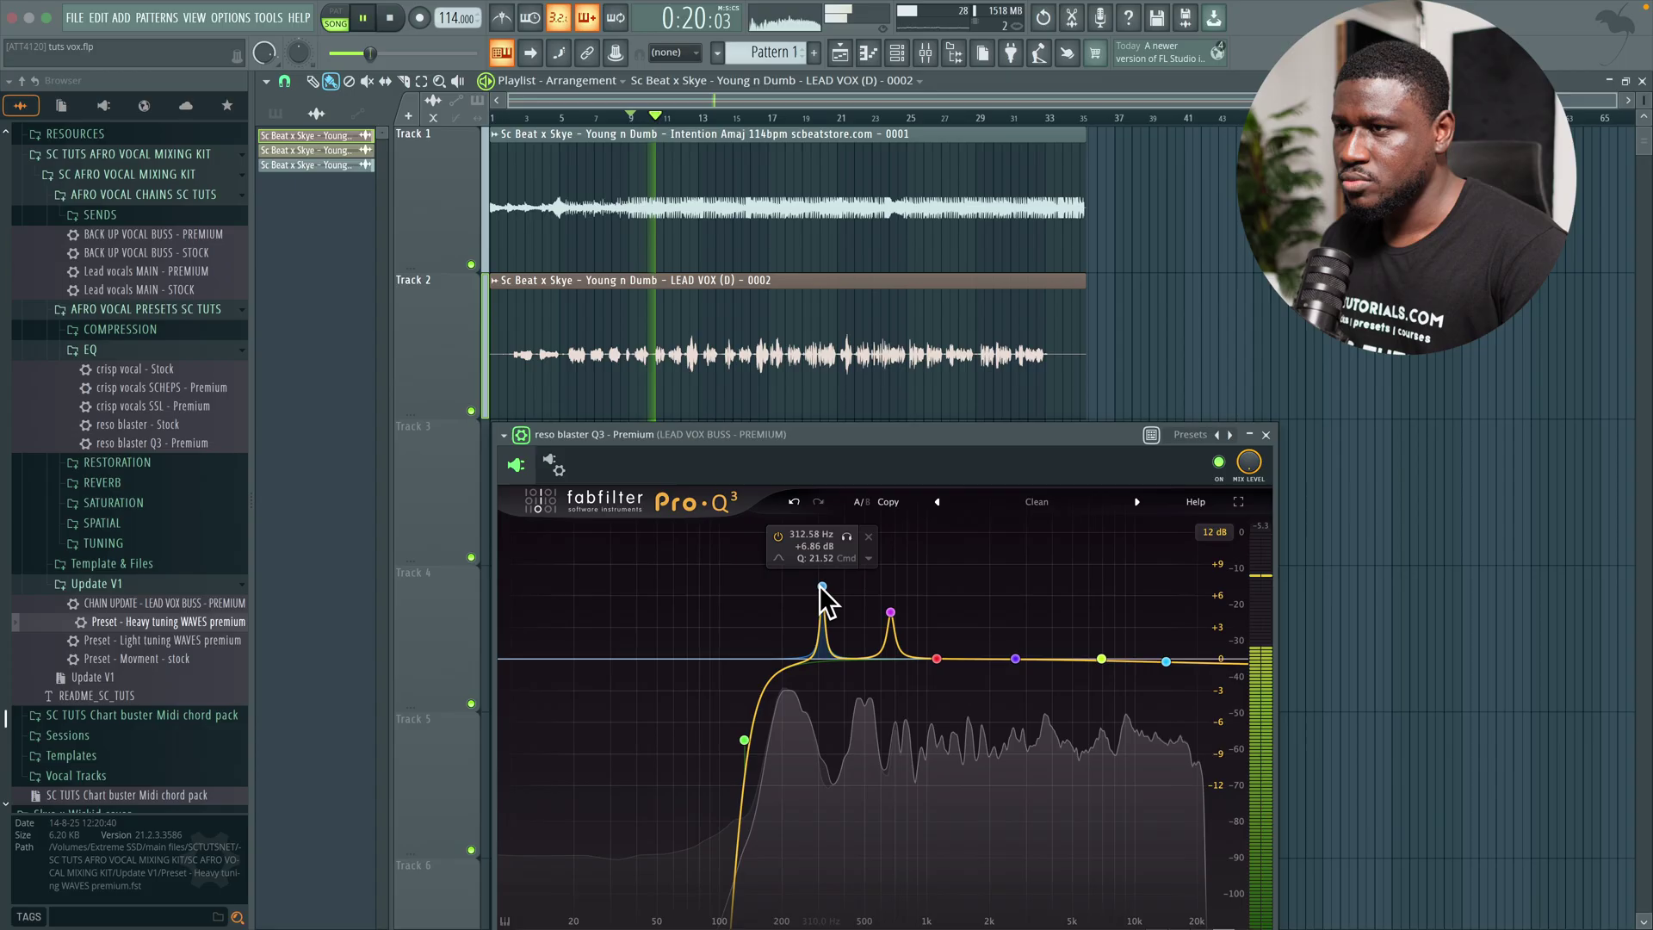
{"action": "left_click_drag", "start_coordinate": [820, 586], "coordinate": [832, 689]}
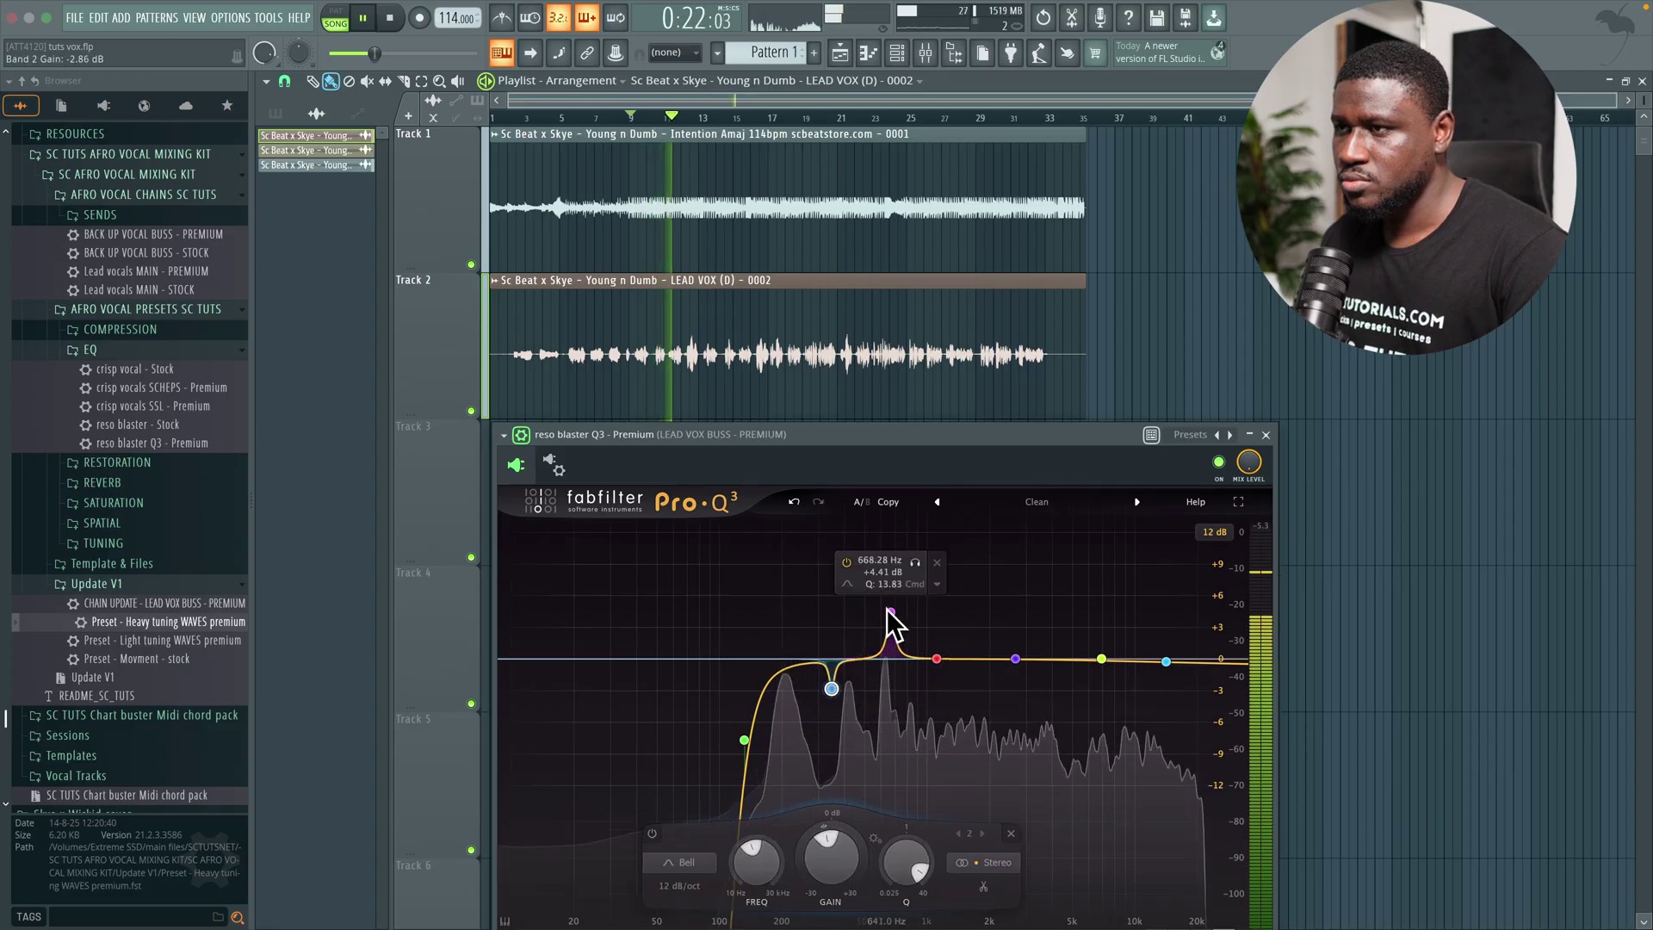
{"action": "left_click_drag", "start_coordinate": [890, 612], "coordinate": [937, 554]}
{"action": "scroll", "coordinate": [968, 581], "scroll_direction": "up", "scroll_amount": 10}
{"action": "scroll", "coordinate": [963, 576], "scroll_direction": "down", "scroll_amount": 2}
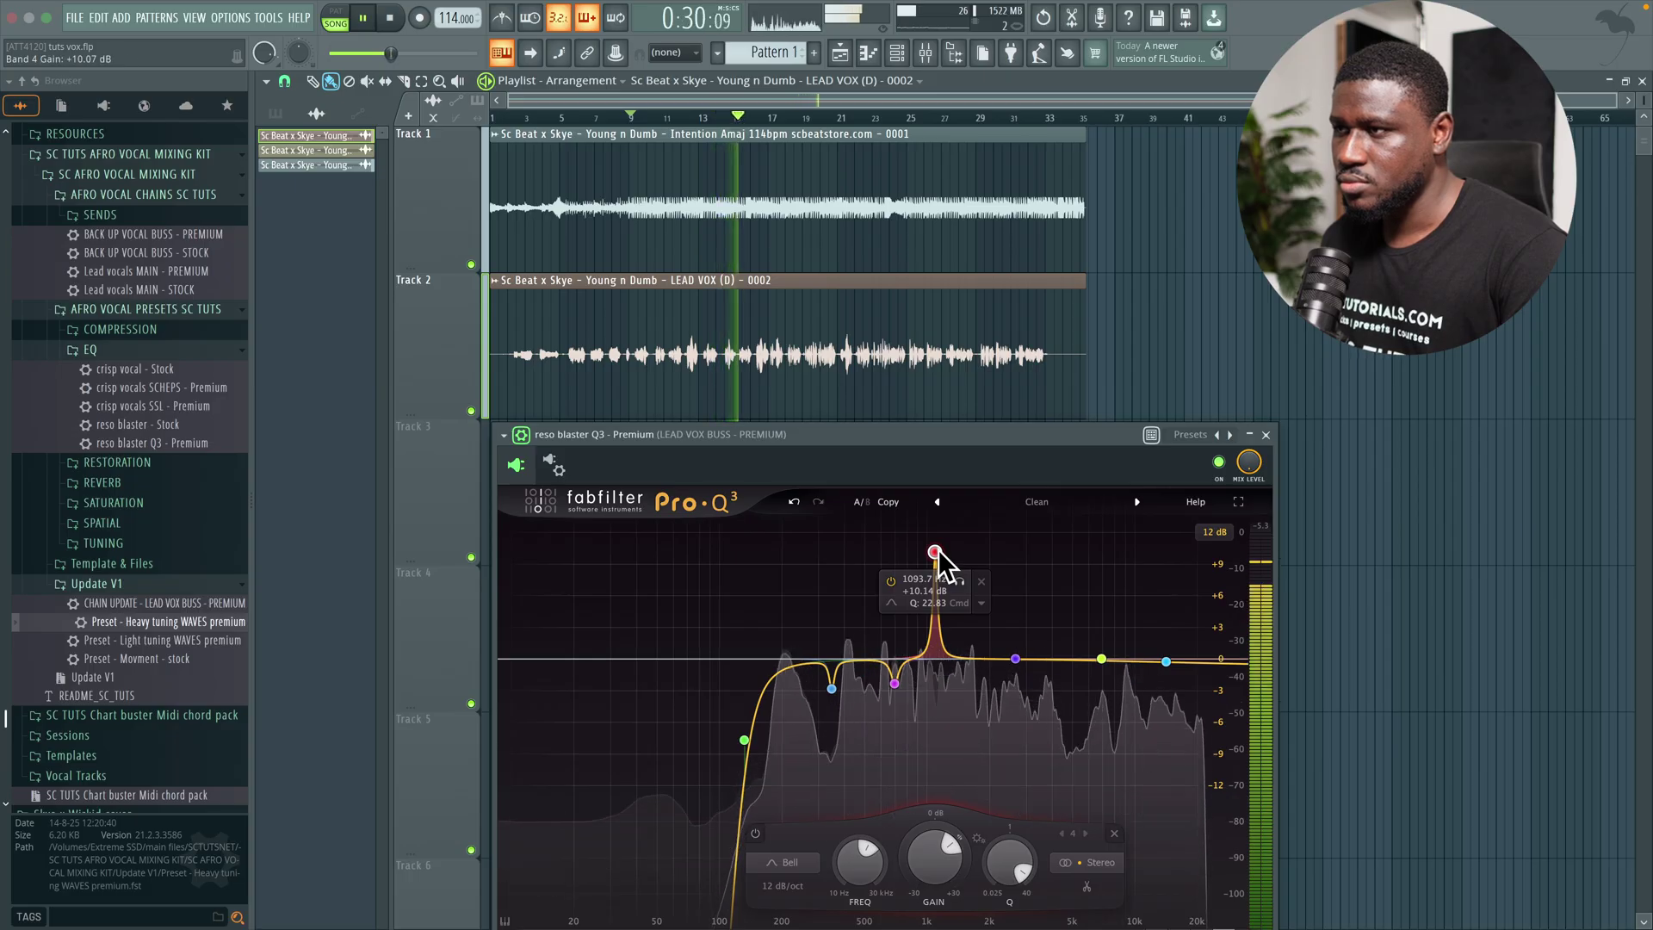
- Flip band 4 into a dip and turn band 5 into a slightly-under-6 dB cut
{"action": "left_click_drag", "start_coordinate": [947, 829], "coordinate": [947, 871]}
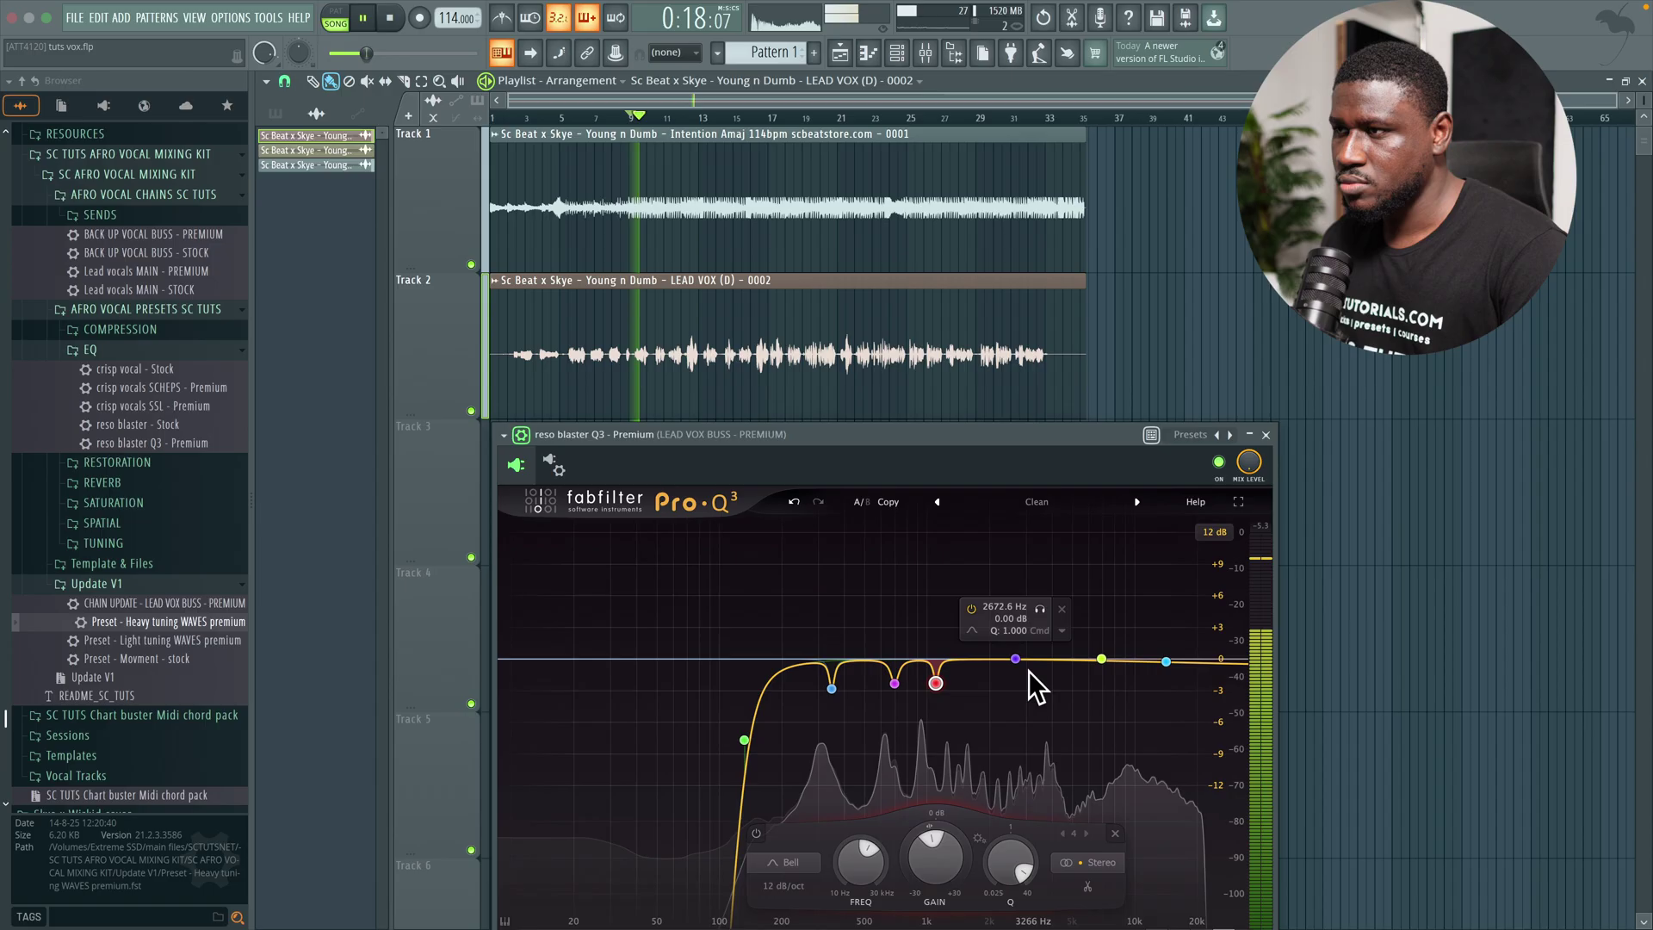
{"action": "left_click_drag", "start_coordinate": [1016, 660], "coordinate": [1021, 553]}
{"action": "scroll", "coordinate": [1021, 553], "scroll_direction": "up", "scroll_amount": 15}
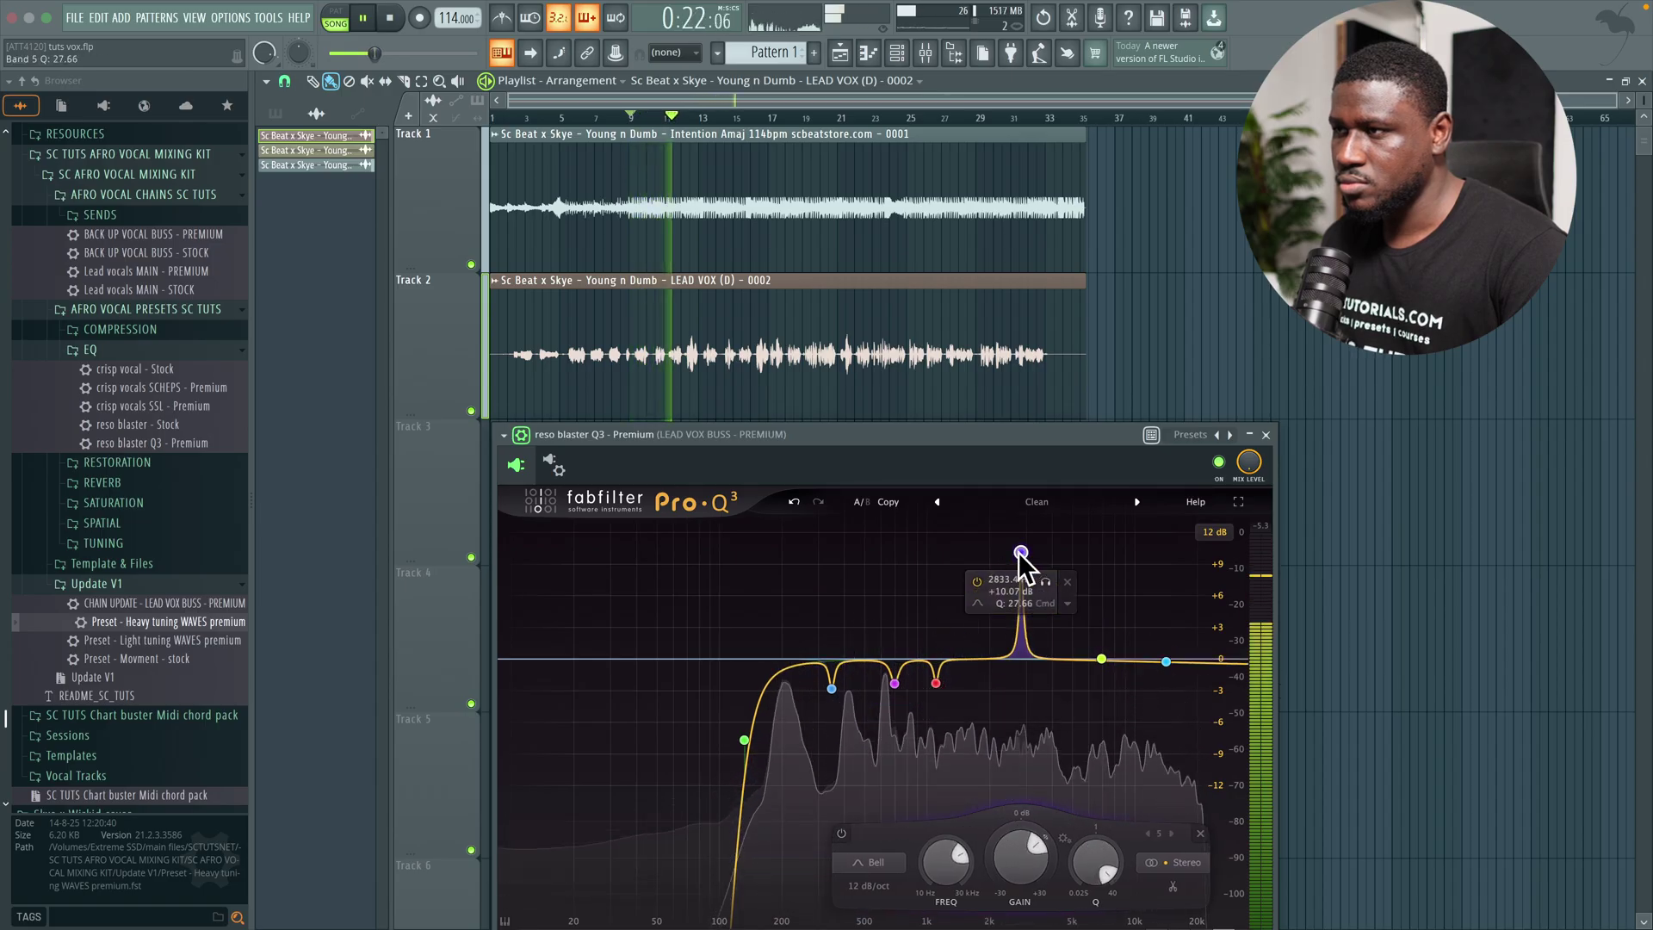
{"action": "mouse_move", "coordinate": [1021, 552]}
{"action": "left_mouse_down"}
{"action": "mouse_move", "coordinate": [980, 548]}
{"action": "mouse_move", "coordinate": [1050, 544]}
{"action": "left_mouse_up"}
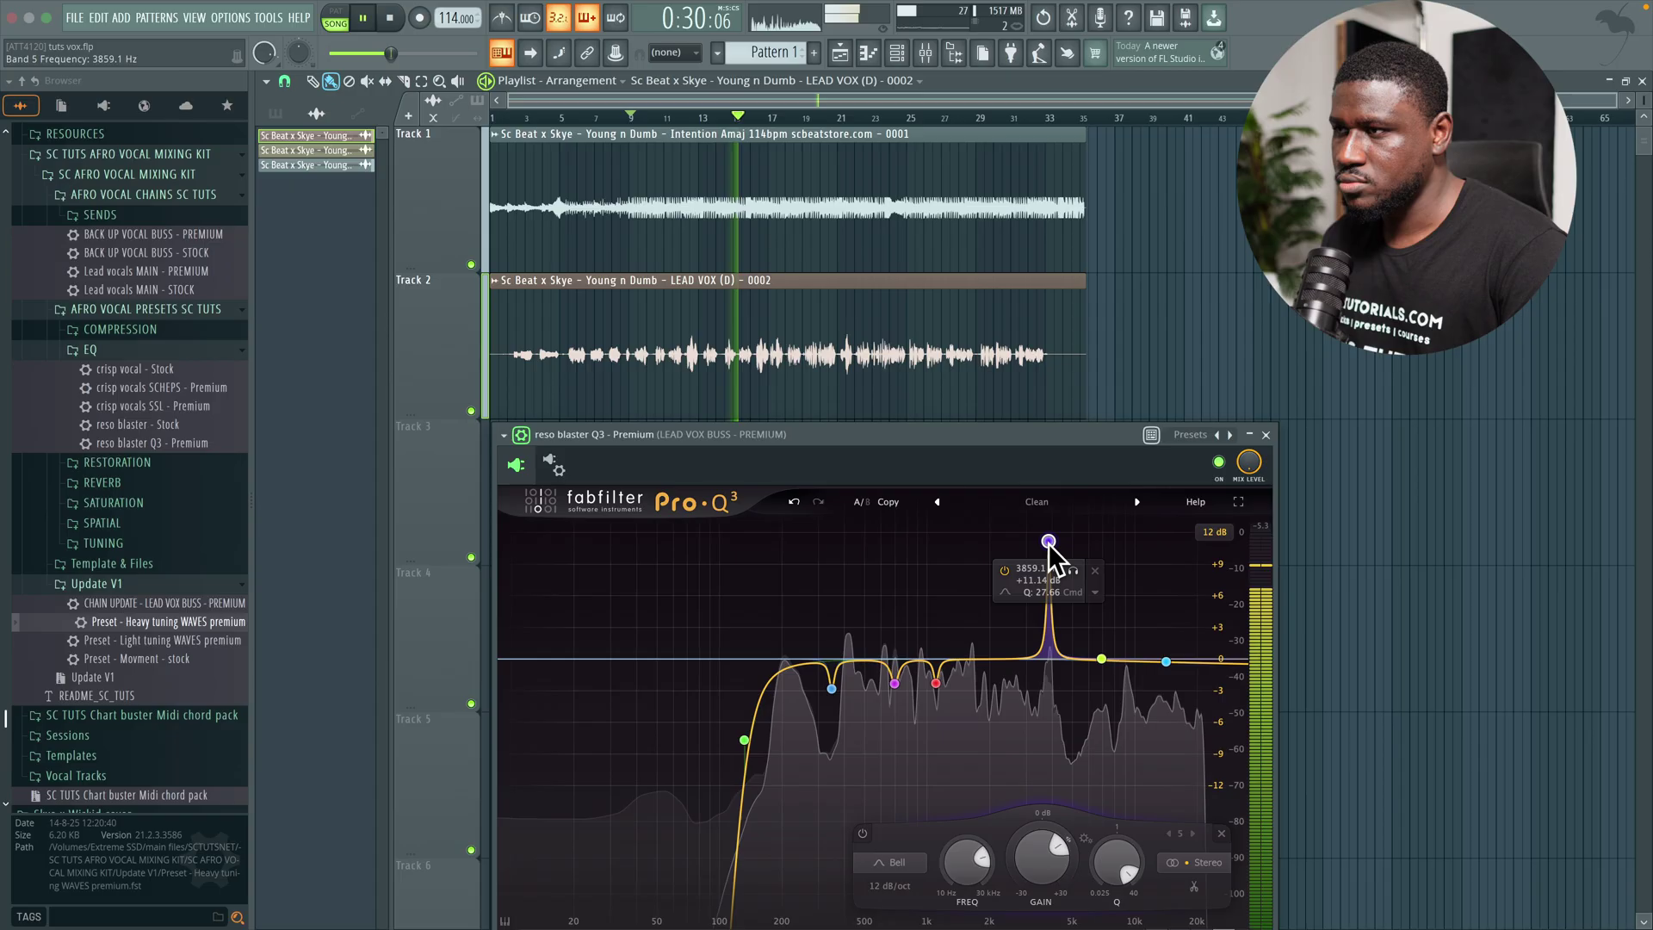
{"action": "left_click_drag", "start_coordinate": [1051, 860], "coordinate": [1051, 896]}
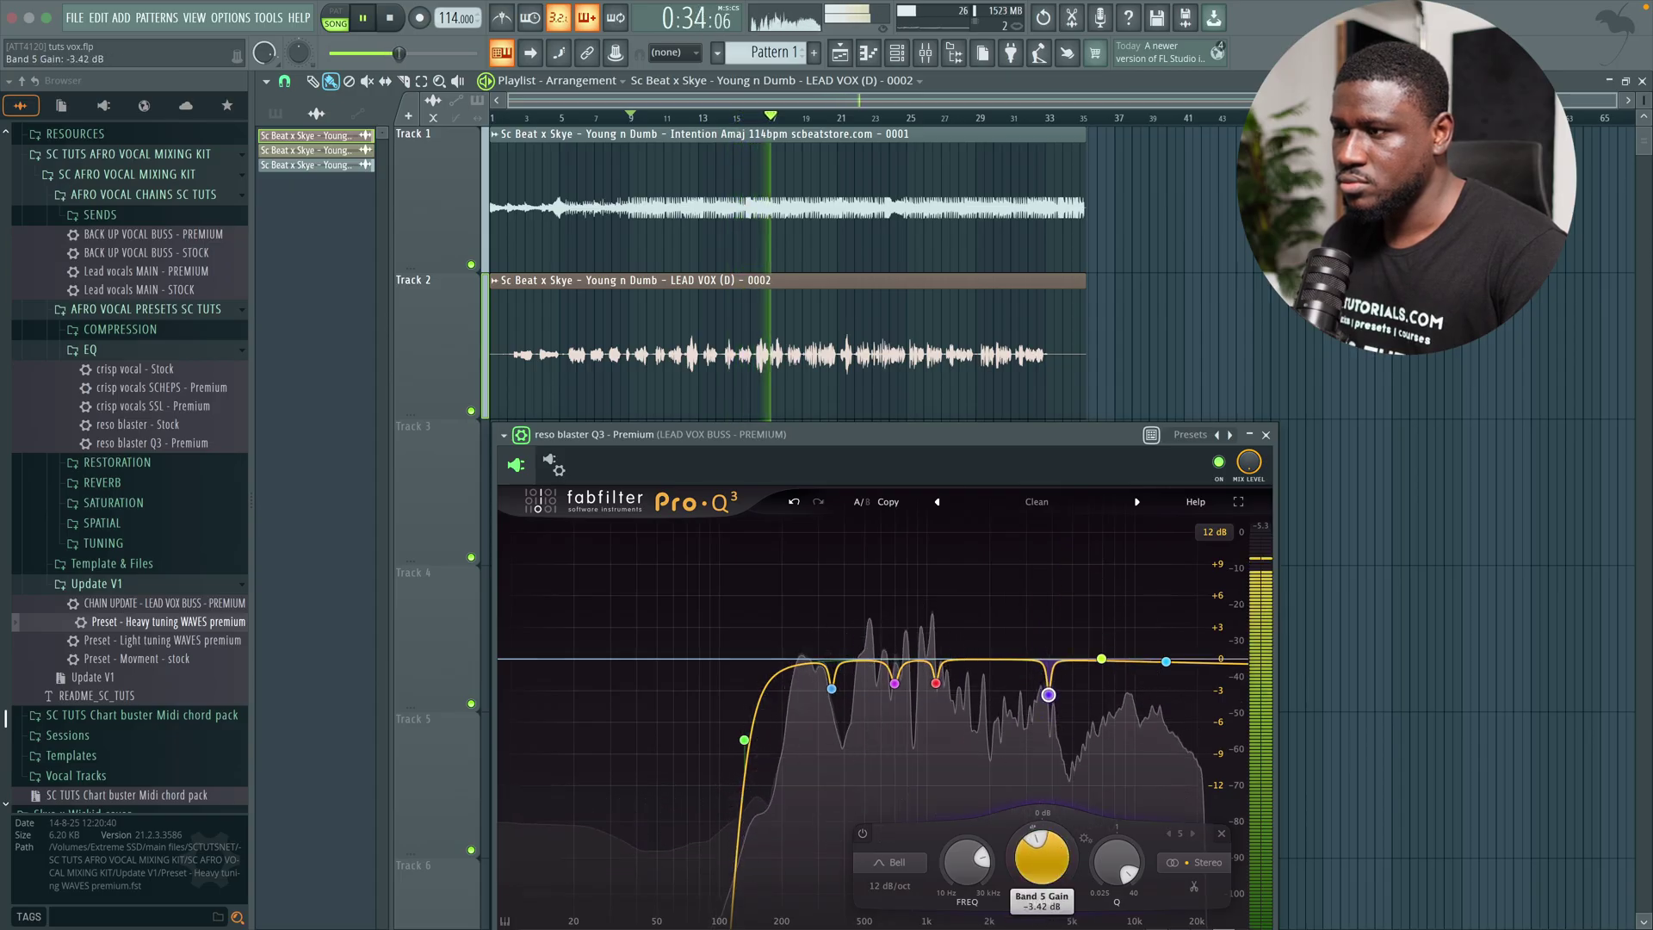
{"action": "left_click", "coordinate": [631, 117]}
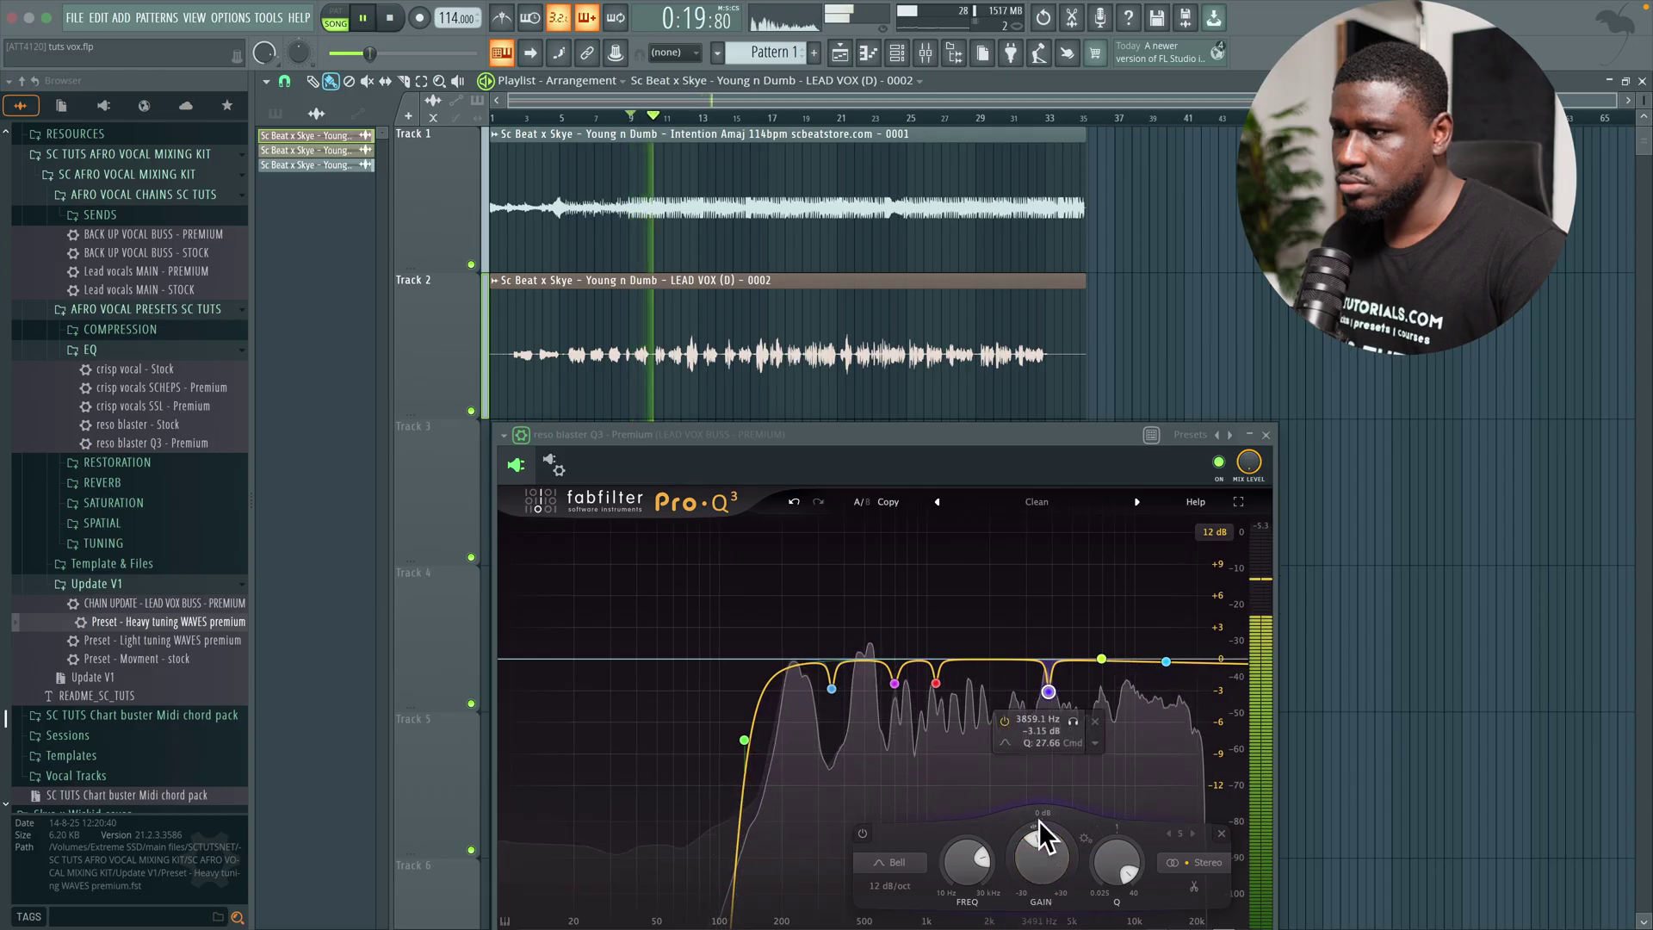
{"action": "left_click_drag", "start_coordinate": [1041, 831], "coordinate": [1042, 825]}
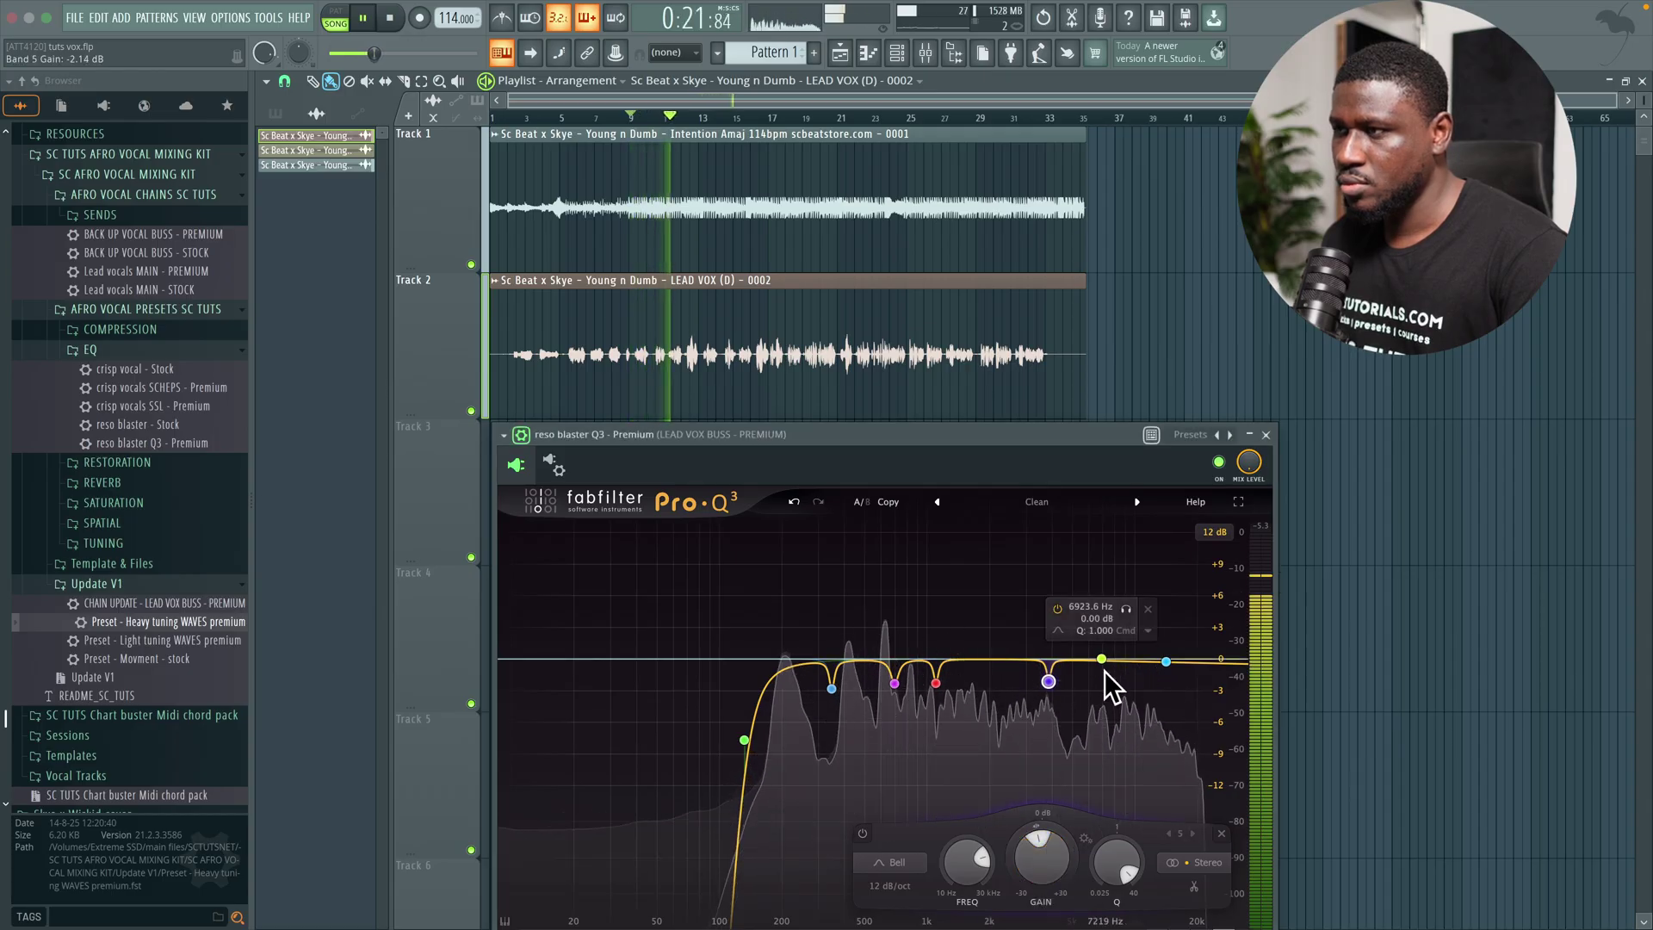
- Sweep a narrow band 6 boost to find harshness, then make it a −3.94 dB cut at 7340 Hz
{"action": "left_click_drag", "start_coordinate": [1102, 659], "coordinate": [1111, 508]}
{"action": "scroll", "coordinate": [1105, 594], "scroll_direction": "up", "scroll_amount": 5}
{"action": "scroll", "coordinate": [1109, 571], "scroll_direction": "down", "scroll_amount": 3}
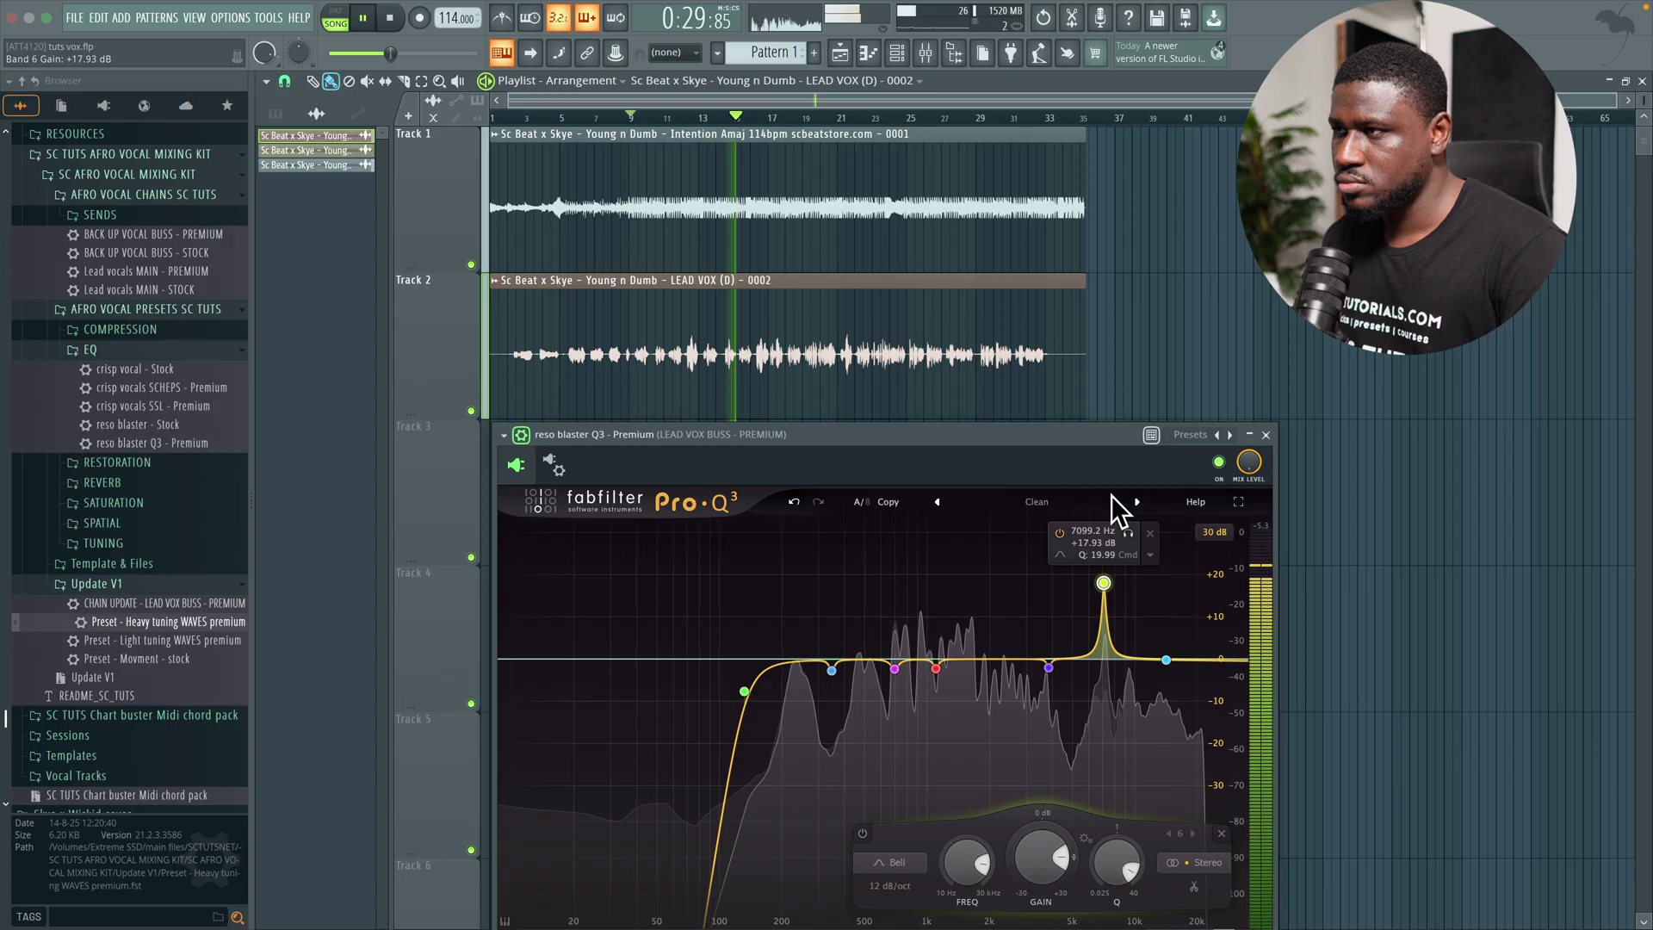
{"action": "left_click_drag", "start_coordinate": [1104, 583], "coordinate": [1109, 567]}
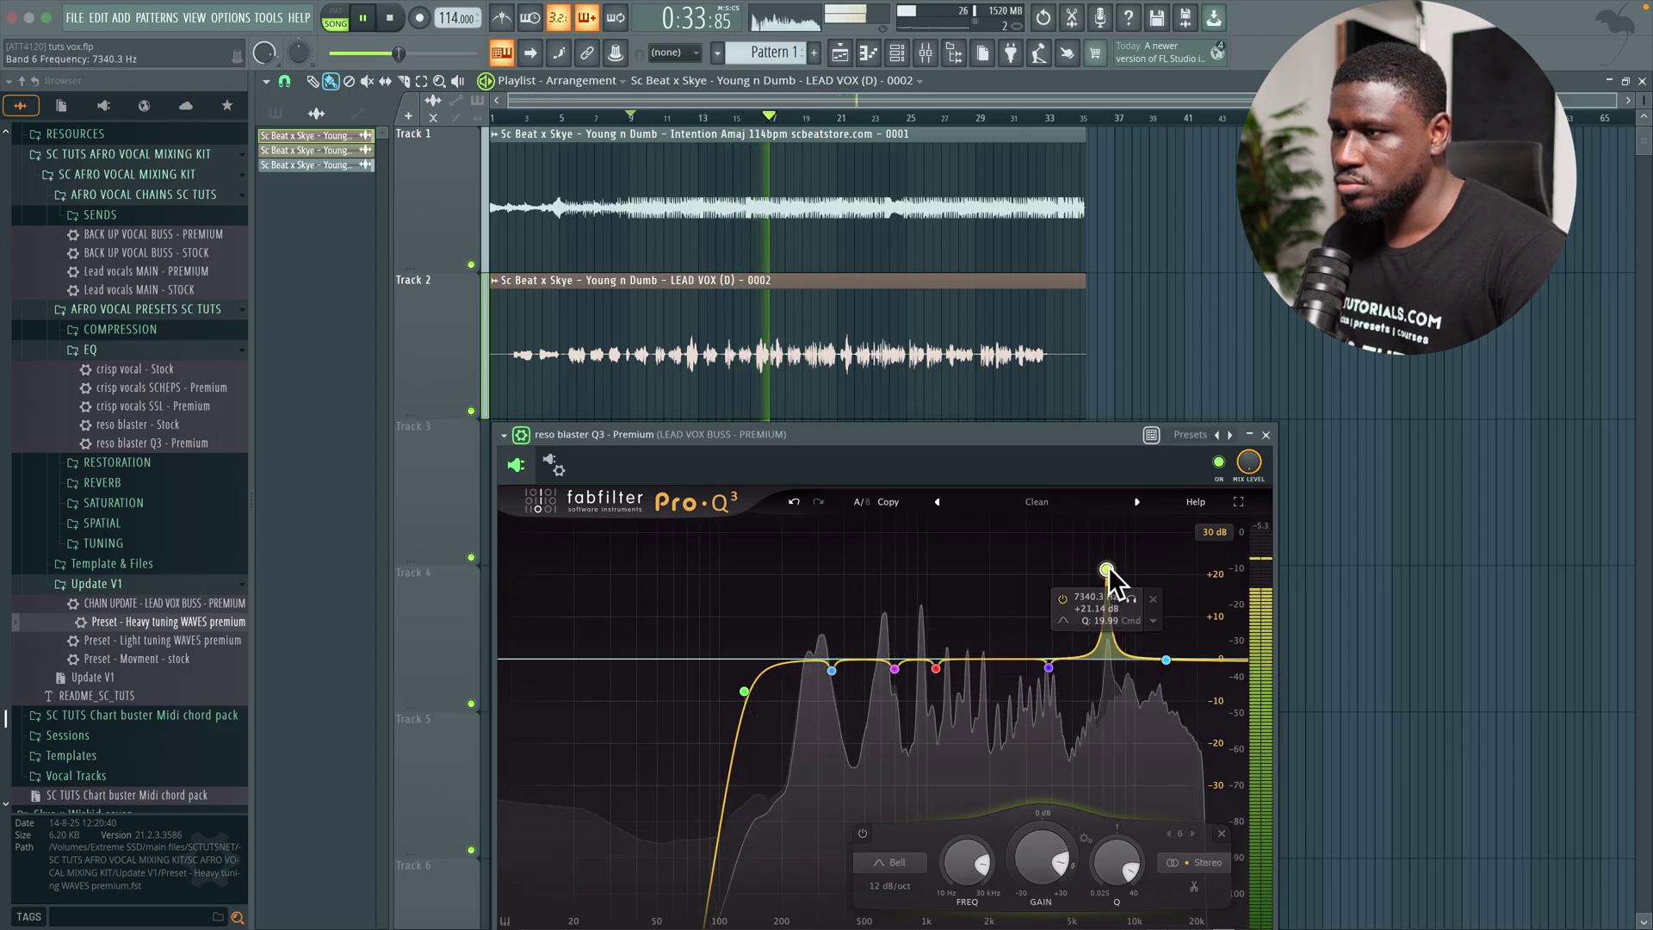
{"action": "left_click_drag", "start_coordinate": [1041, 858], "coordinate": [1041, 896]}
{"action": "key", "text": "space"}
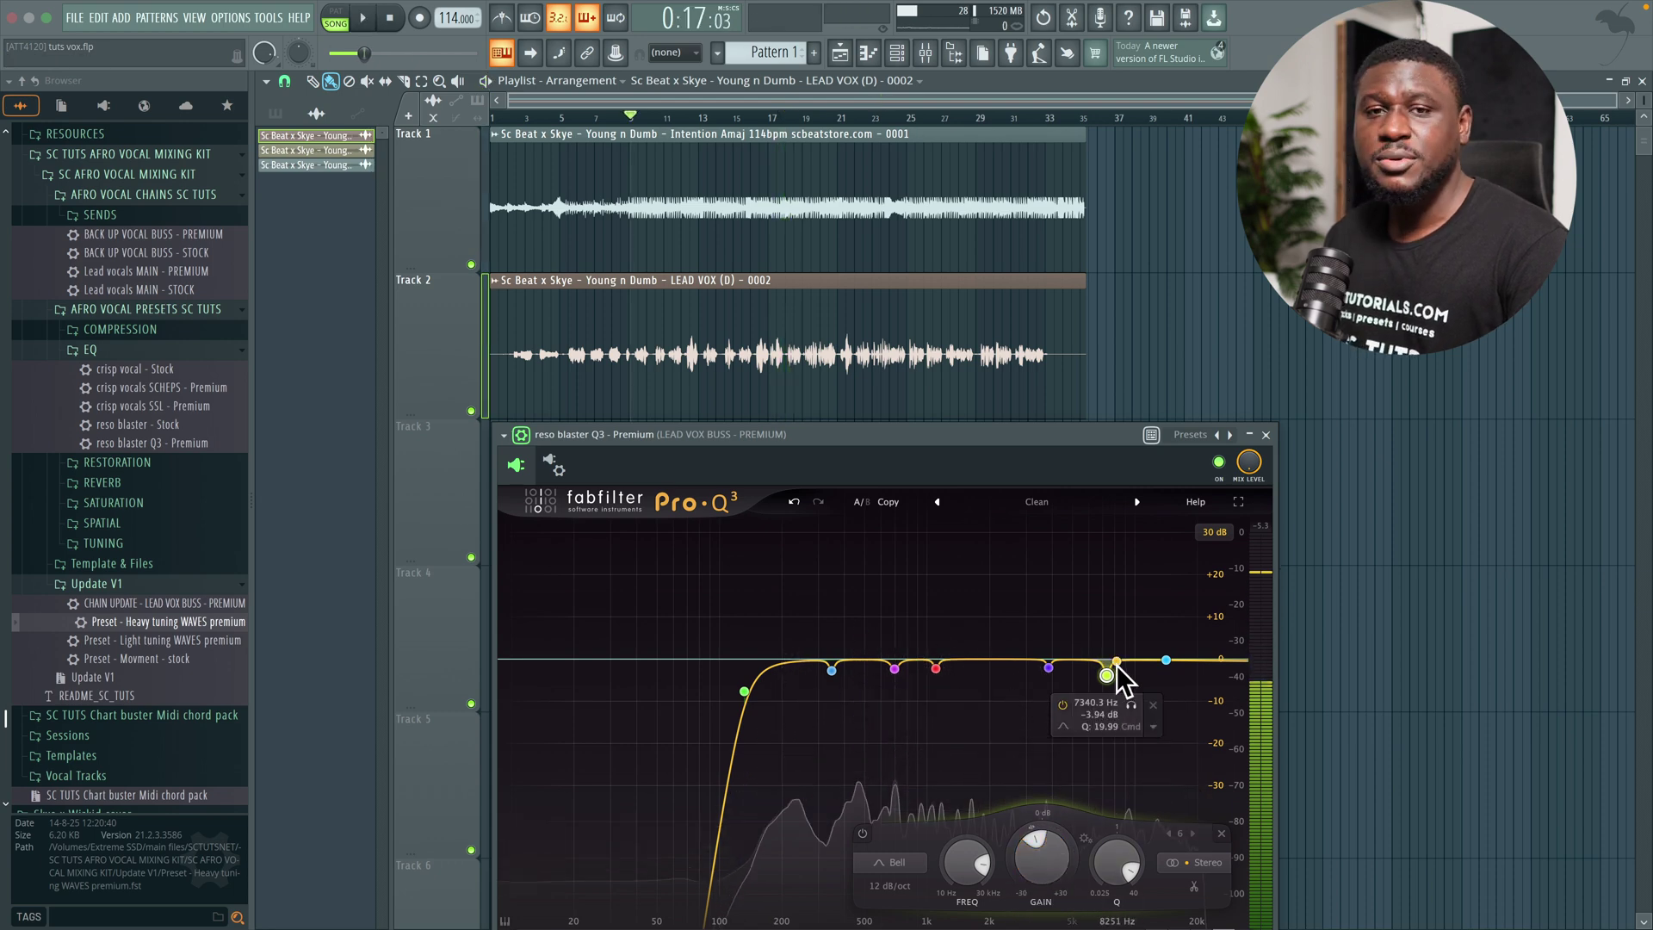
- Lift the band 7 high shelf to about +4.4 dB, A/B it, then undo it with Ctrl+Z
{"action": "left_click_drag", "start_coordinate": [1166, 660], "coordinate": [1164, 657]}
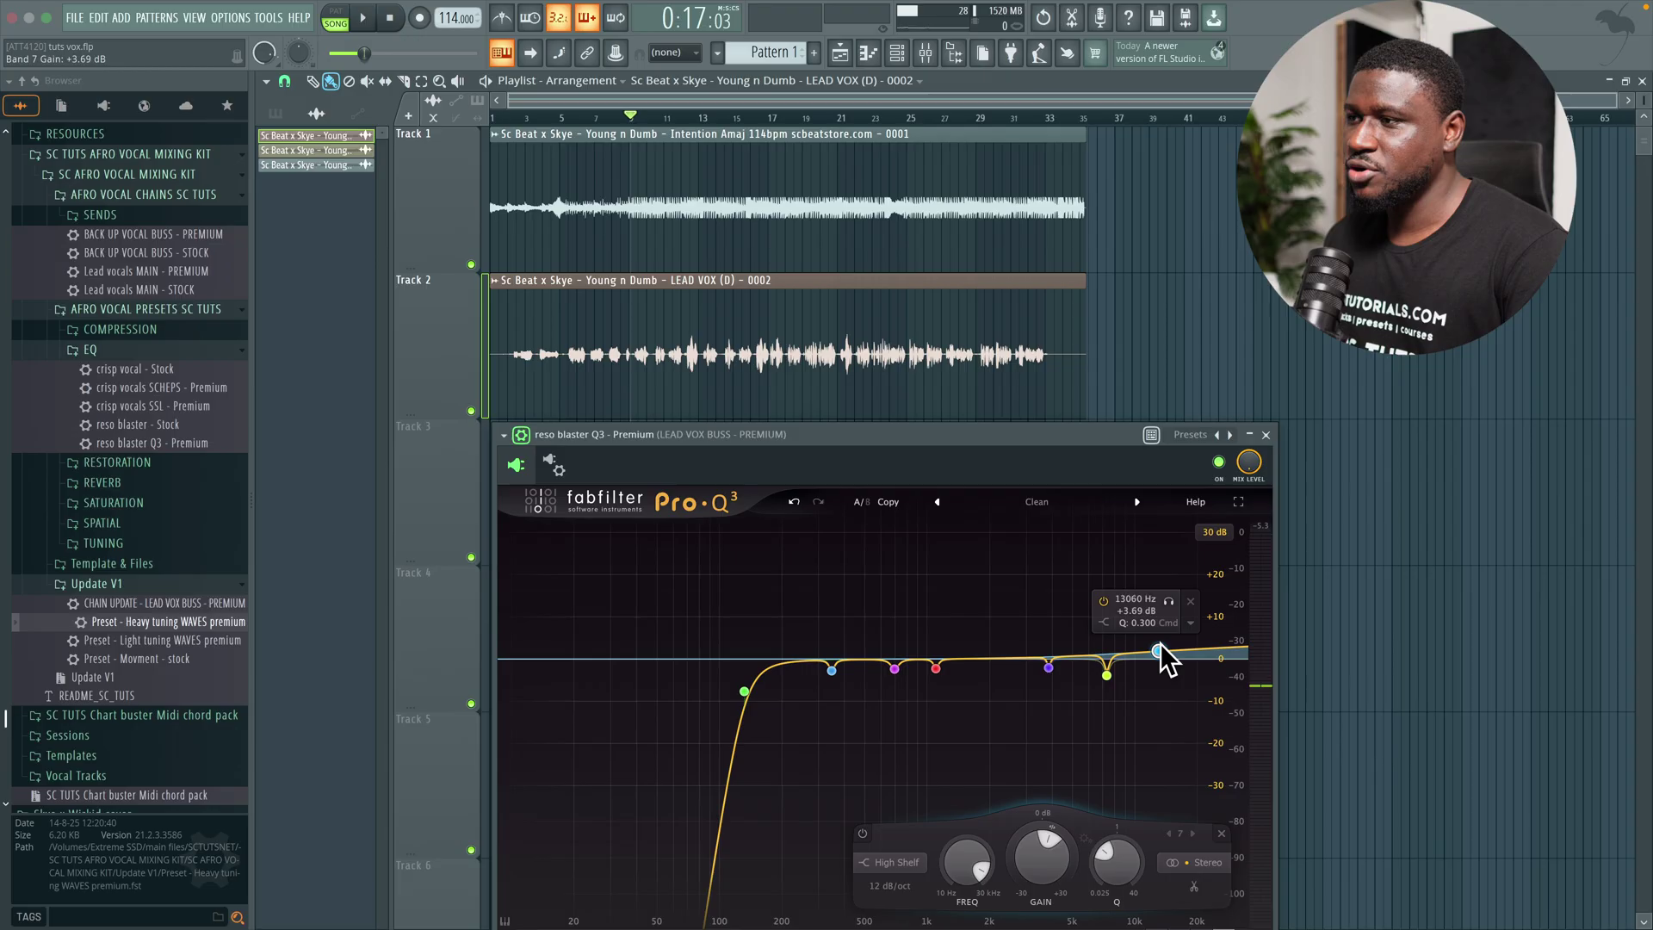
{"action": "left_click_drag", "start_coordinate": [1160, 648], "coordinate": [1155, 641]}
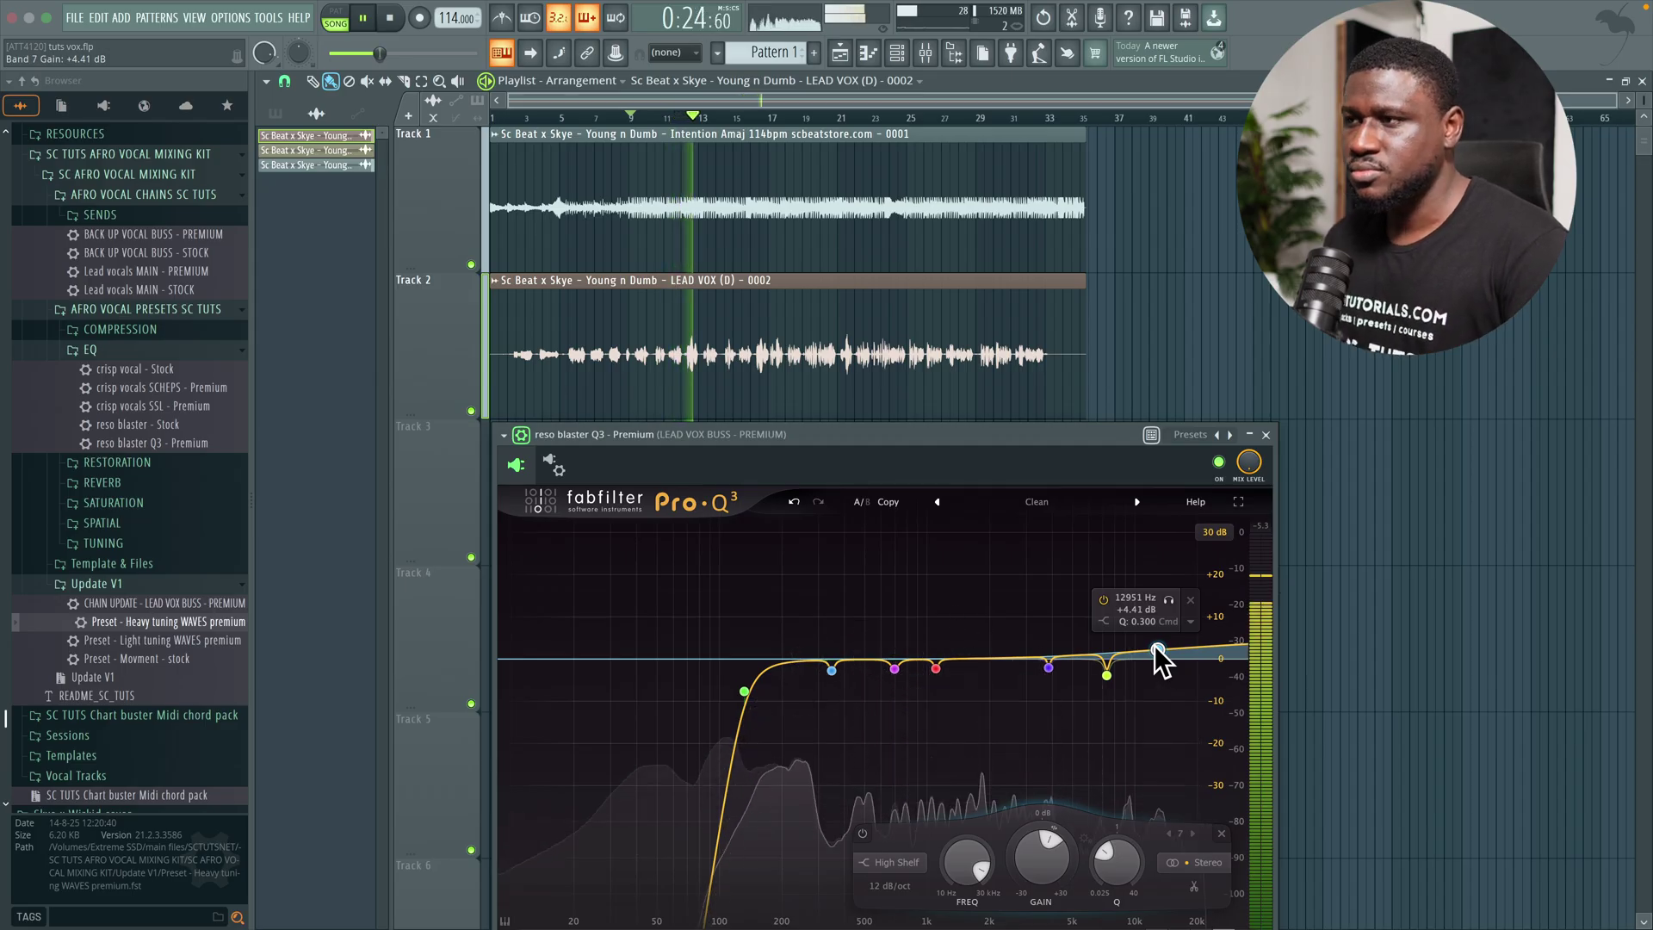
{"action": "mouse_move", "coordinate": [742, 694]}
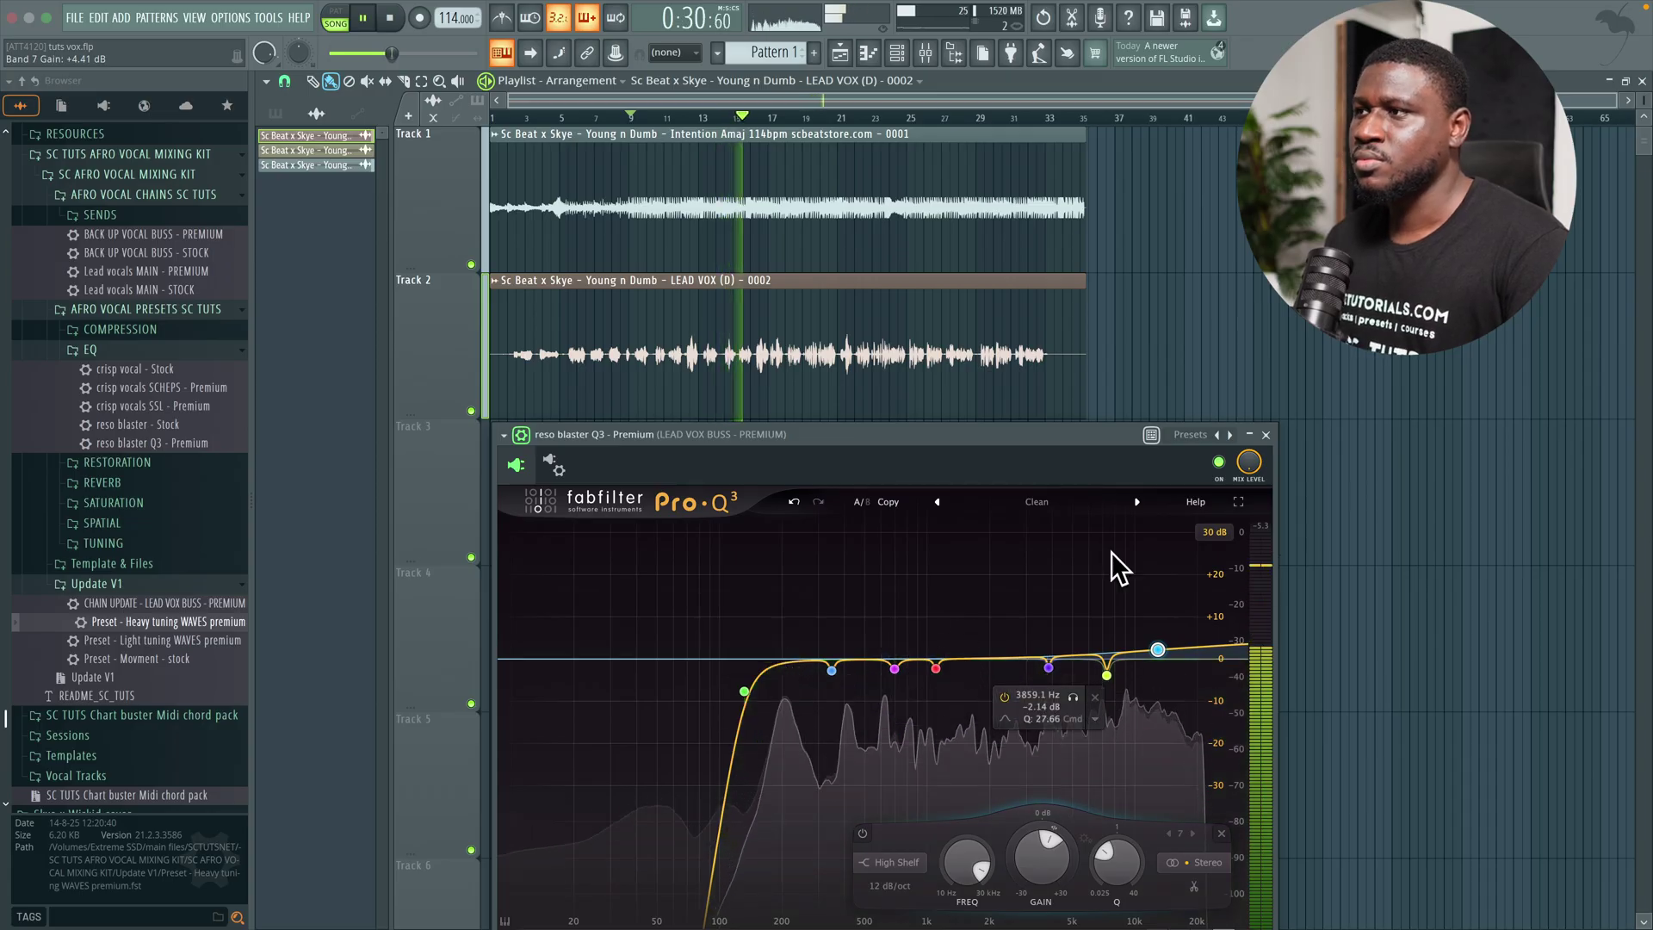
{"action": "left_click", "coordinate": [1218, 462]}
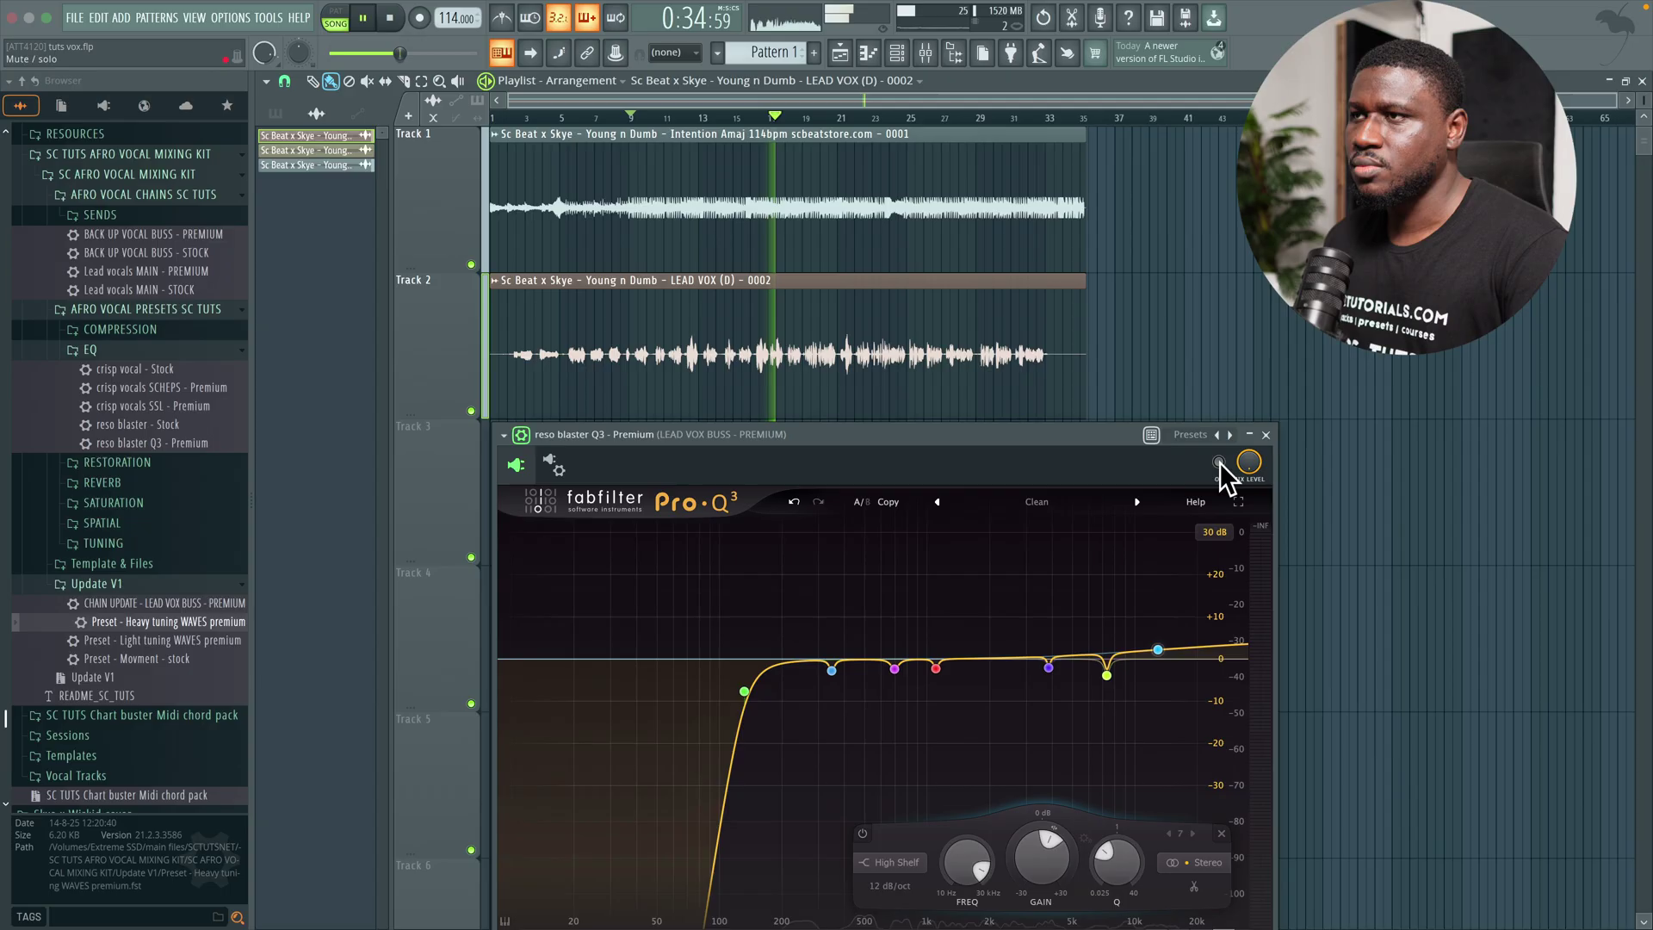
{"action": "left_click", "coordinate": [1218, 462]}
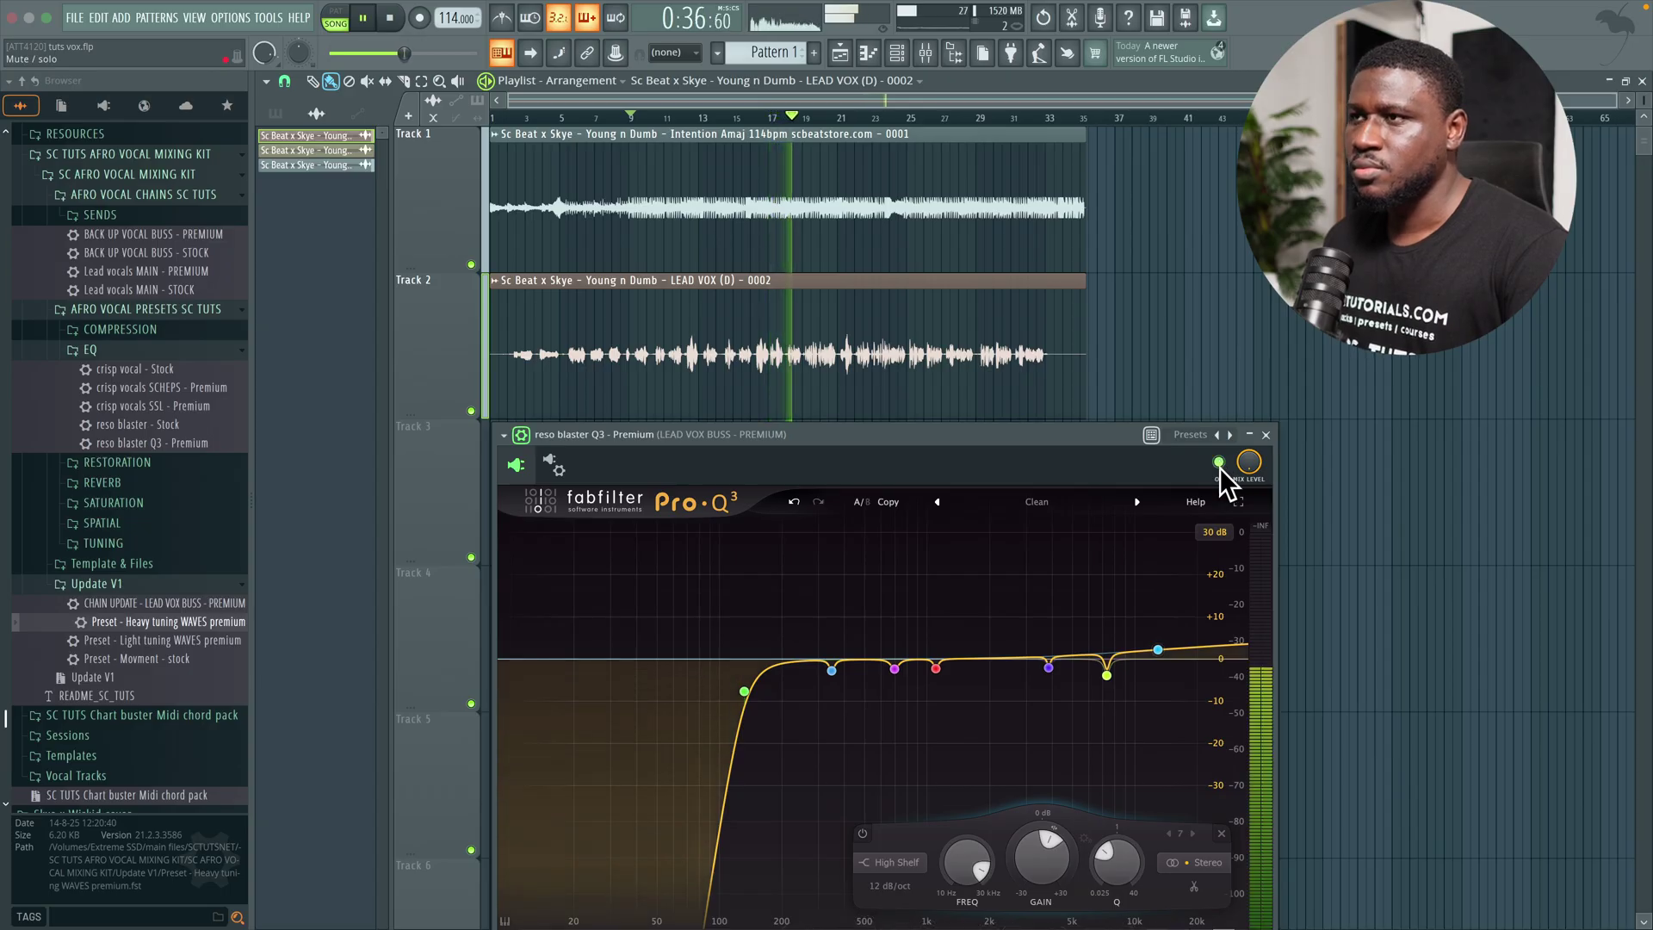
{"action": "key", "text": "space"}
{"action": "key", "text": "ctrl+z"}
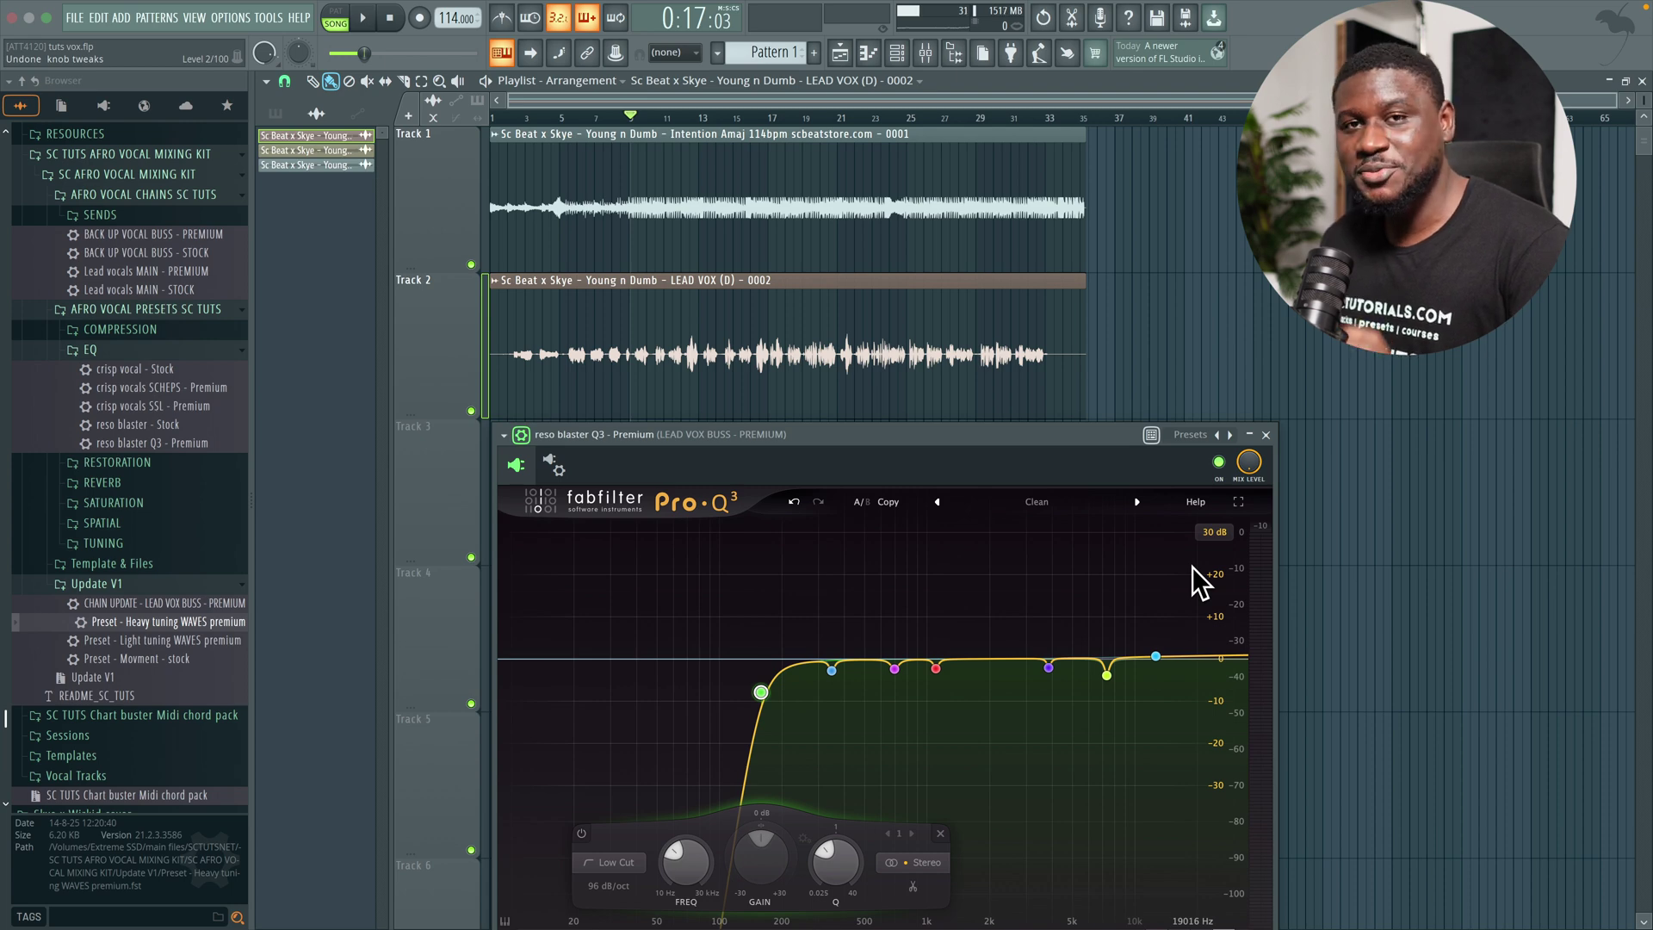
- Load Fruity Parametric EQ 2 onto the beat's mixer insert and arrange the mixer and EQ windows
{"action": "key", "text": "F9"}
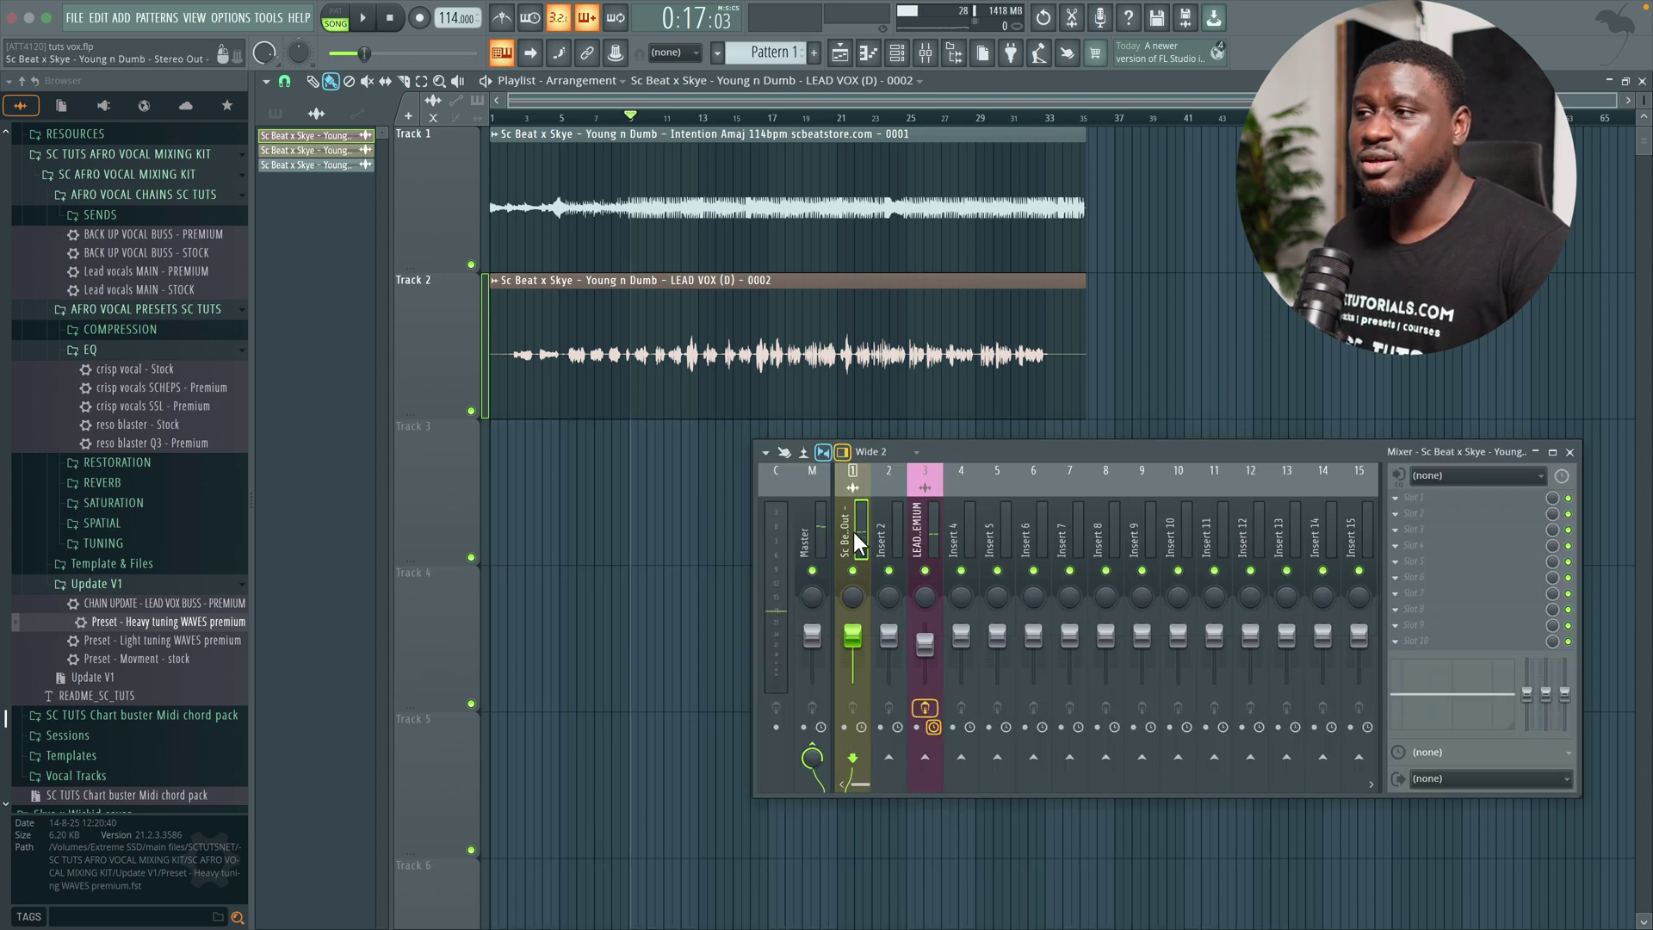
{"action": "left_click", "coordinate": [1427, 508]}
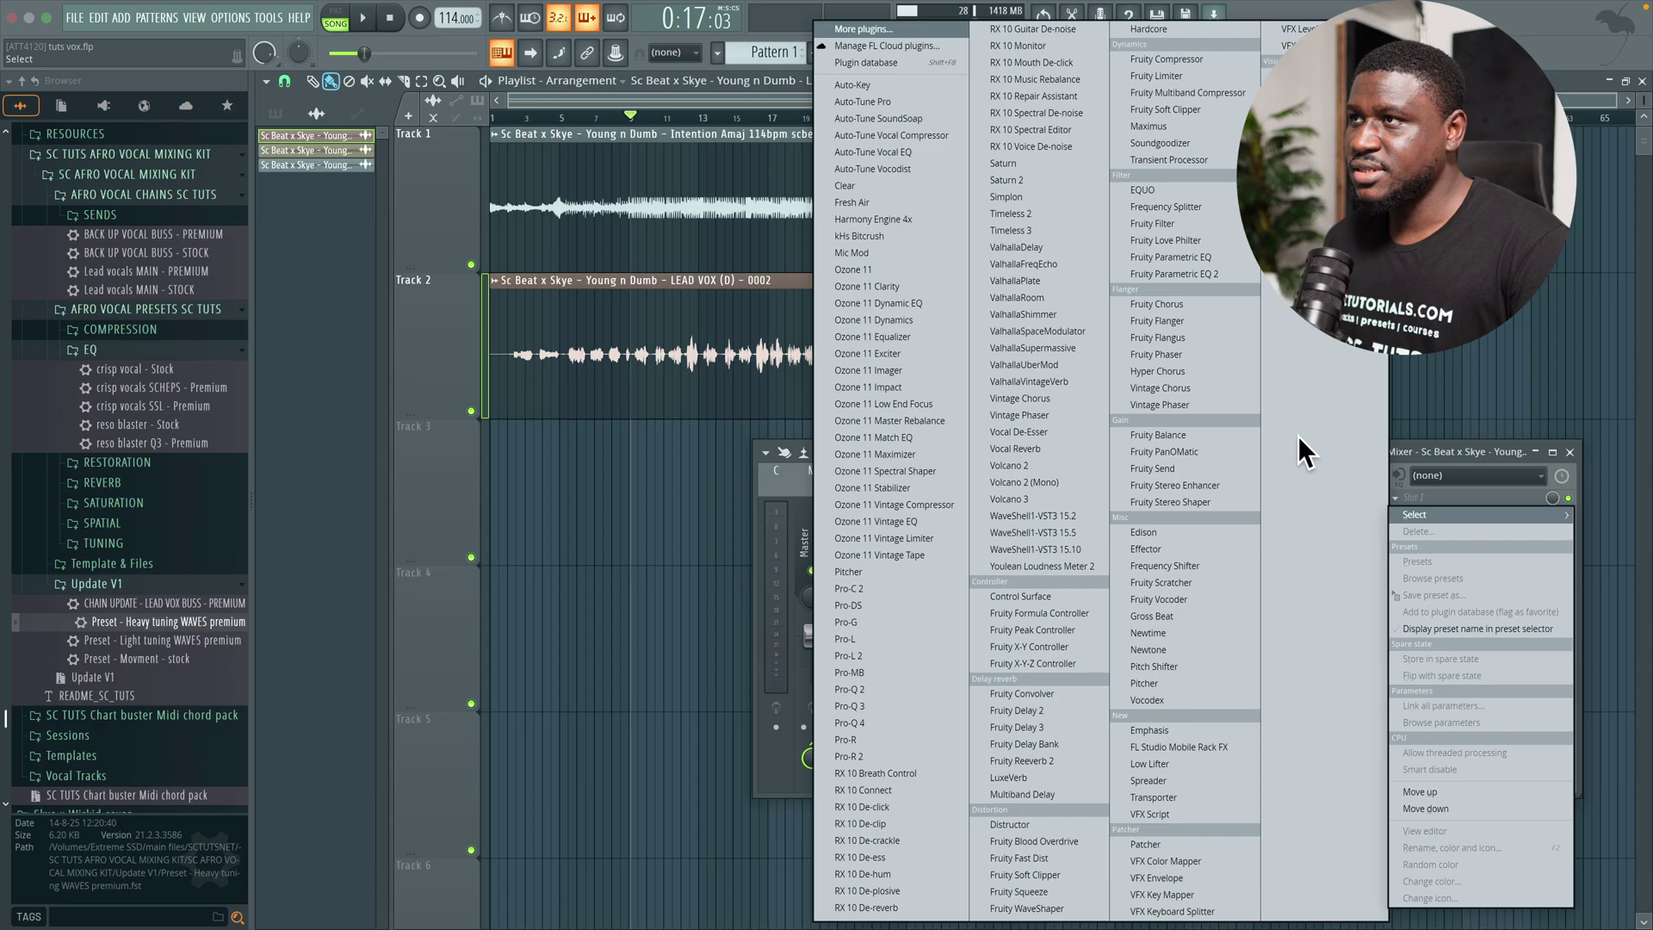
{"action": "left_click", "coordinate": [1167, 282]}
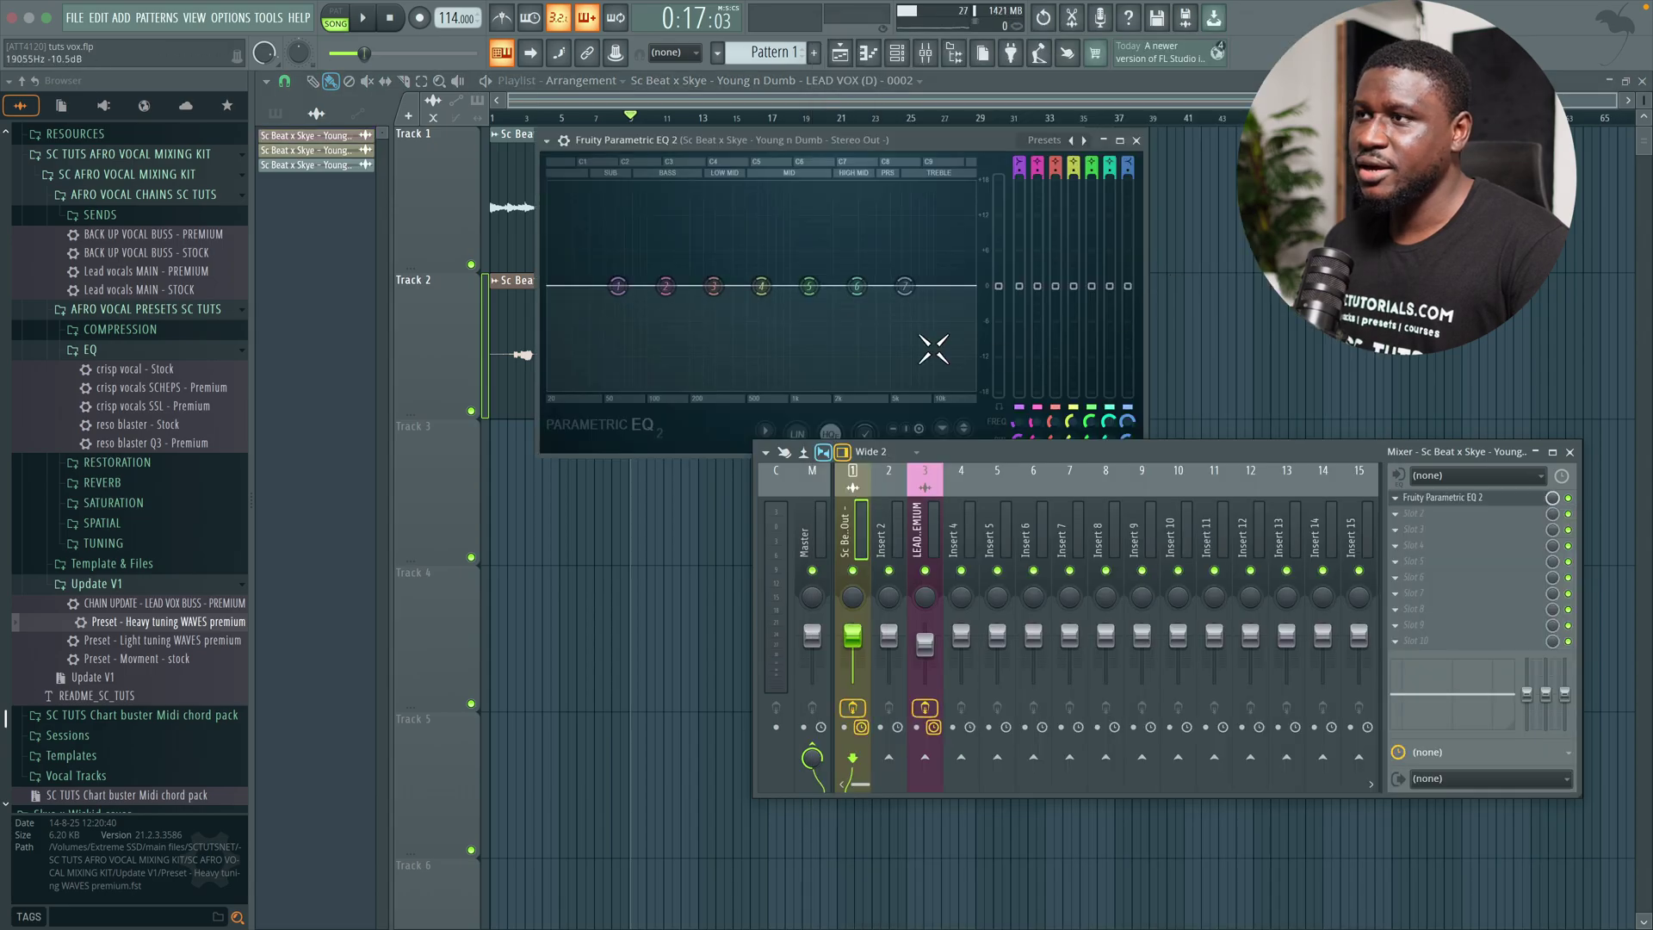
{"action": "left_click_drag", "start_coordinate": [1057, 465], "coordinate": [853, 540]}
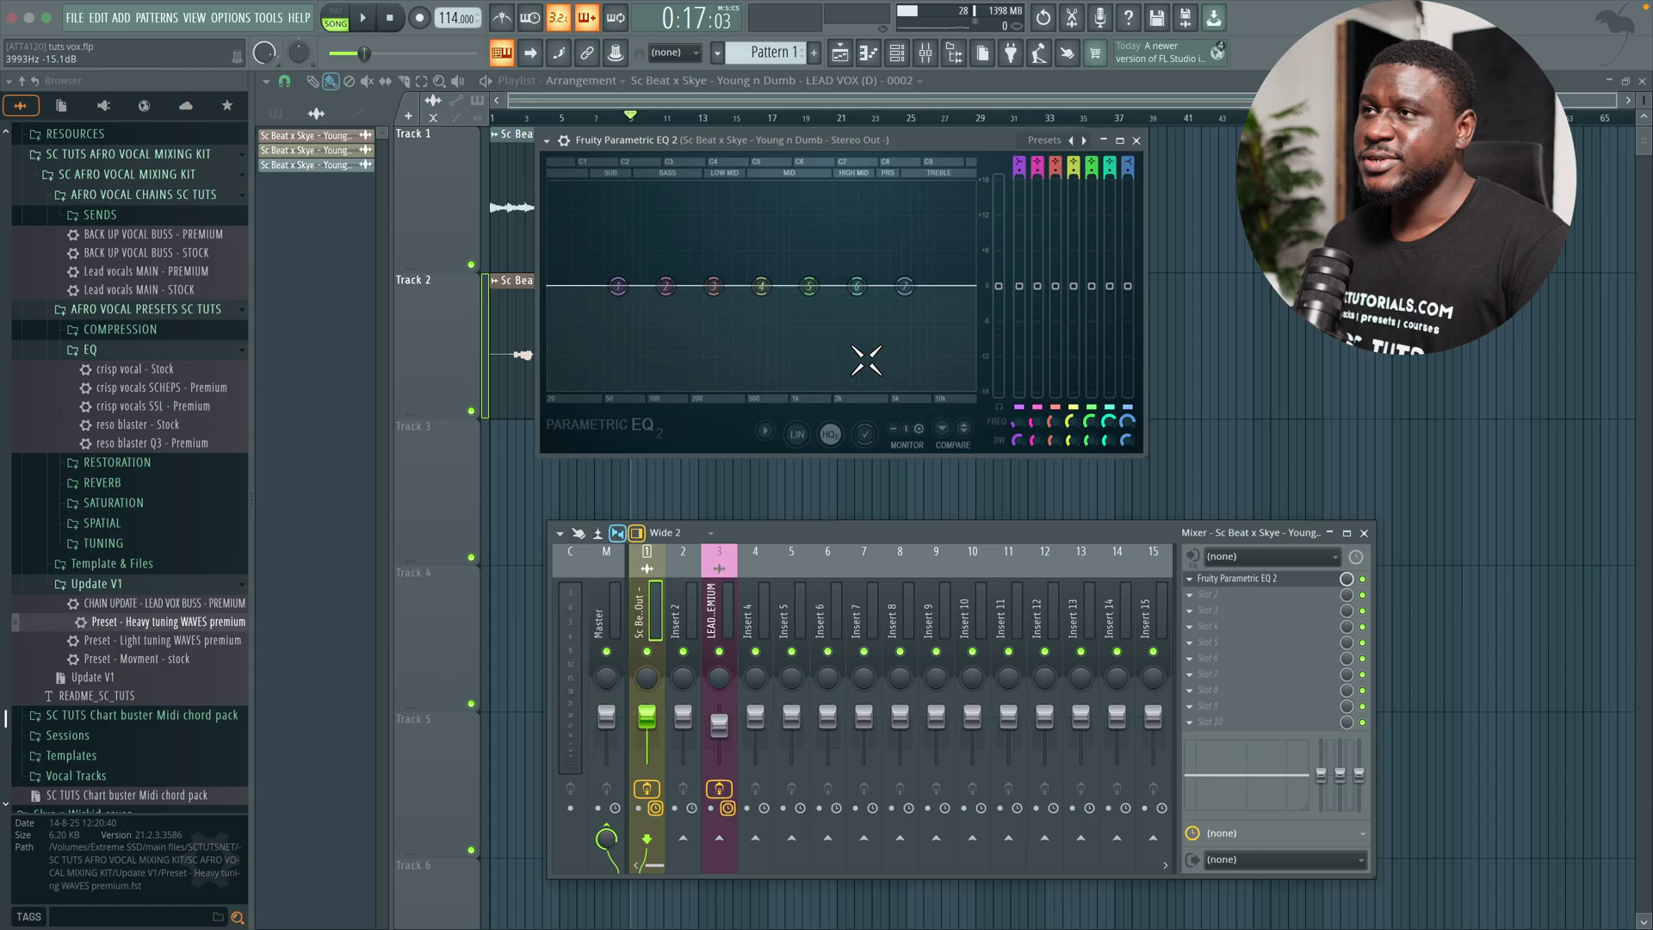
{"action": "left_click_drag", "start_coordinate": [857, 145], "coordinate": [936, 248]}
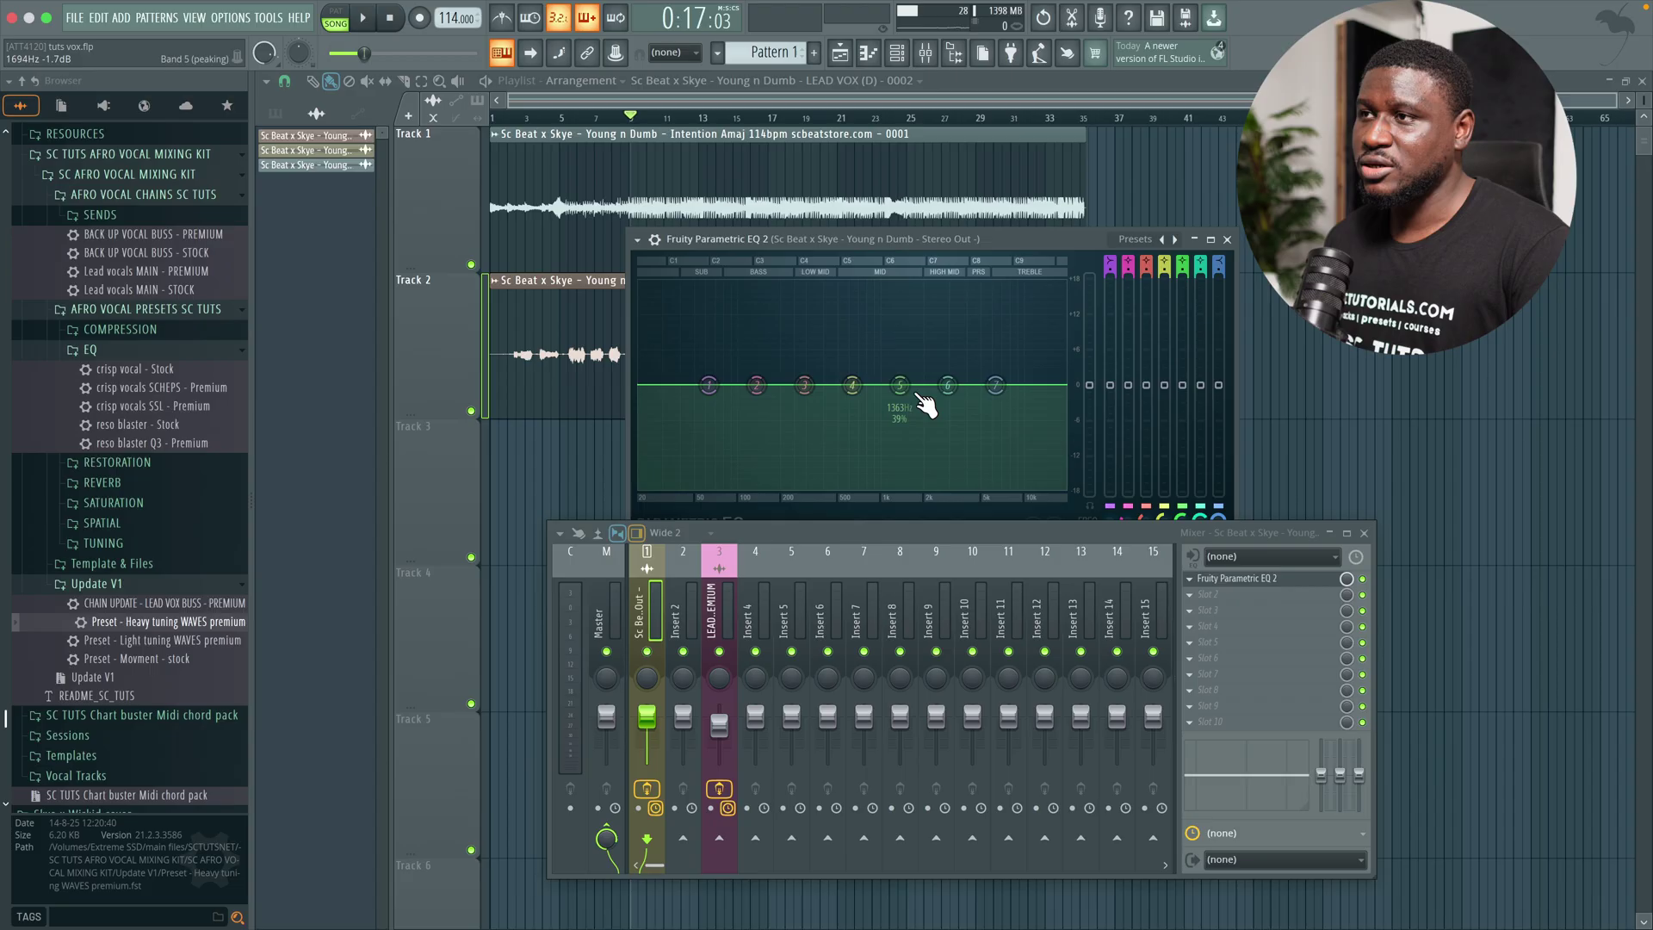
- Pull the band 7 high shelf down about 2.4 dB near 6.7 kHz, comparing with bypass
{"action": "left_click_drag", "start_coordinate": [996, 385], "coordinate": [991, 404]}
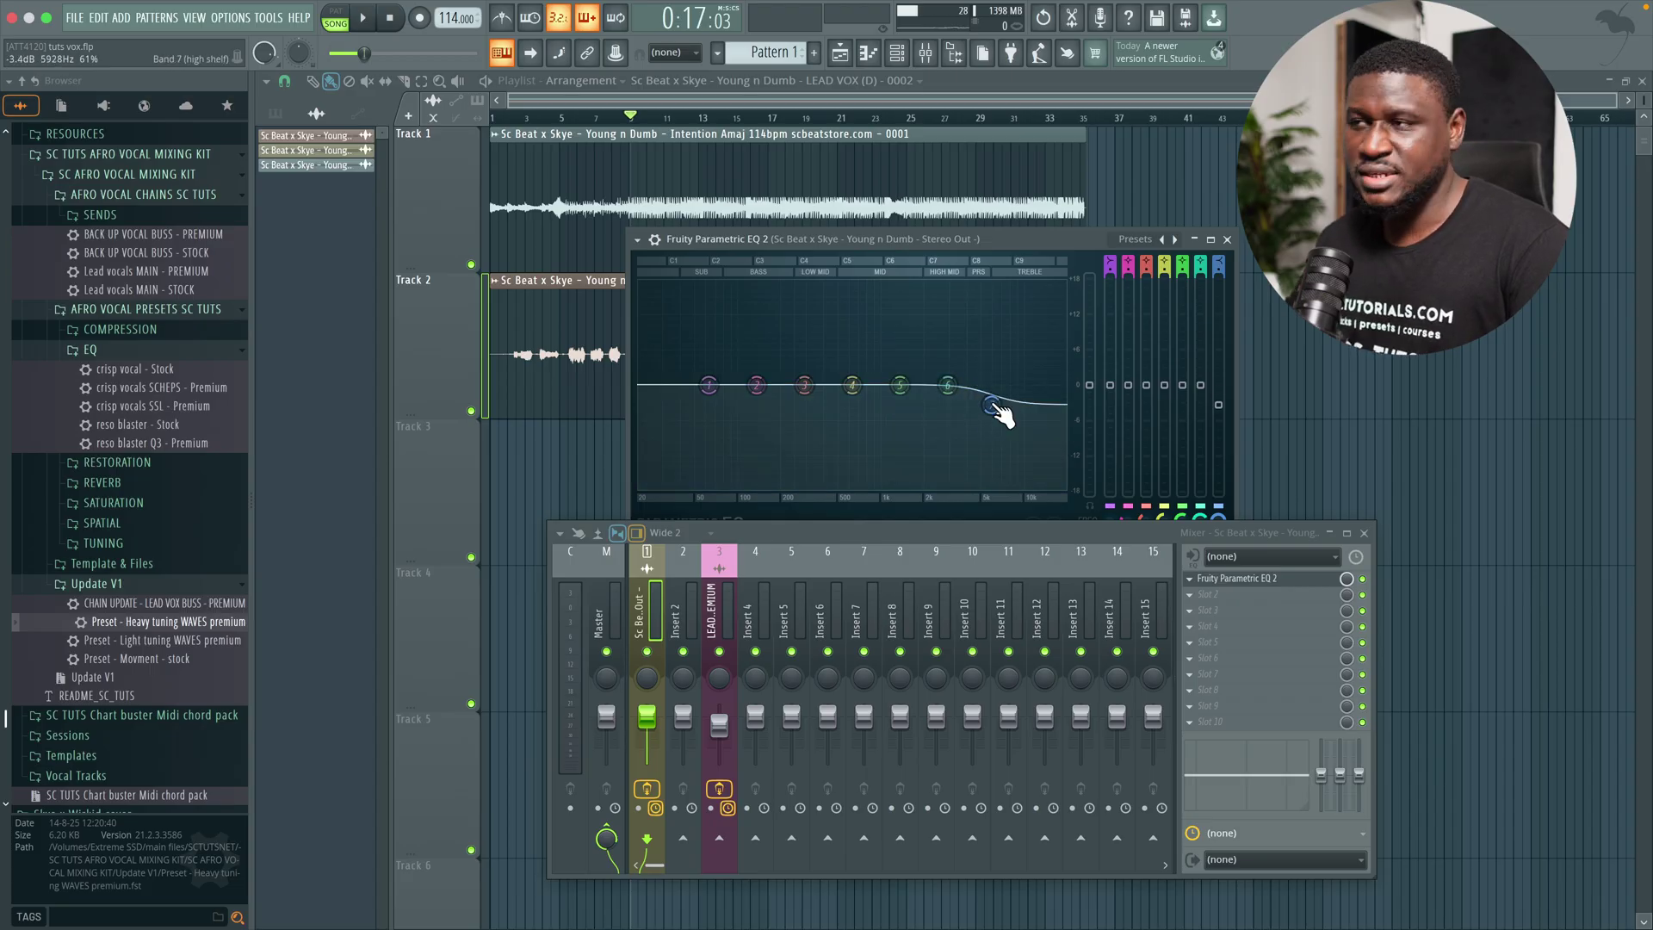
{"action": "key", "text": "space"}
{"action": "left_click_drag", "start_coordinate": [991, 405], "coordinate": [996, 400]}
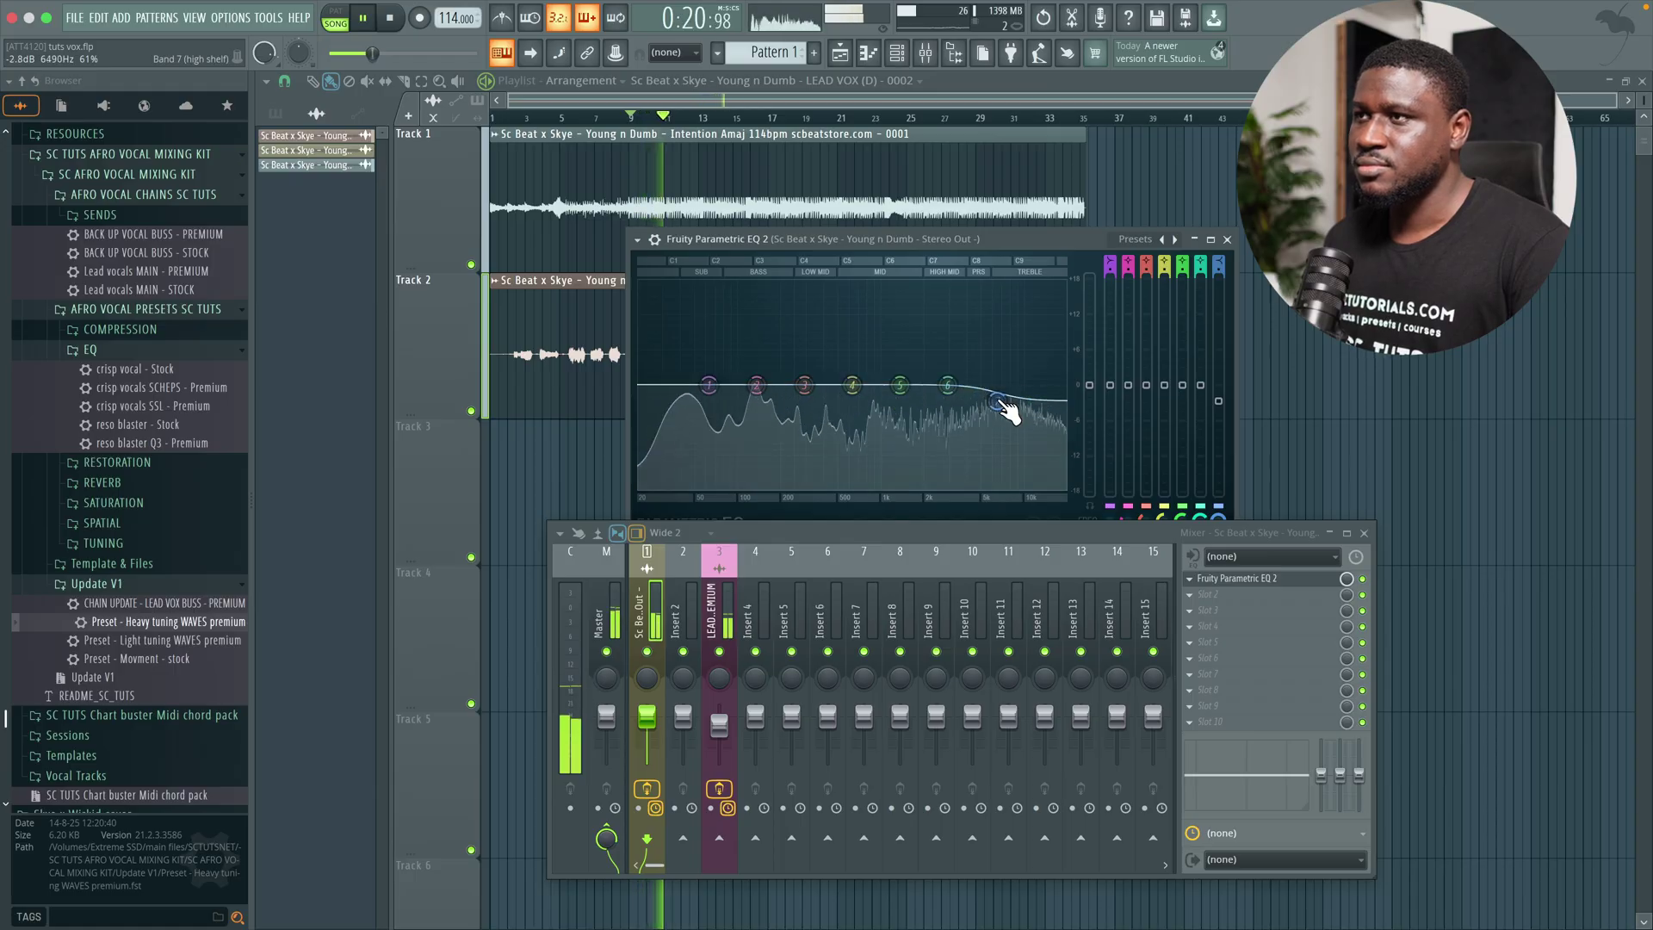
{"action": "left_click", "coordinate": [655, 238]}
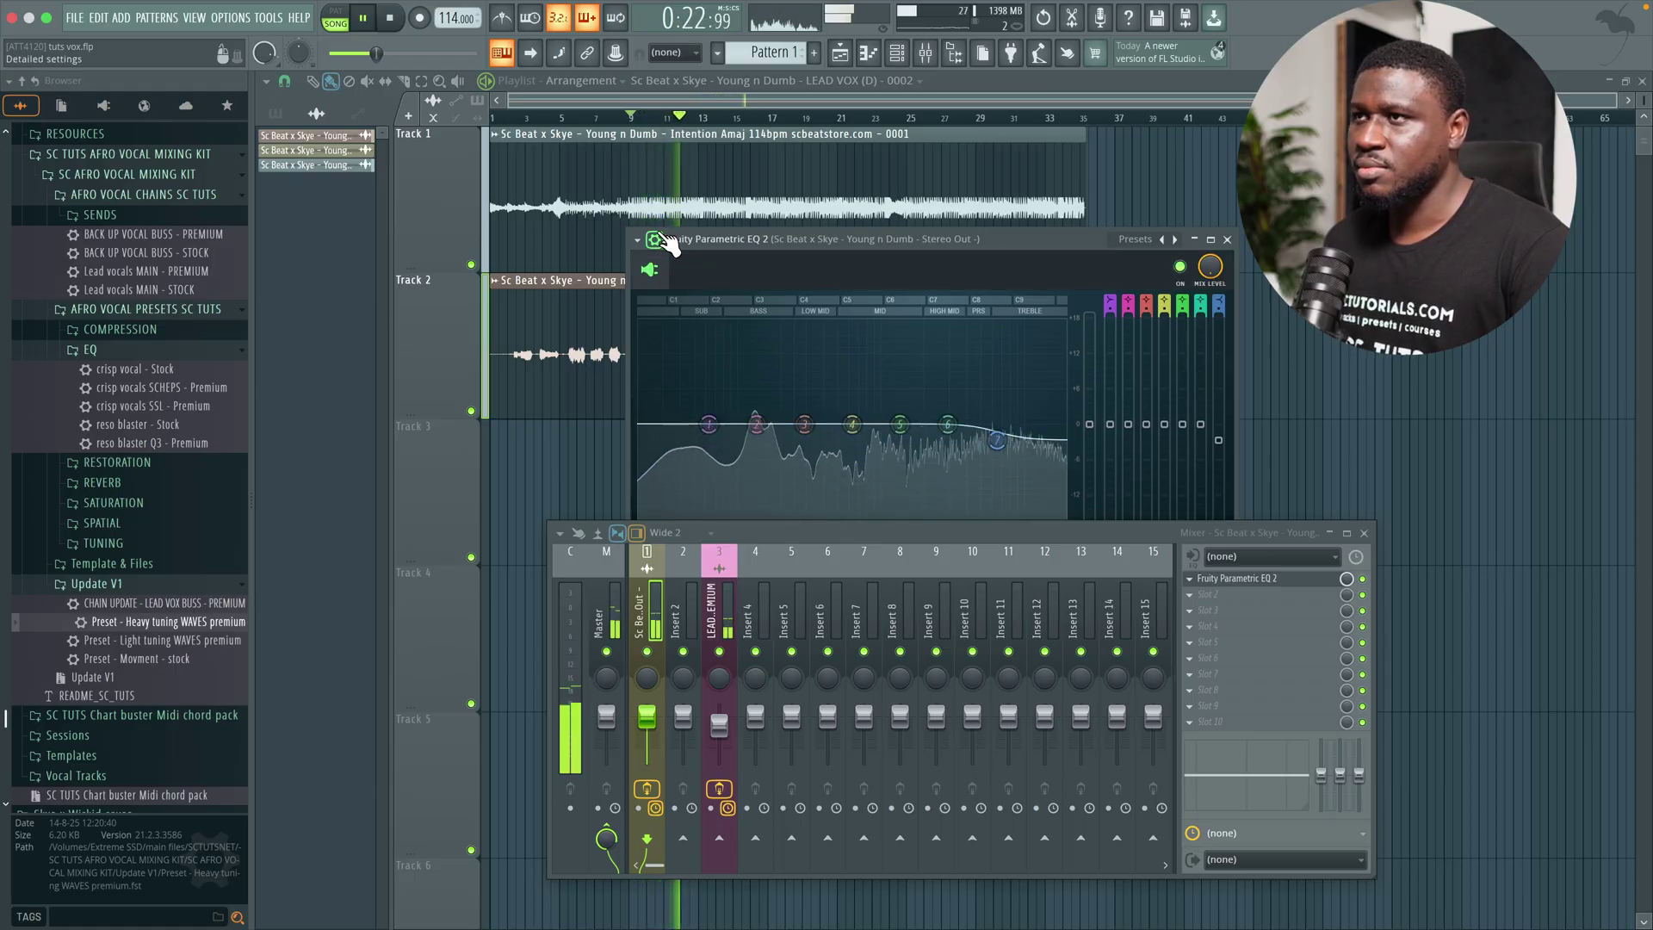
{"action": "left_click", "coordinate": [1181, 267]}
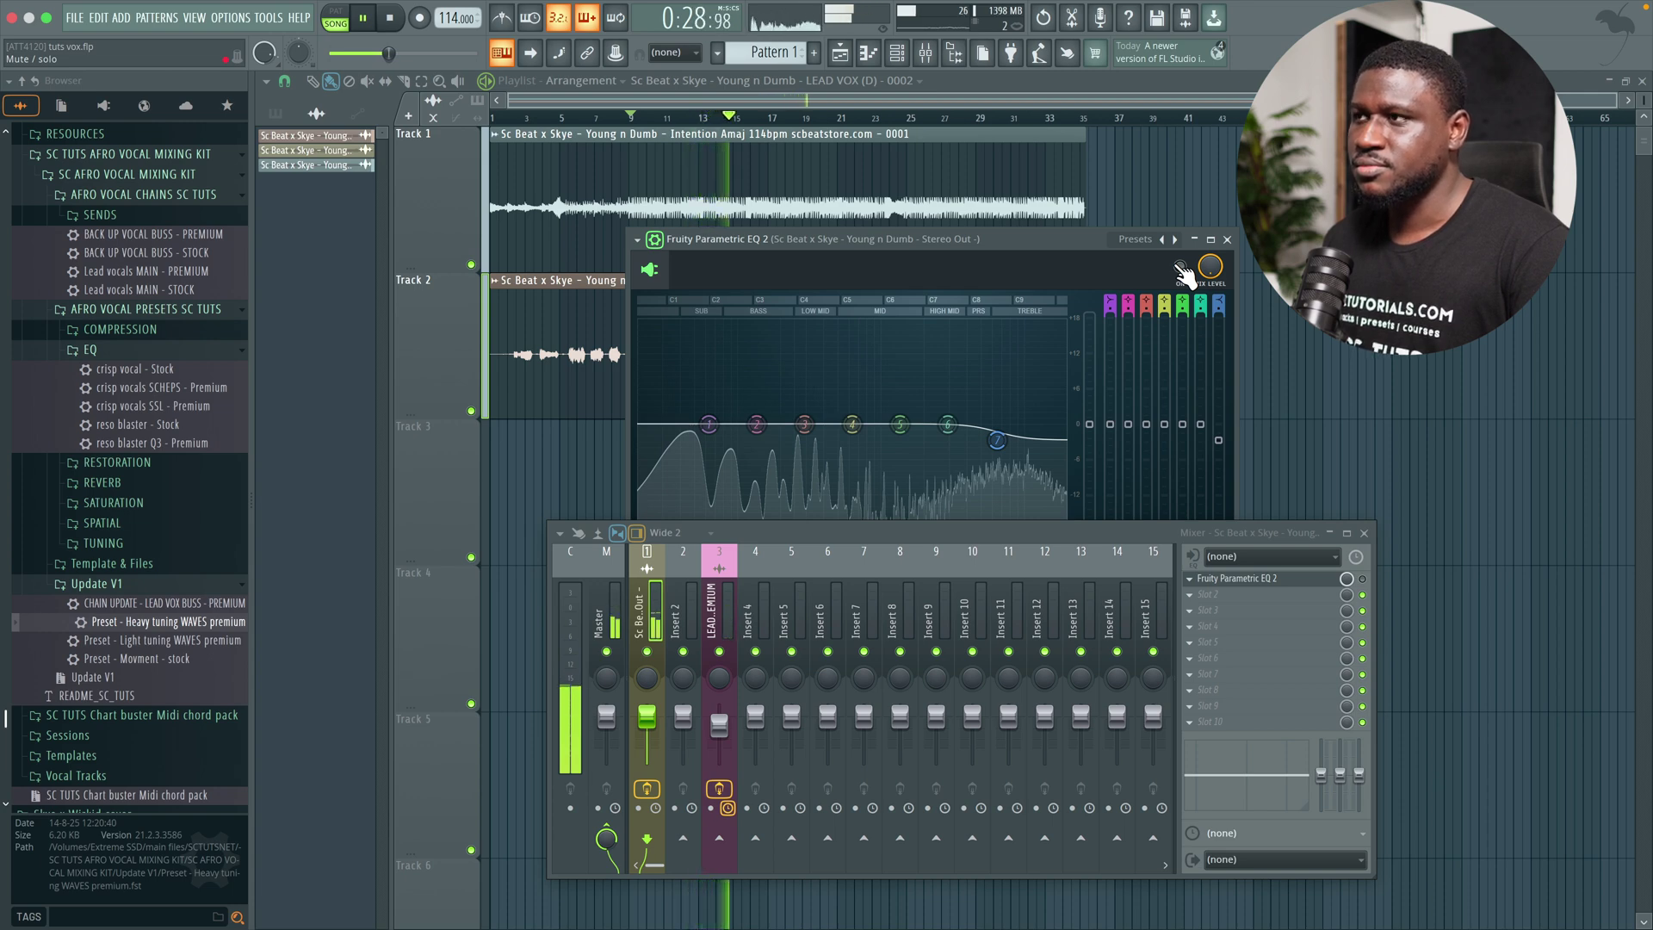
{"action": "left_click", "coordinate": [1180, 267]}
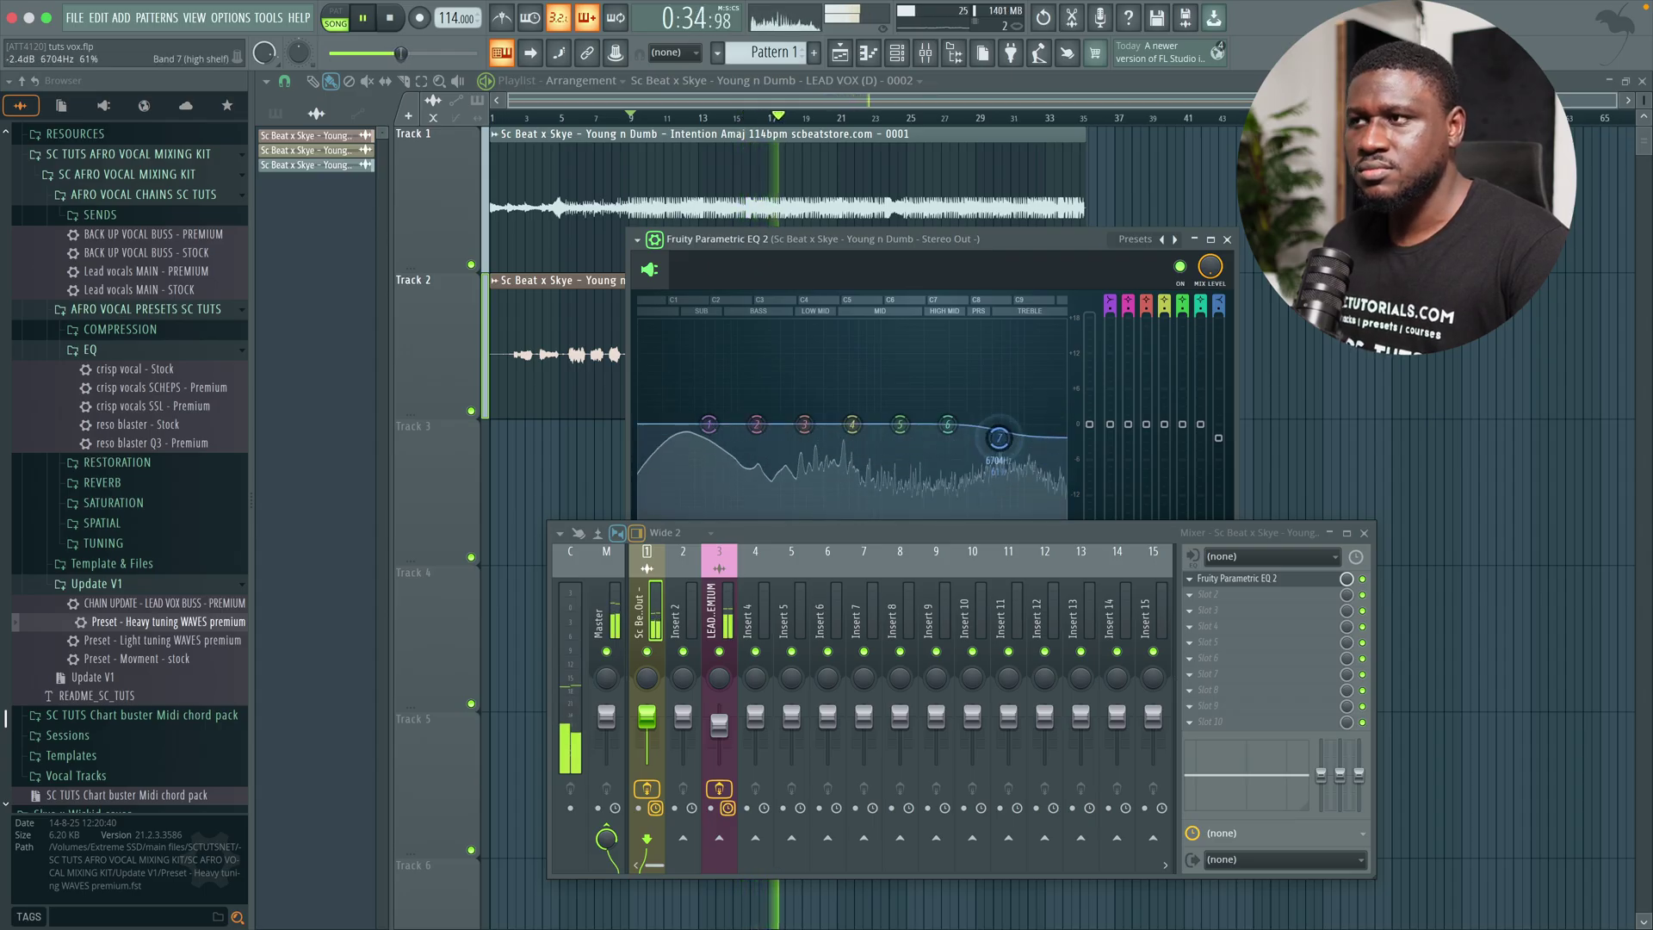
- Dip the beat's mids near 1.4 kHz and lower band 3 slightly near 307 Hz
{"action": "key", "text": "space"}
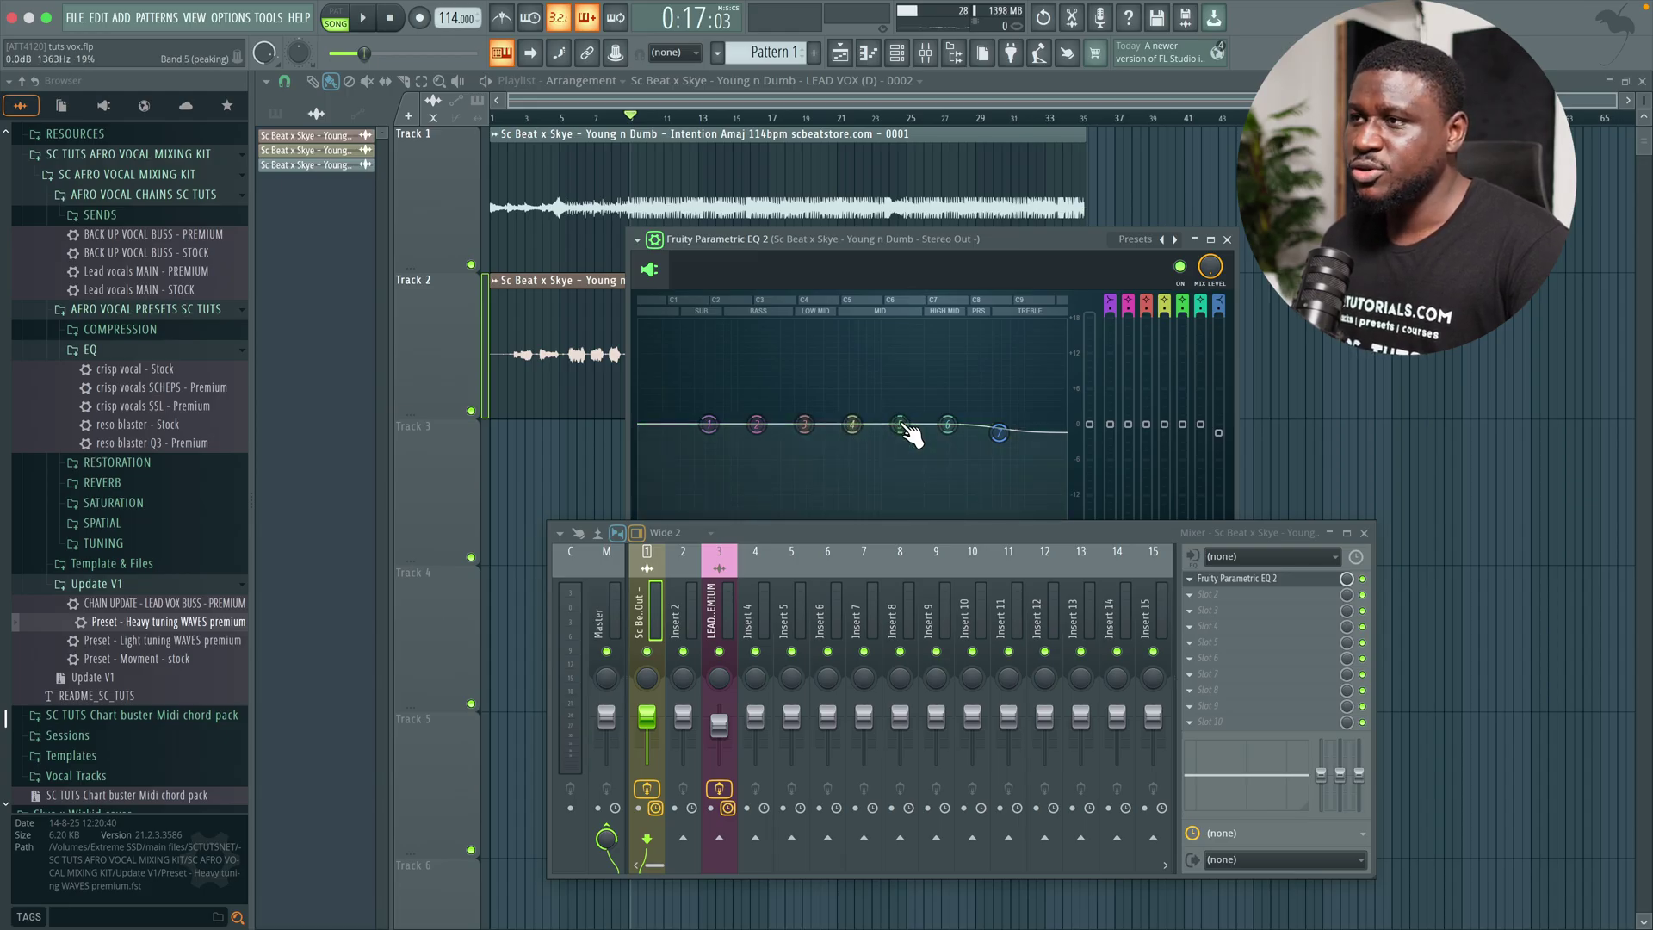
{"action": "left_click_drag", "start_coordinate": [905, 427], "coordinate": [901, 444]}
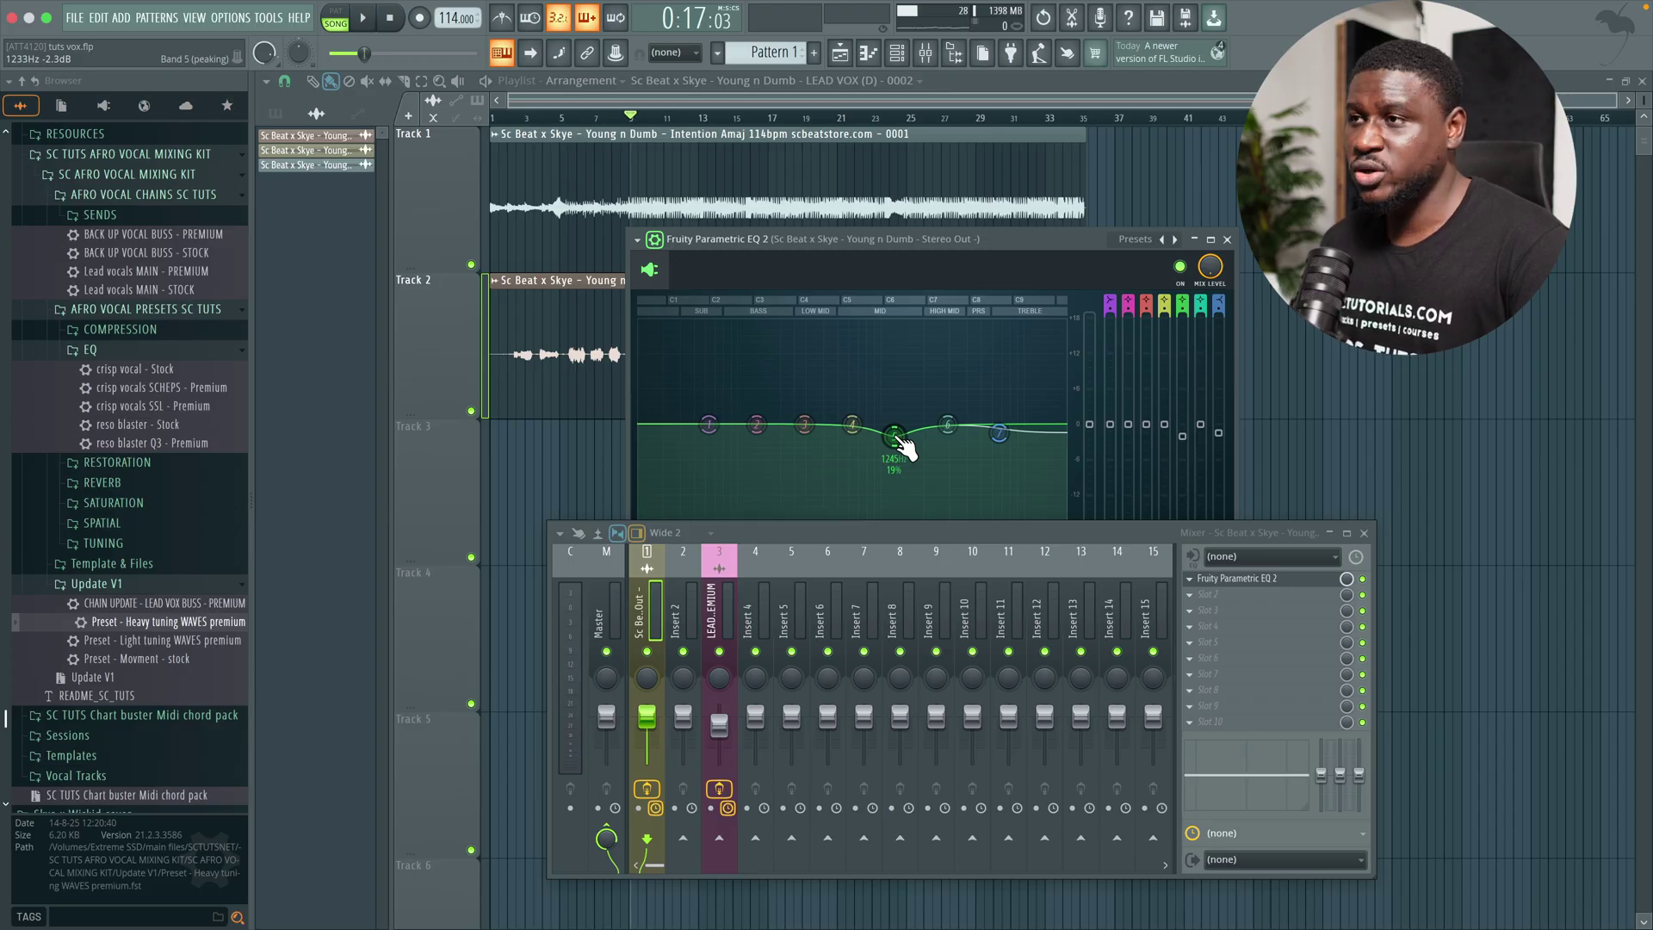
{"action": "key", "text": "space"}
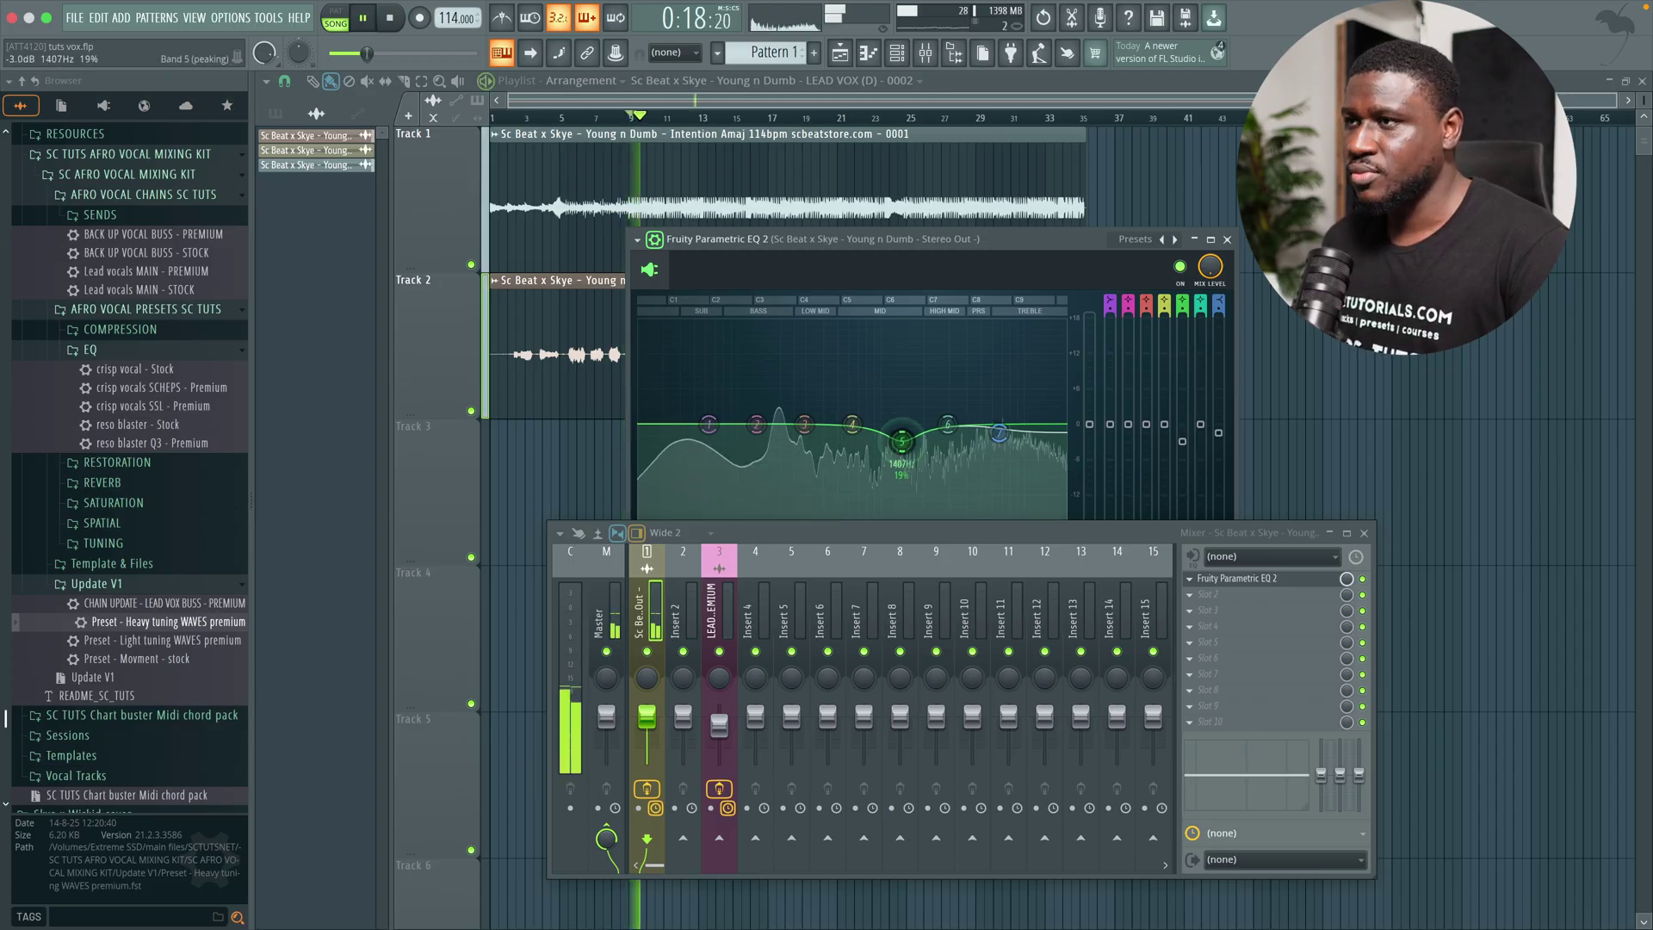
{"action": "left_click_drag", "start_coordinate": [897, 437], "coordinate": [903, 437]}
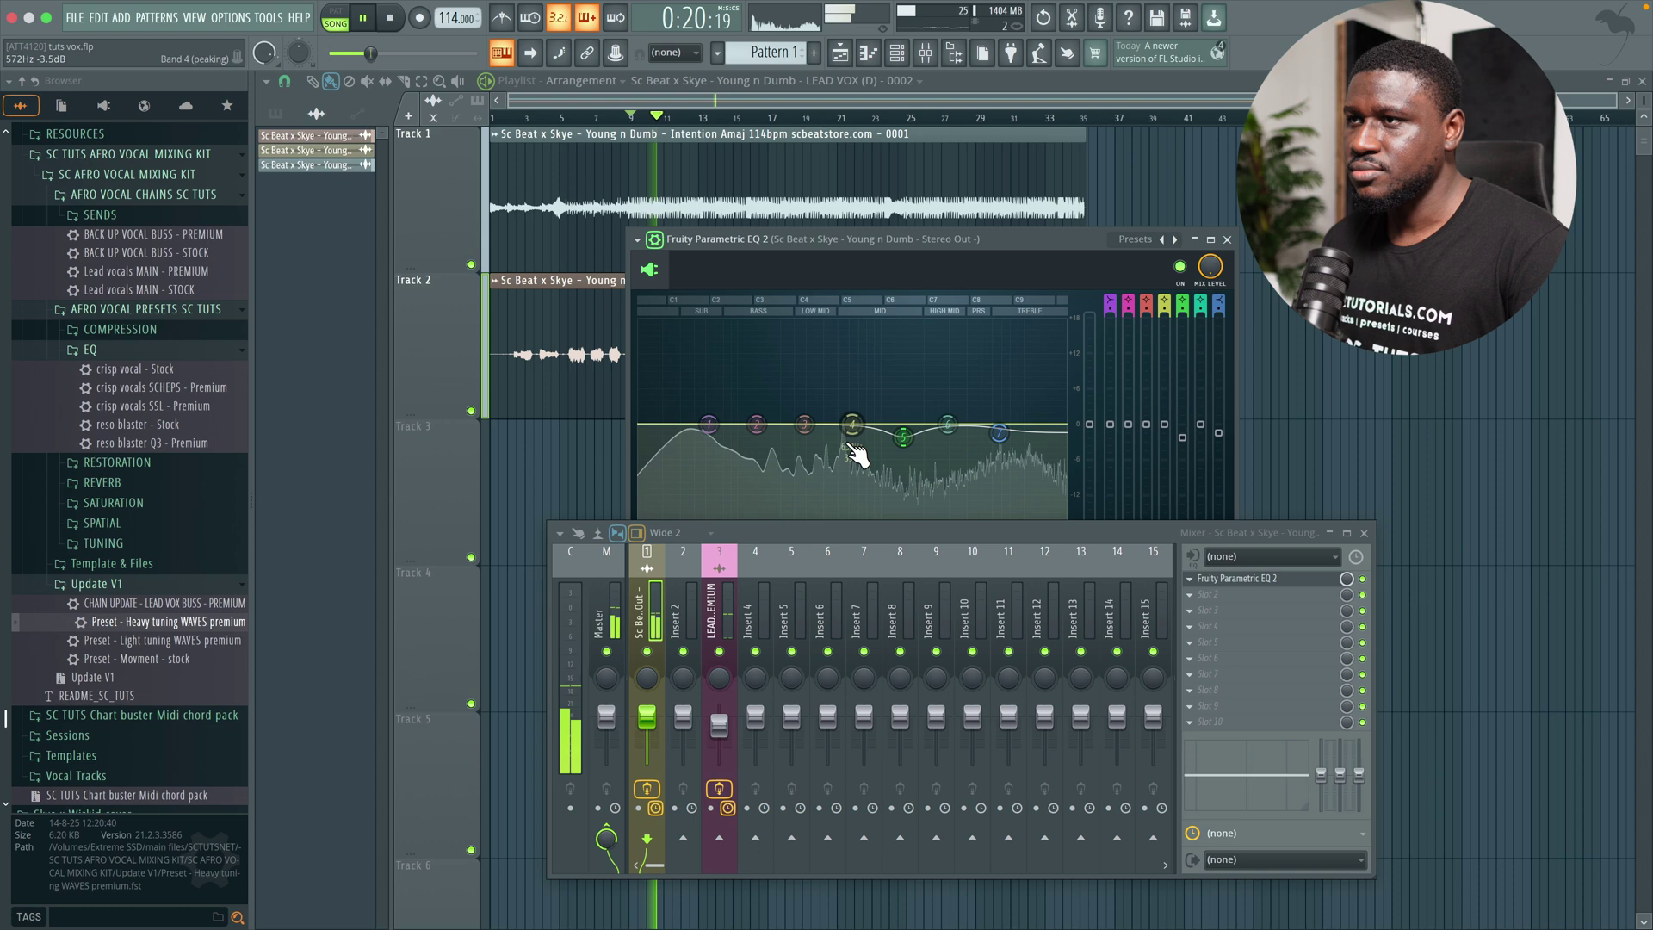
{"action": "left_click_drag", "start_coordinate": [804, 423], "coordinate": [854, 437]}
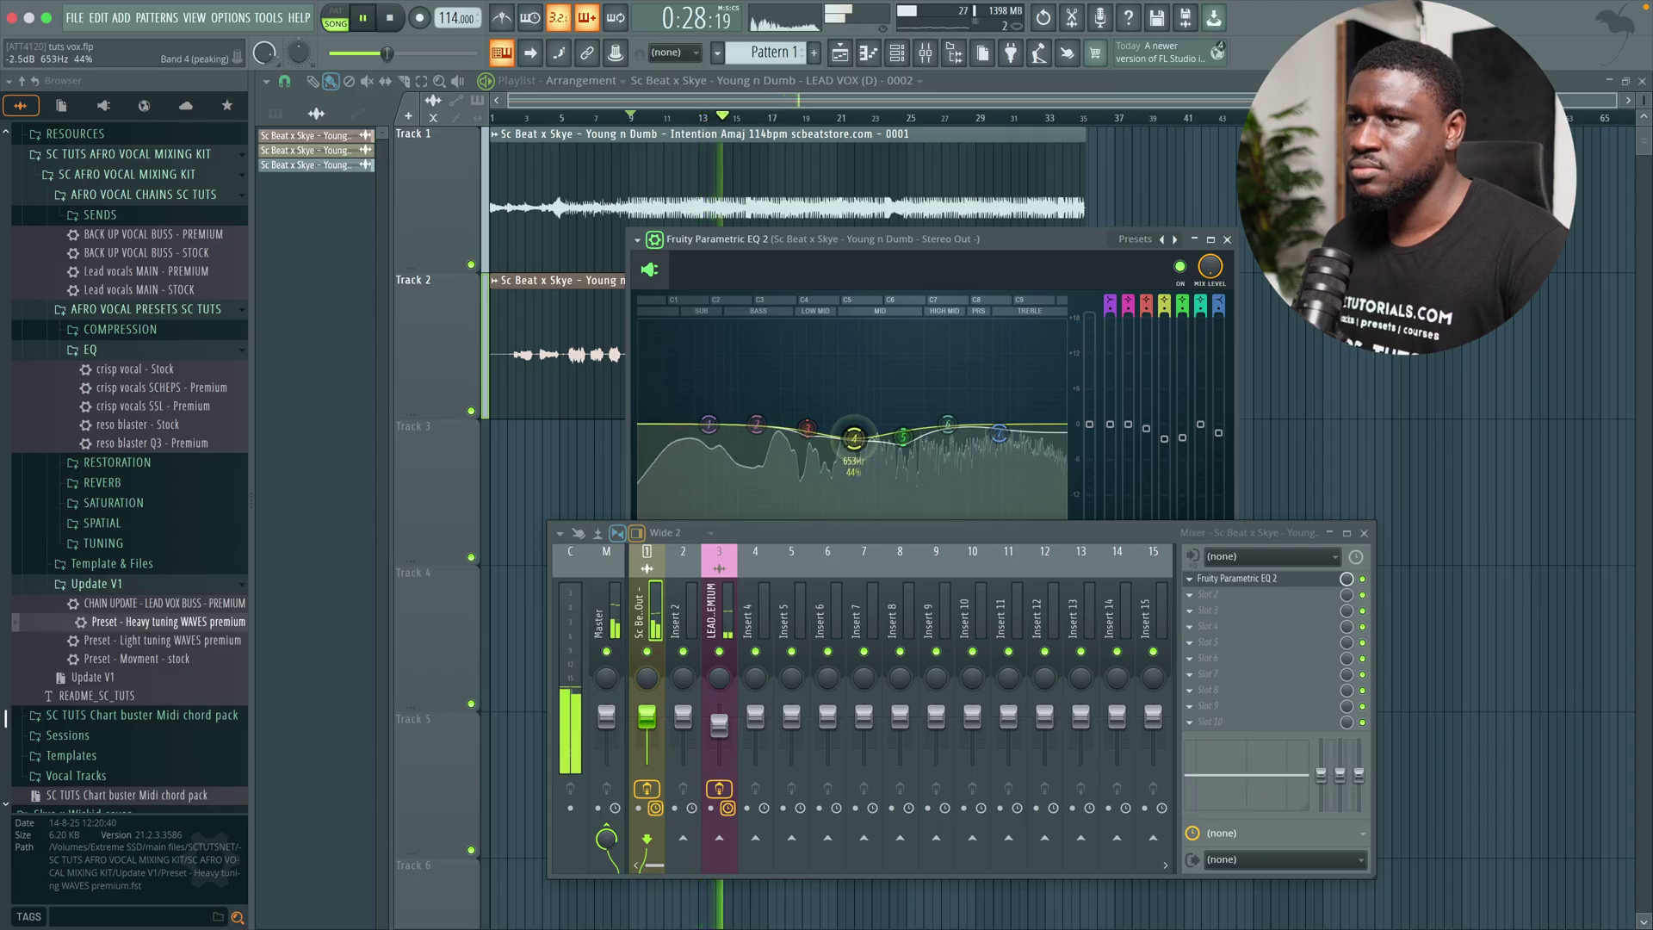
- Lower the LEAD VOX BUSS fader slightly and re-enable the carving EQ on the beat's output bus
{"action": "left_click", "coordinate": [725, 599]}
{"action": "left_click_drag", "start_coordinate": [719, 726], "coordinate": [719, 729]}
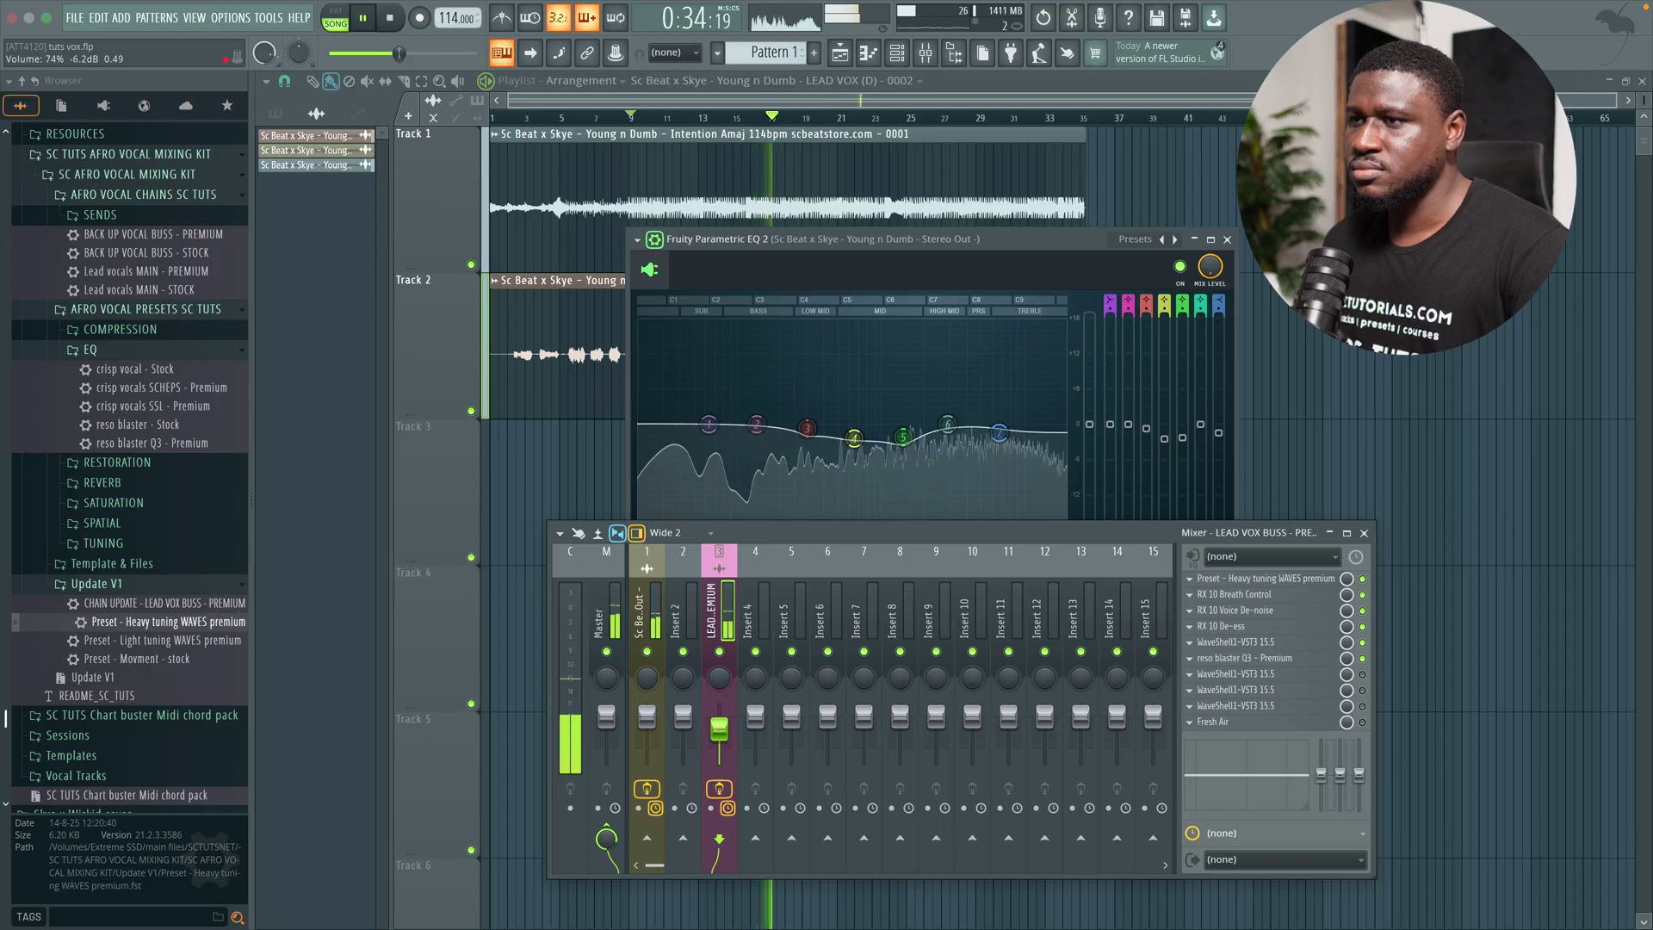
{"action": "scroll", "coordinate": [718, 722], "scroll_direction": "down", "scroll_amount": 4}
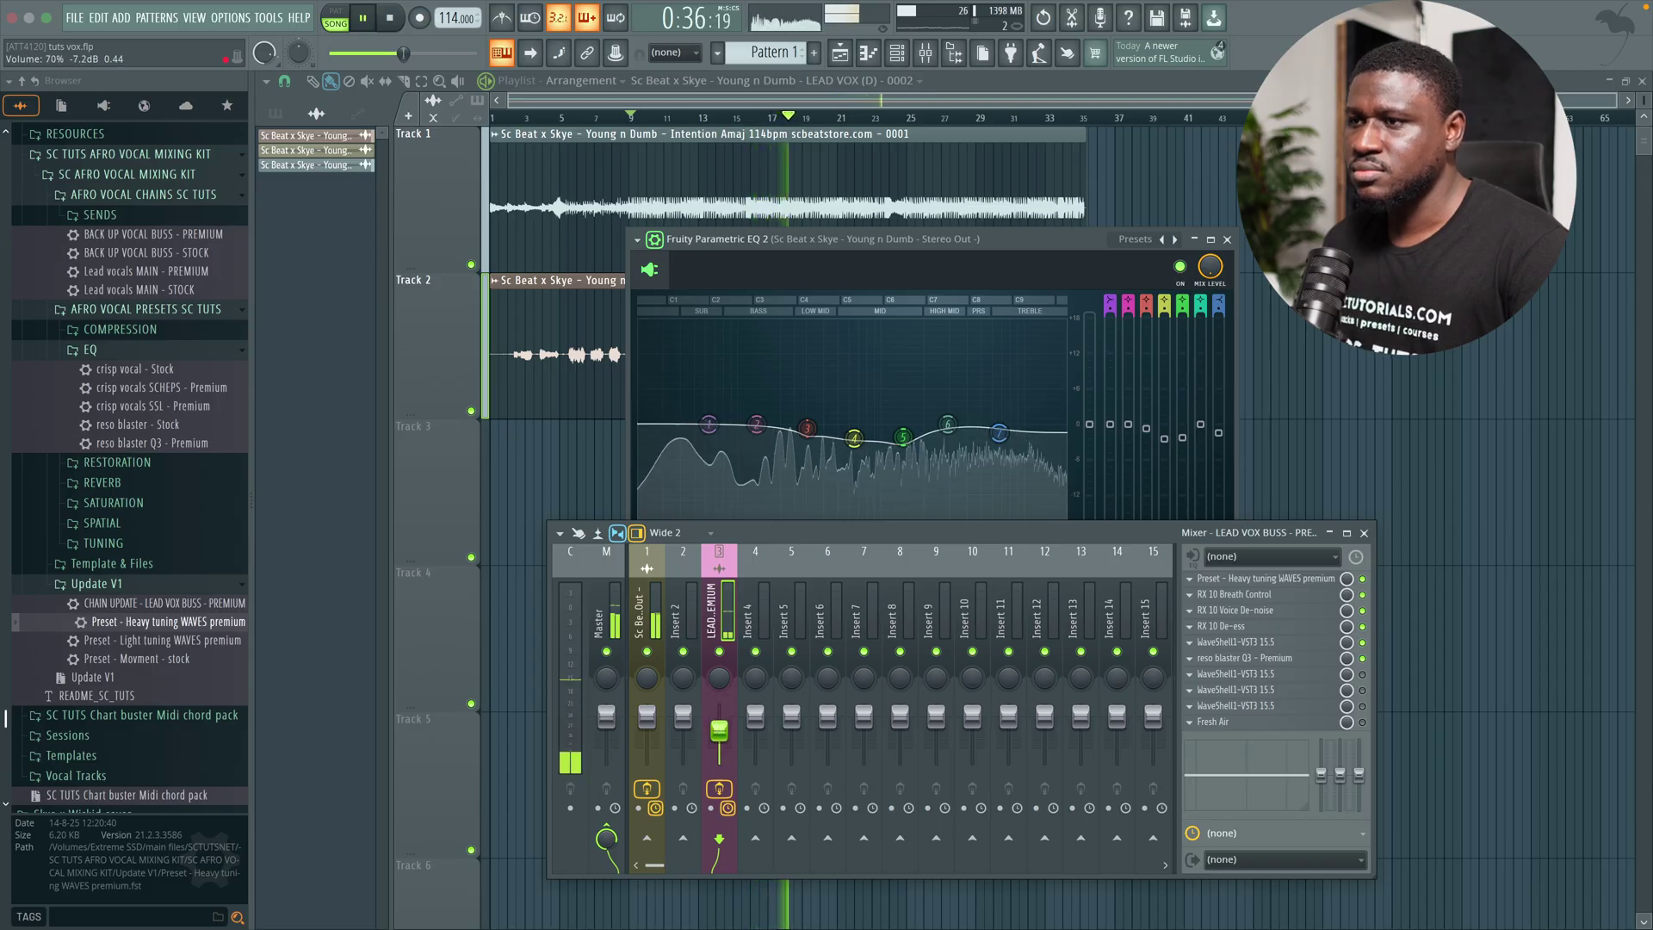
{"action": "scroll", "coordinate": [717, 722], "scroll_direction": "up", "scroll_amount": 3}
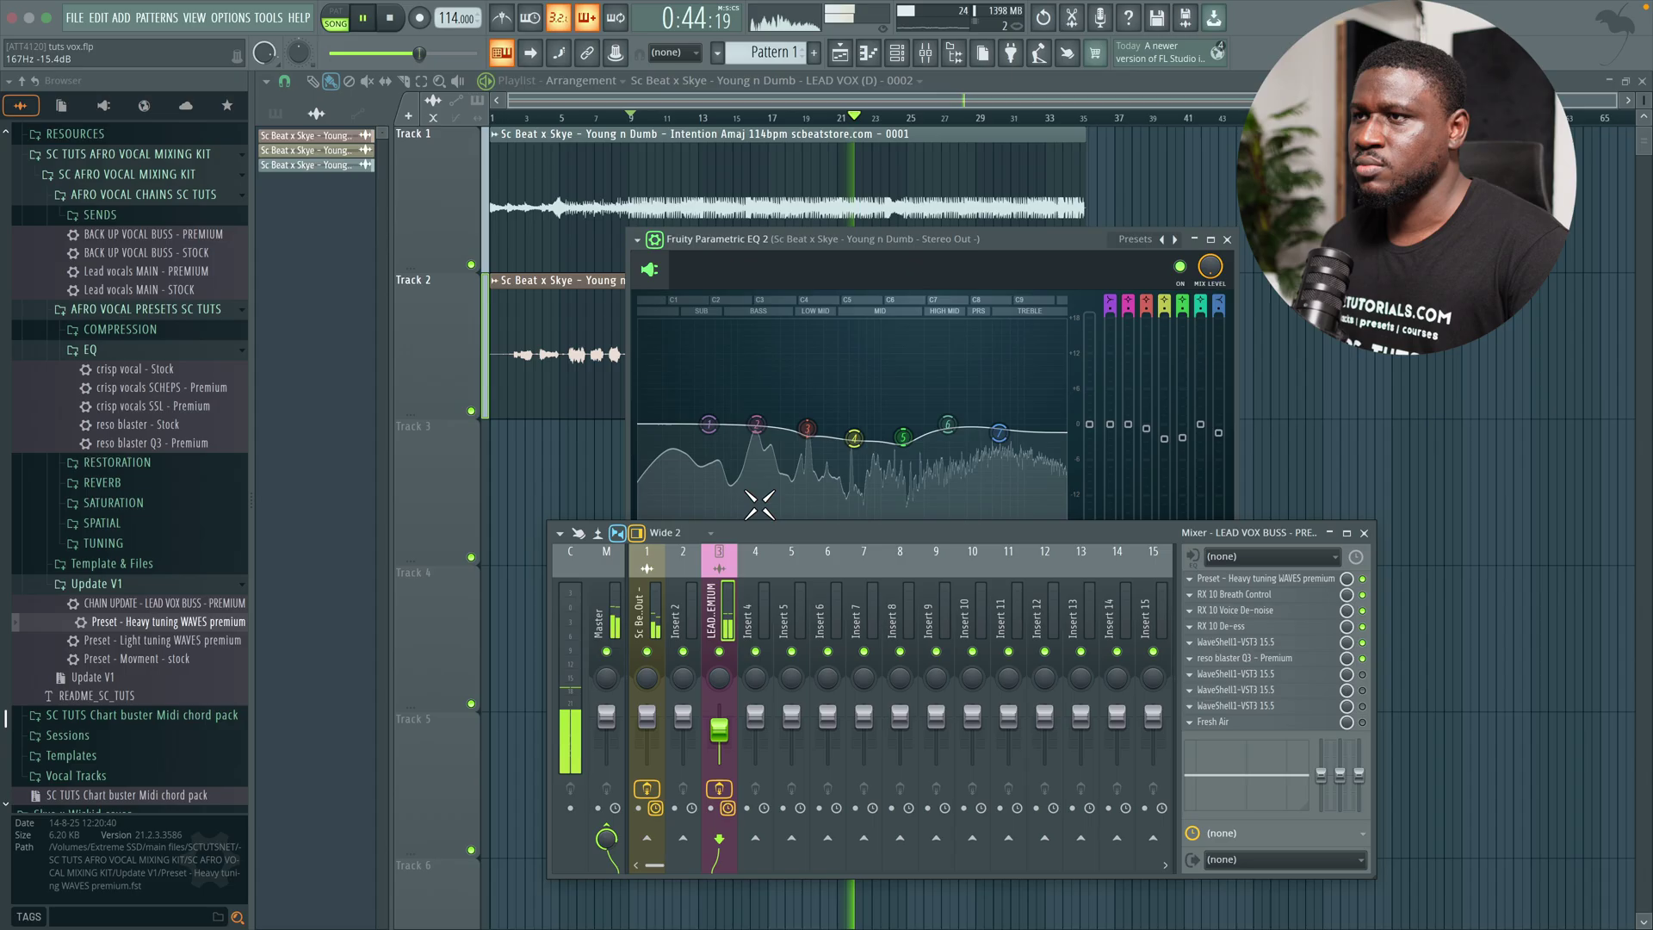
{"action": "left_click", "coordinate": [644, 597]}
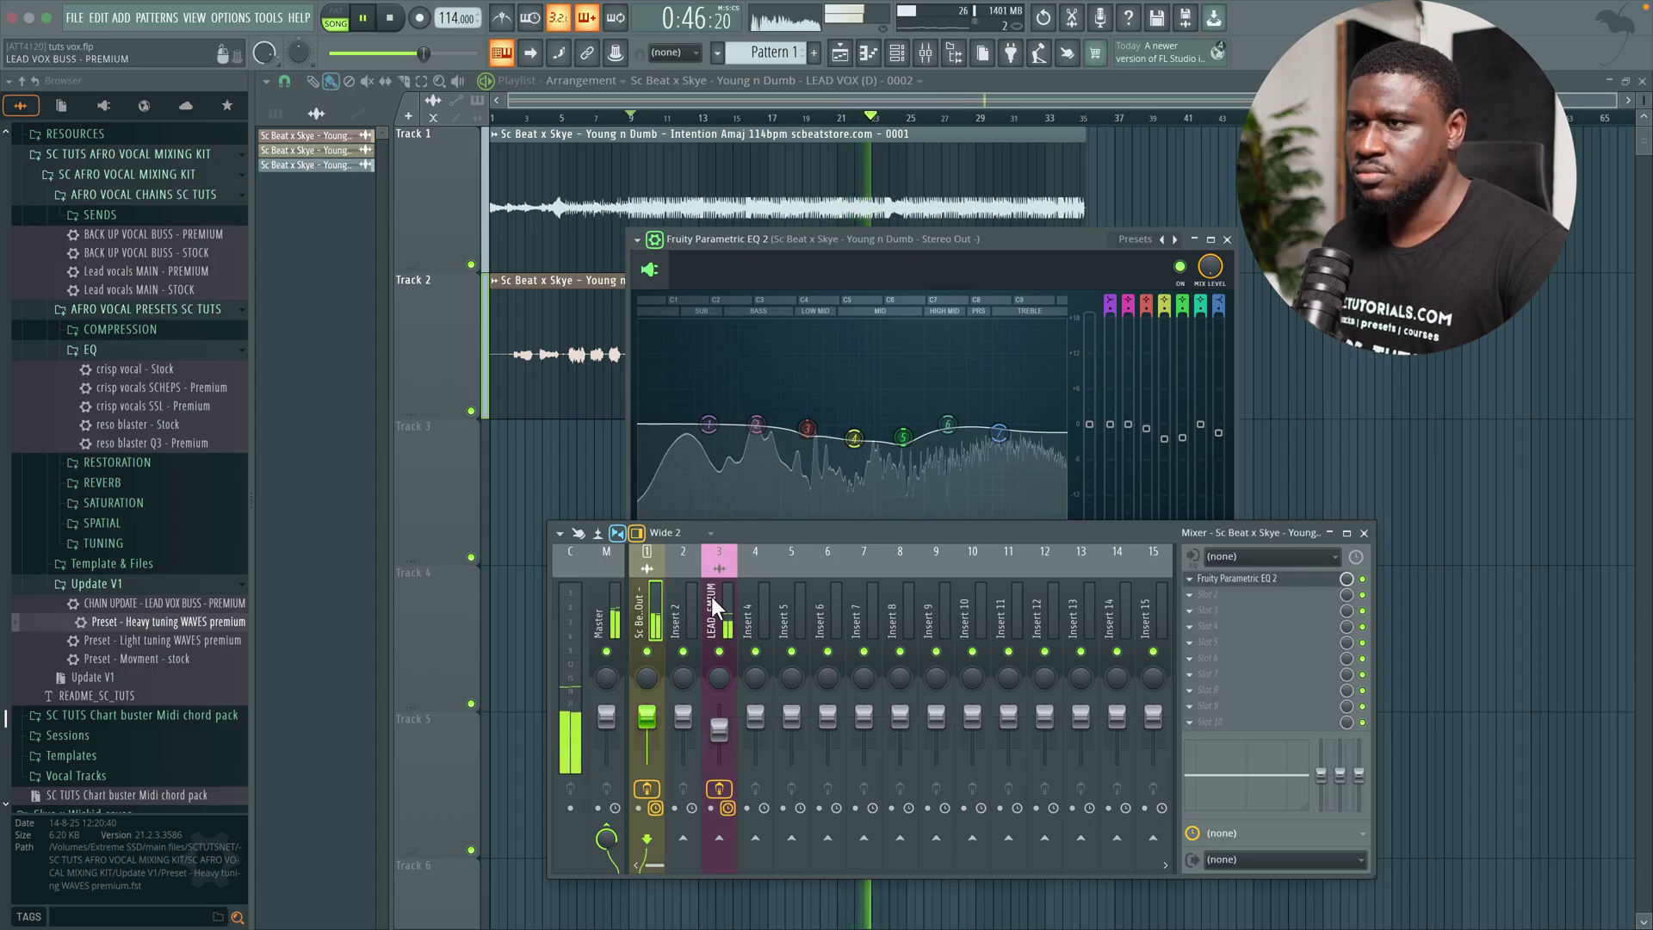
{"action": "key", "text": "space"}
{"action": "key", "text": "space"}
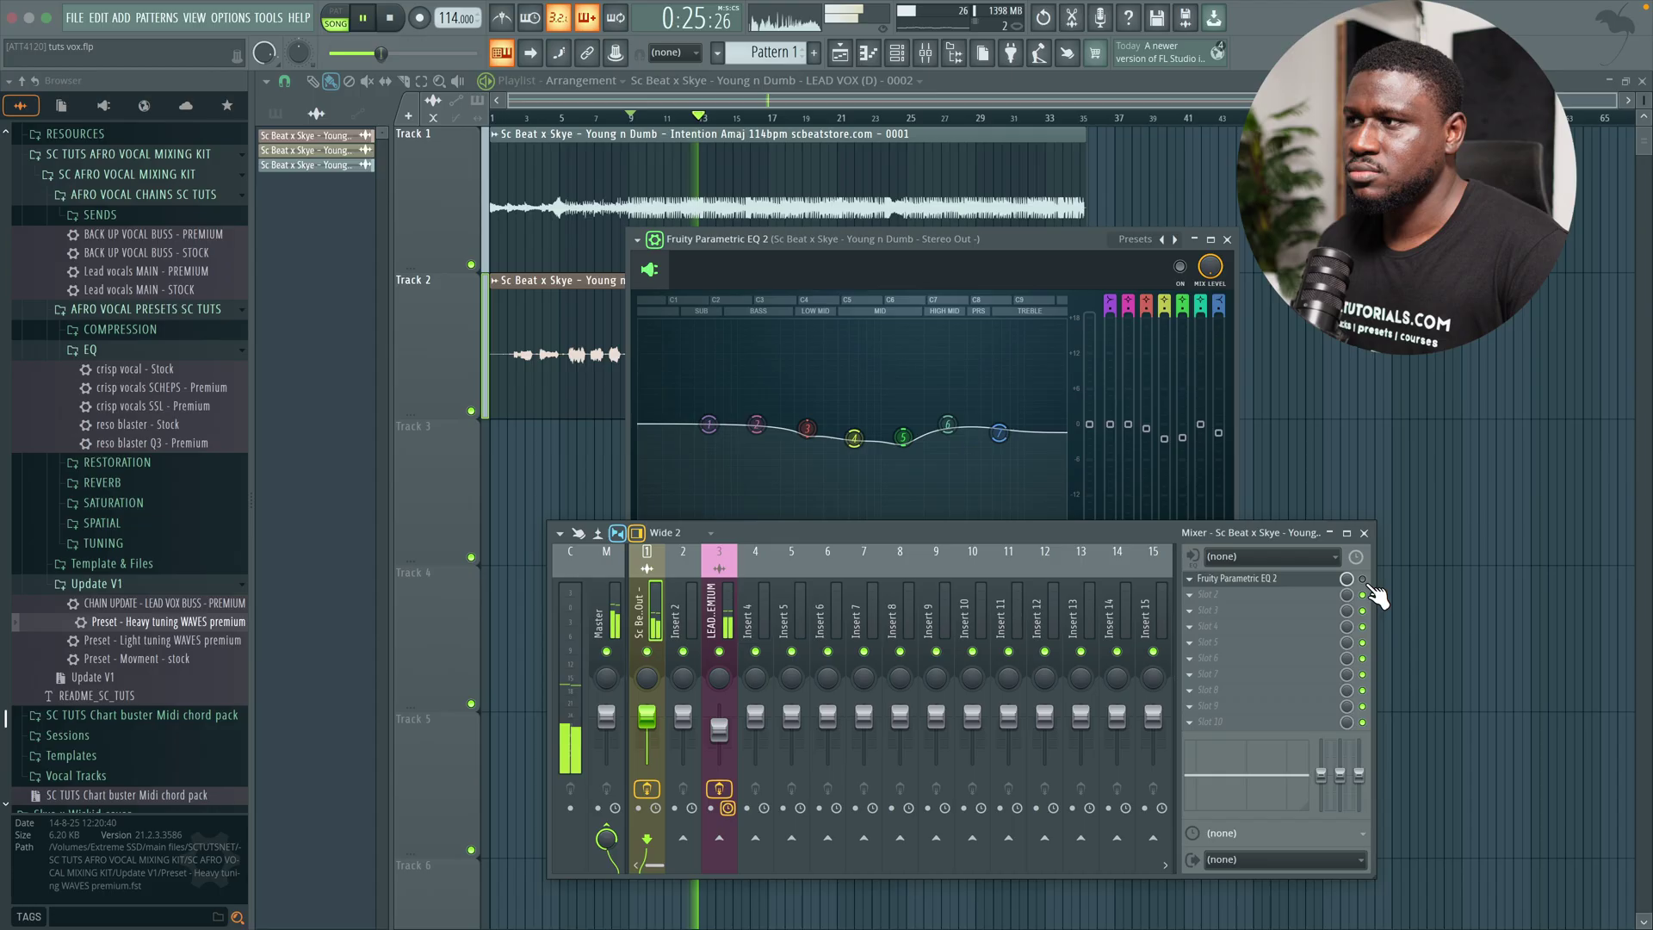
{"action": "left_click", "coordinate": [1363, 578]}
{"action": "key", "text": "space"}
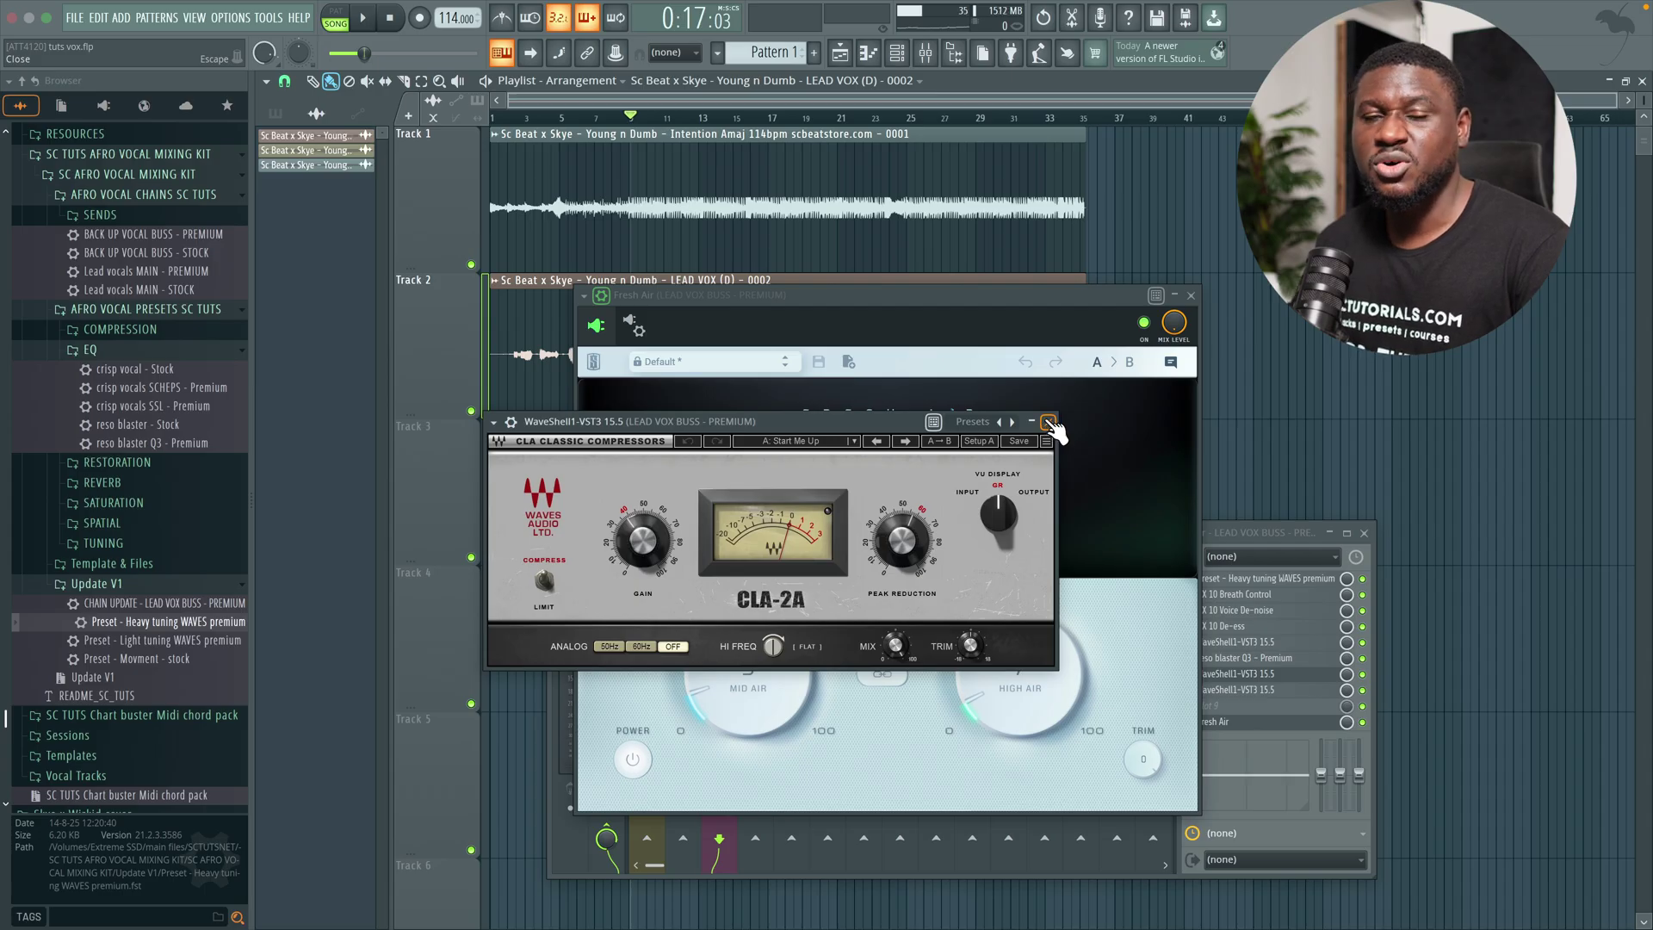
- Close CLA-2A, move Fresh Air lower, and reset Mid Air and High Air from 9 and 7 to 0
{"action": "left_click", "coordinate": [1048, 422]}
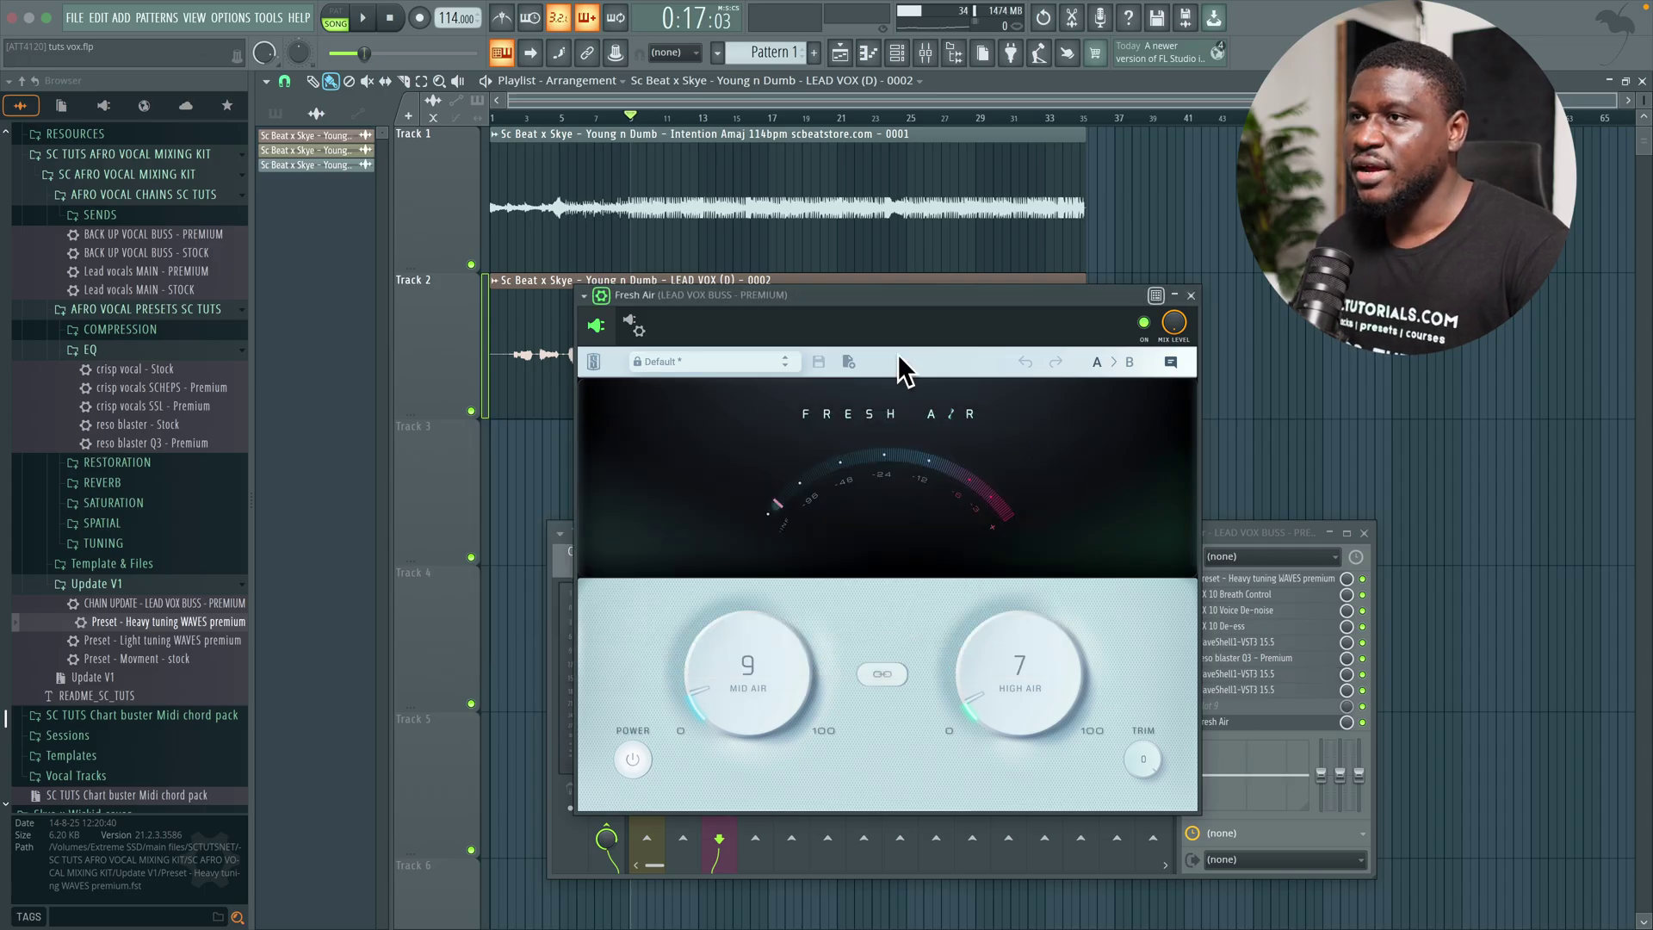
{"action": "left_click_drag", "start_coordinate": [808, 298], "coordinate": [798, 339]}
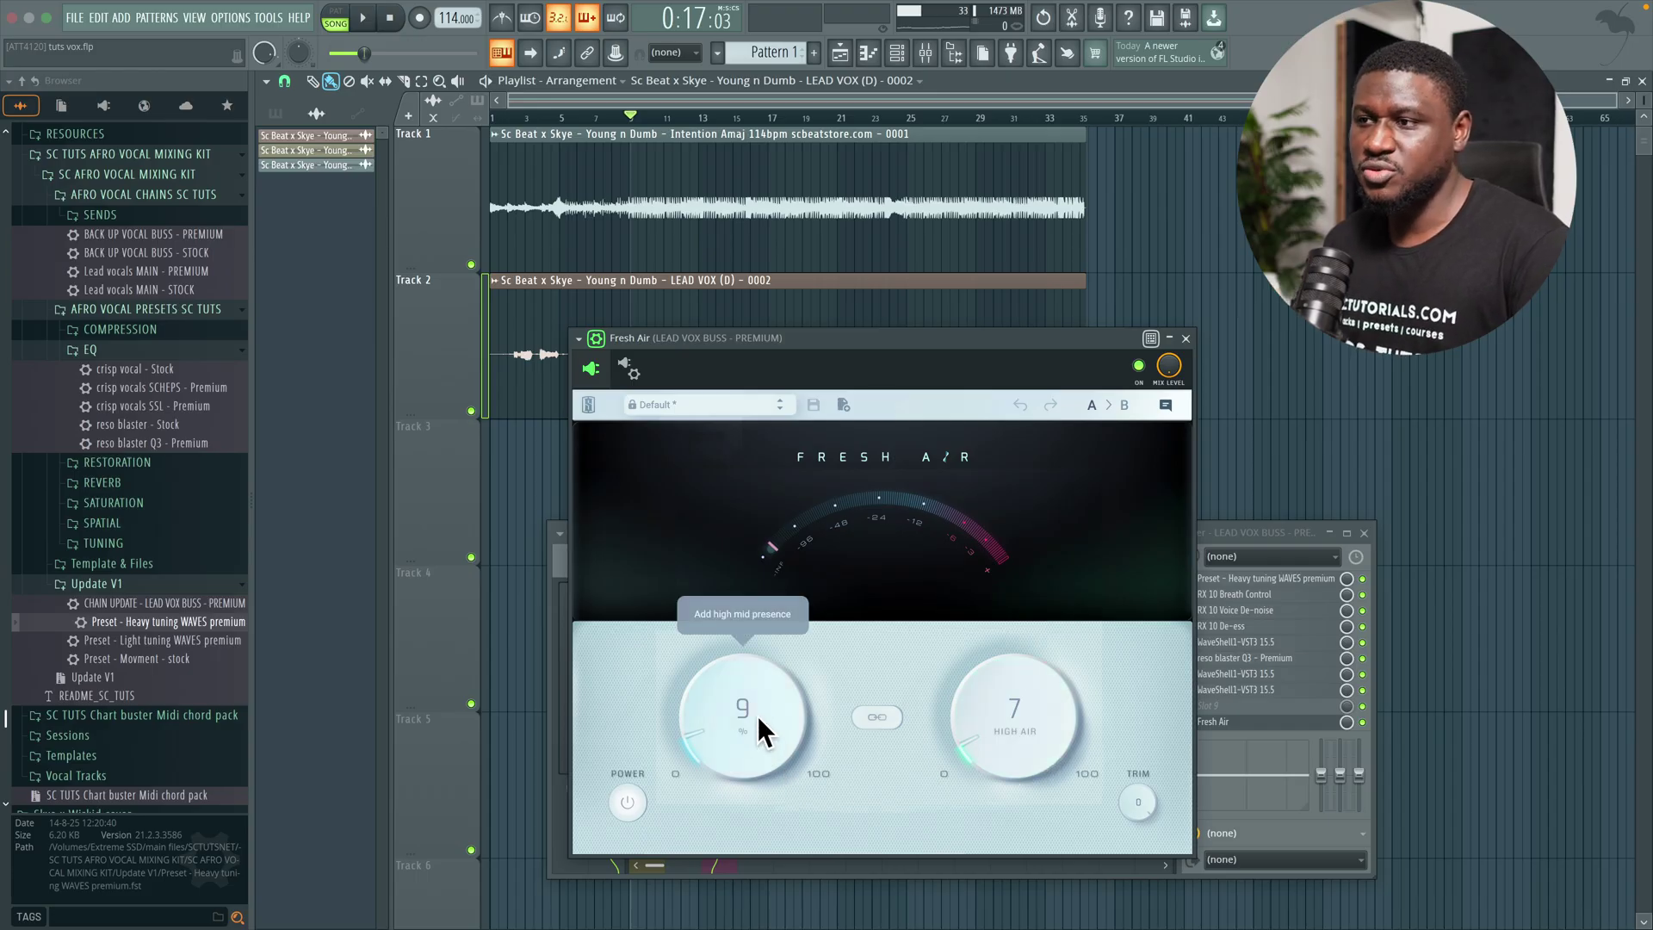
{"action": "double_click", "coordinate": [739, 729]}
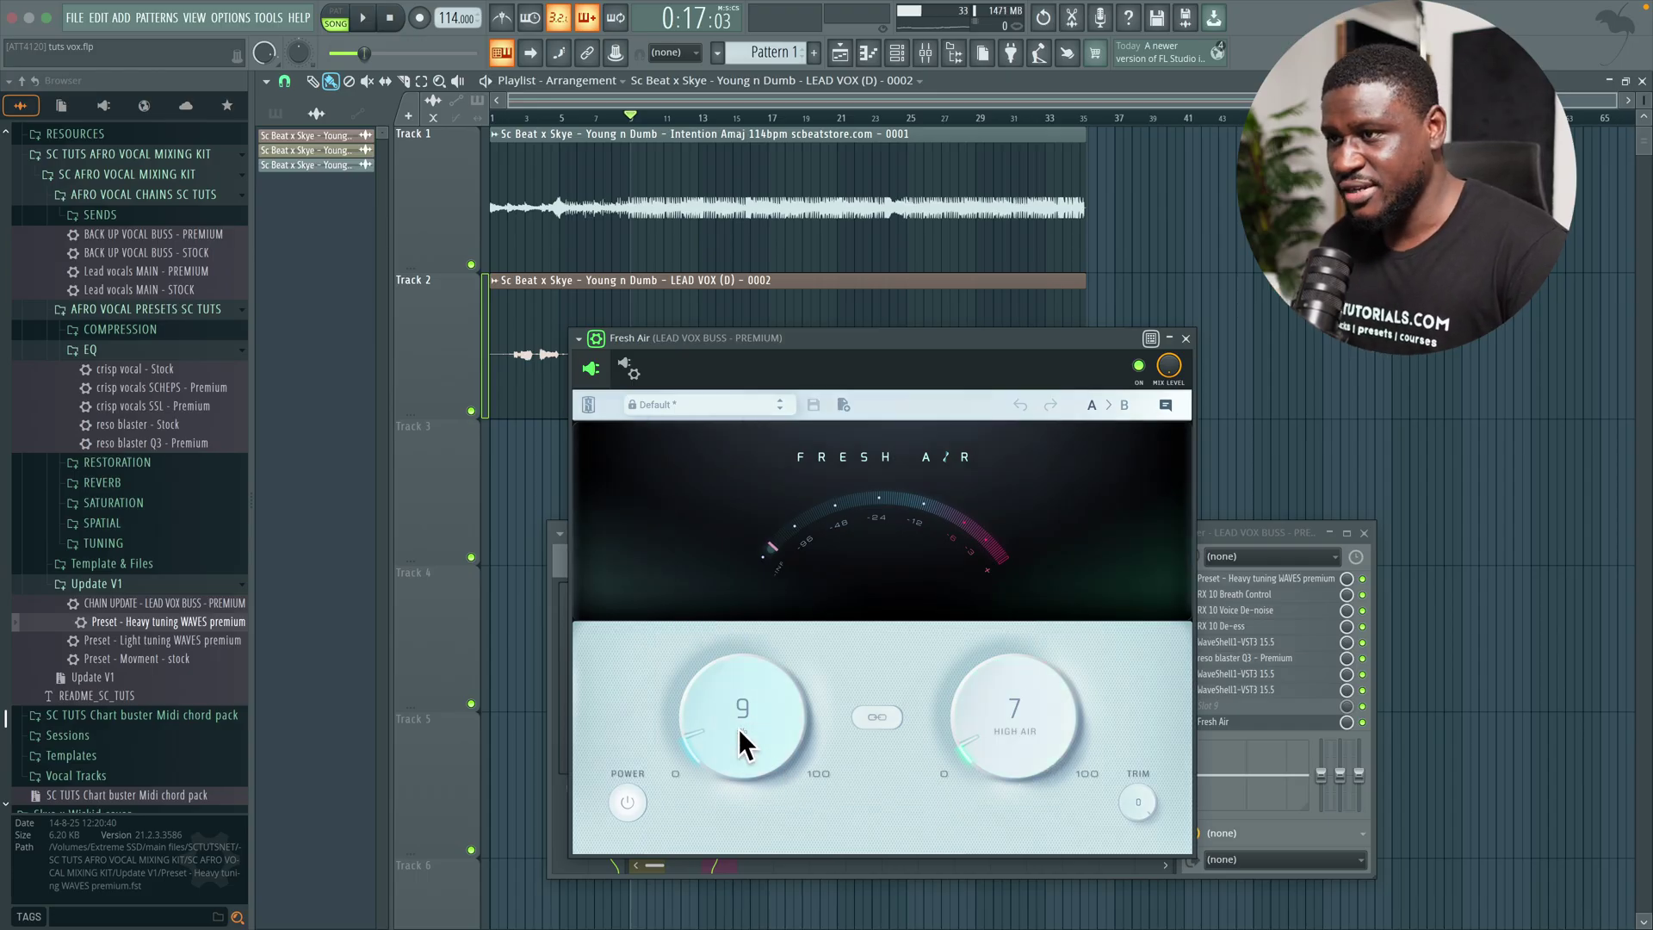
{"action": "double_click", "coordinate": [953, 736]}
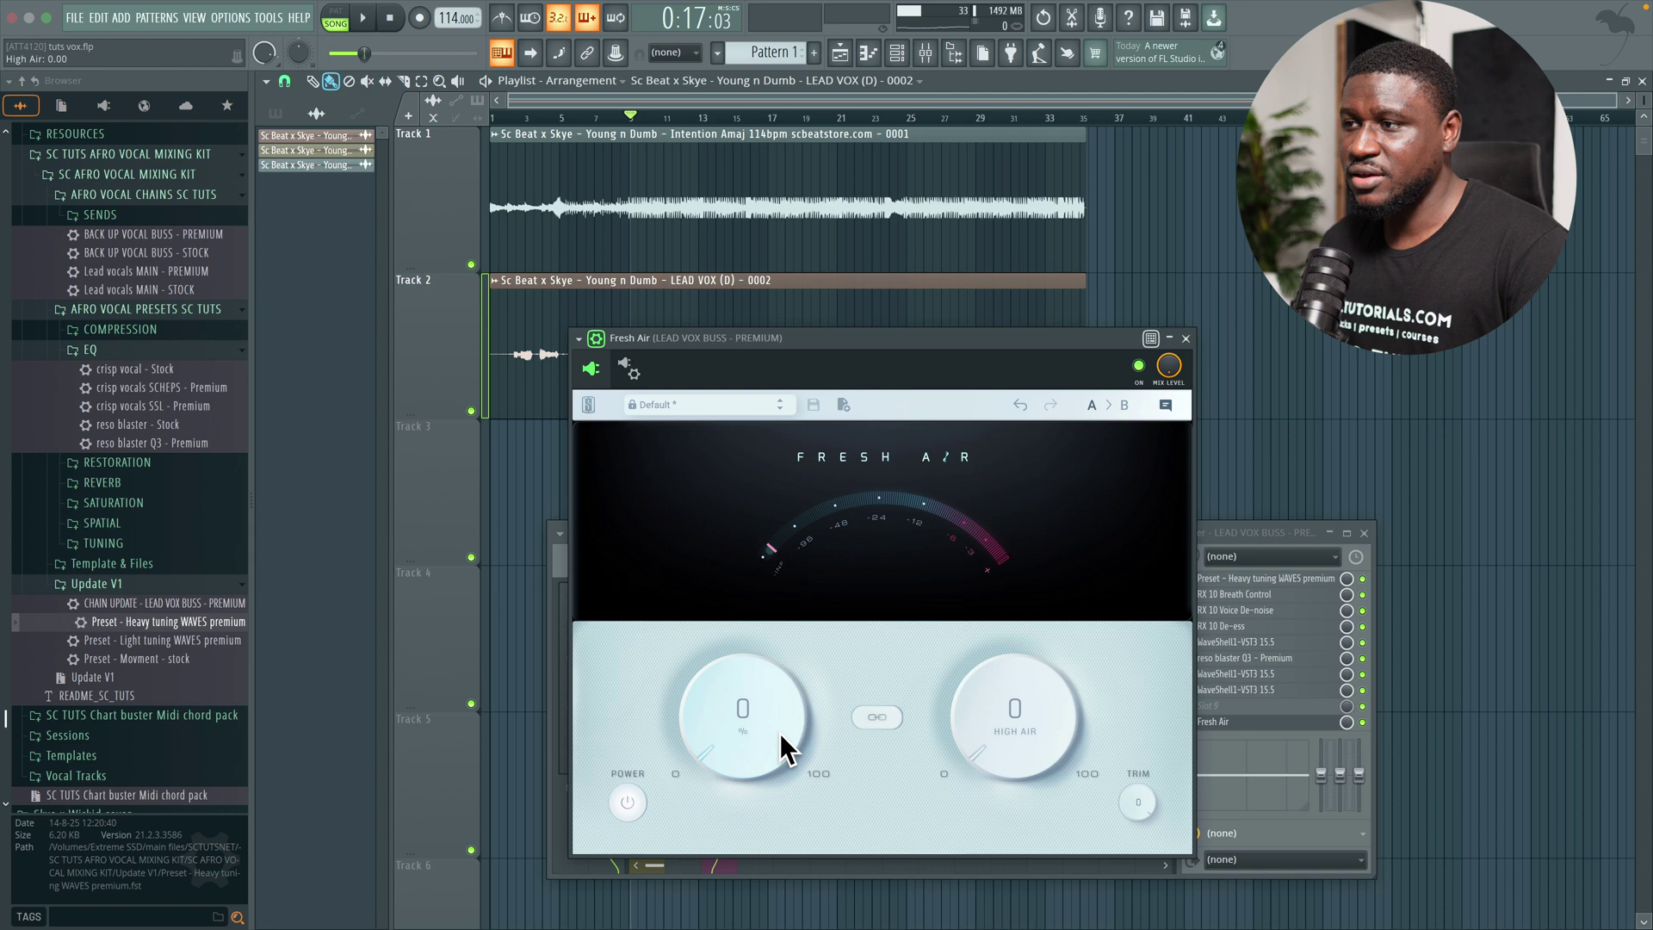
{"action": "key", "text": "space"}
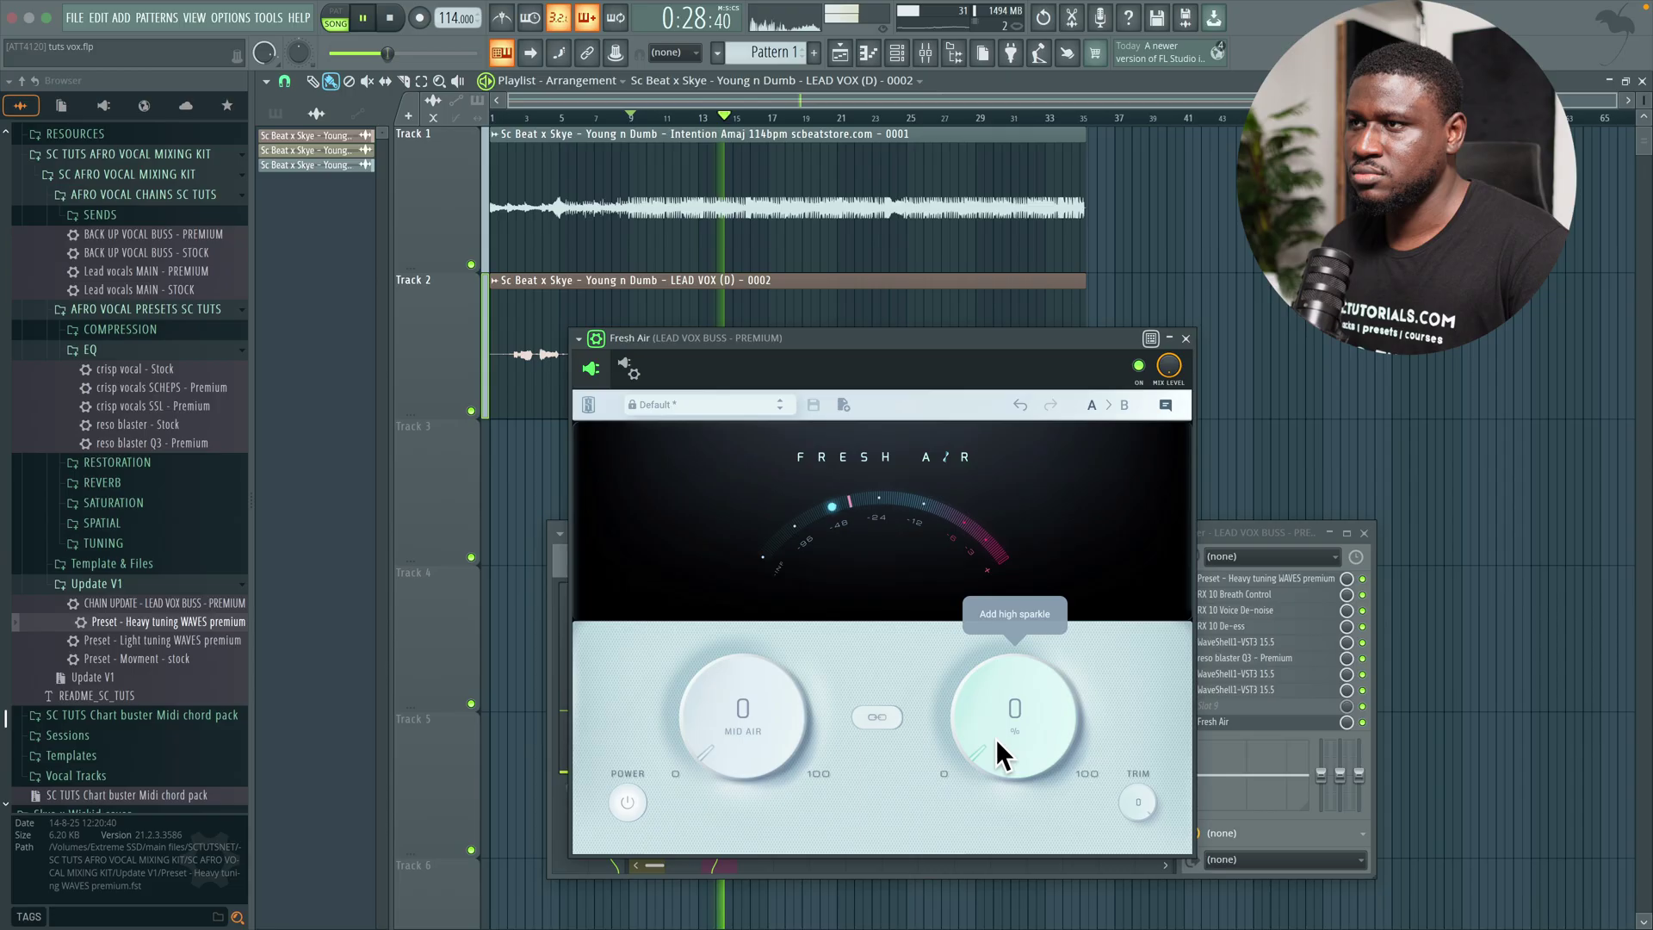
- Raise Fresh Air's Mid Air for vocal presence and A/B the plugin during playback
{"action": "key", "text": "space"}
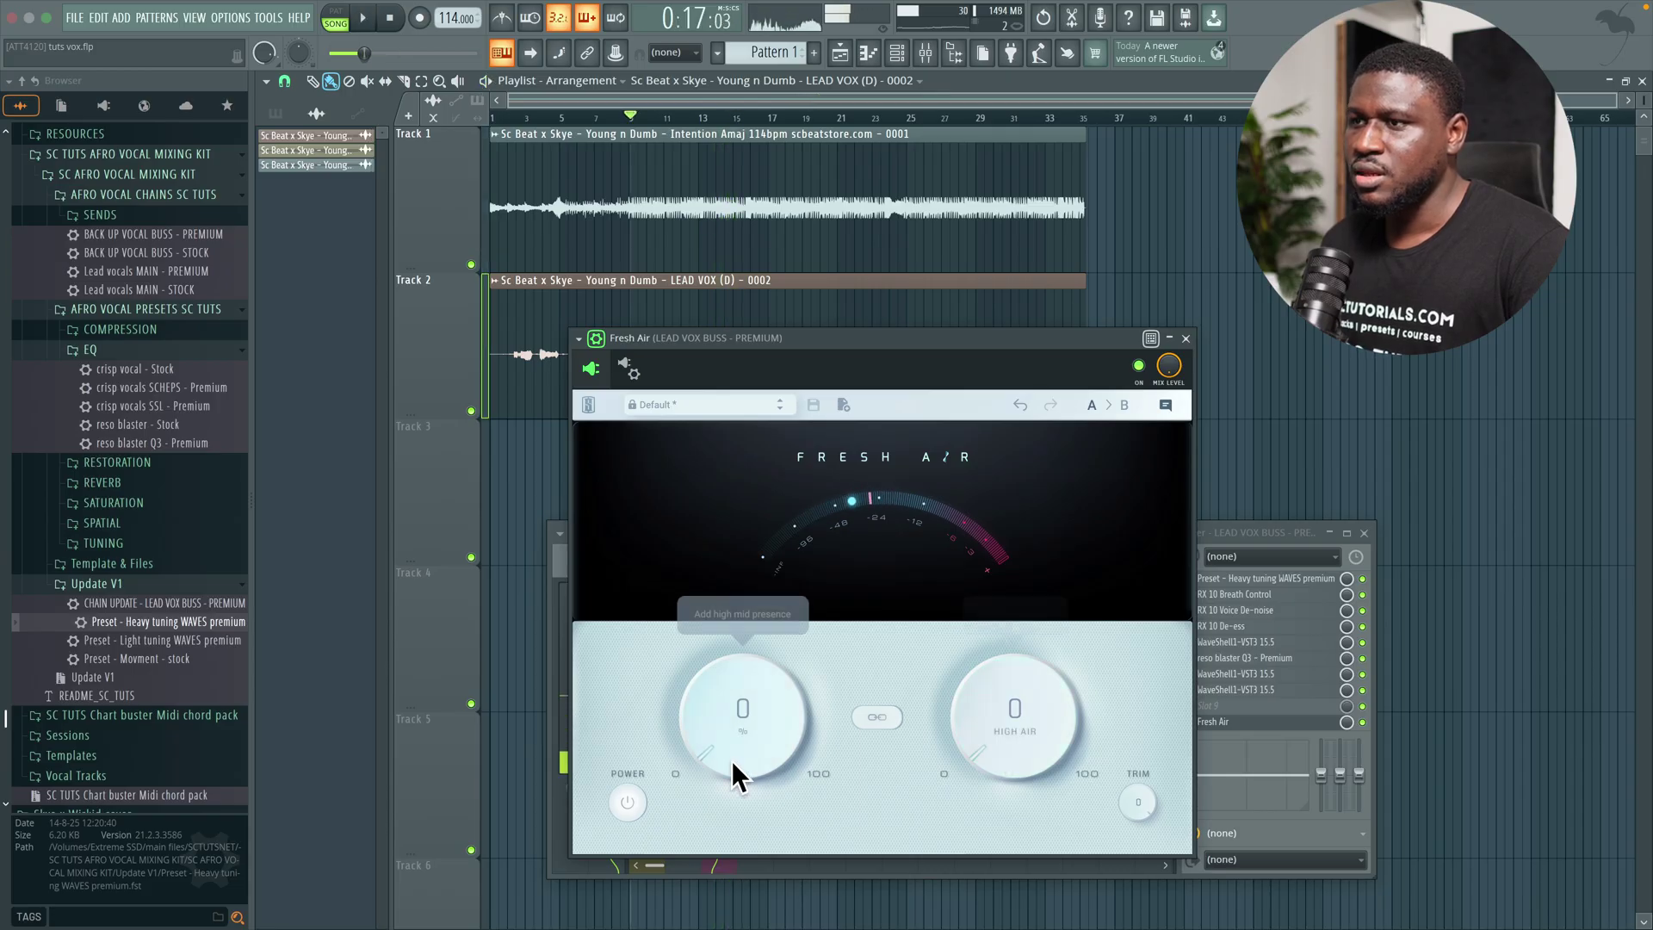
{"action": "left_click_drag", "start_coordinate": [720, 734], "coordinate": [754, 704]}
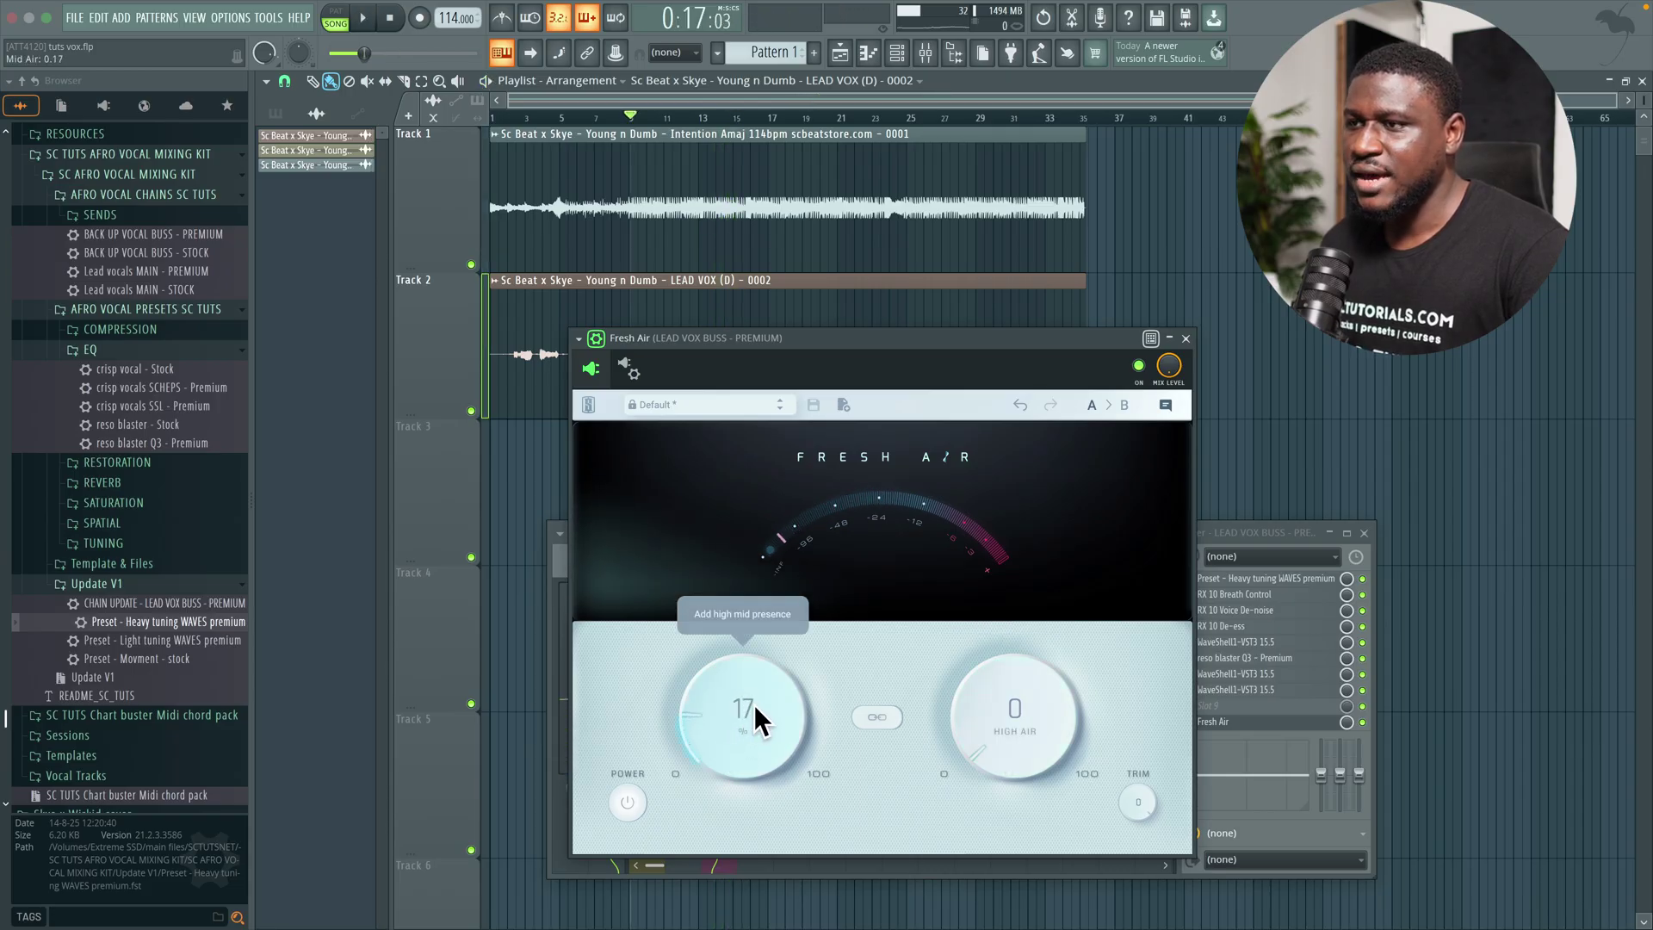
{"action": "key", "text": "space"}
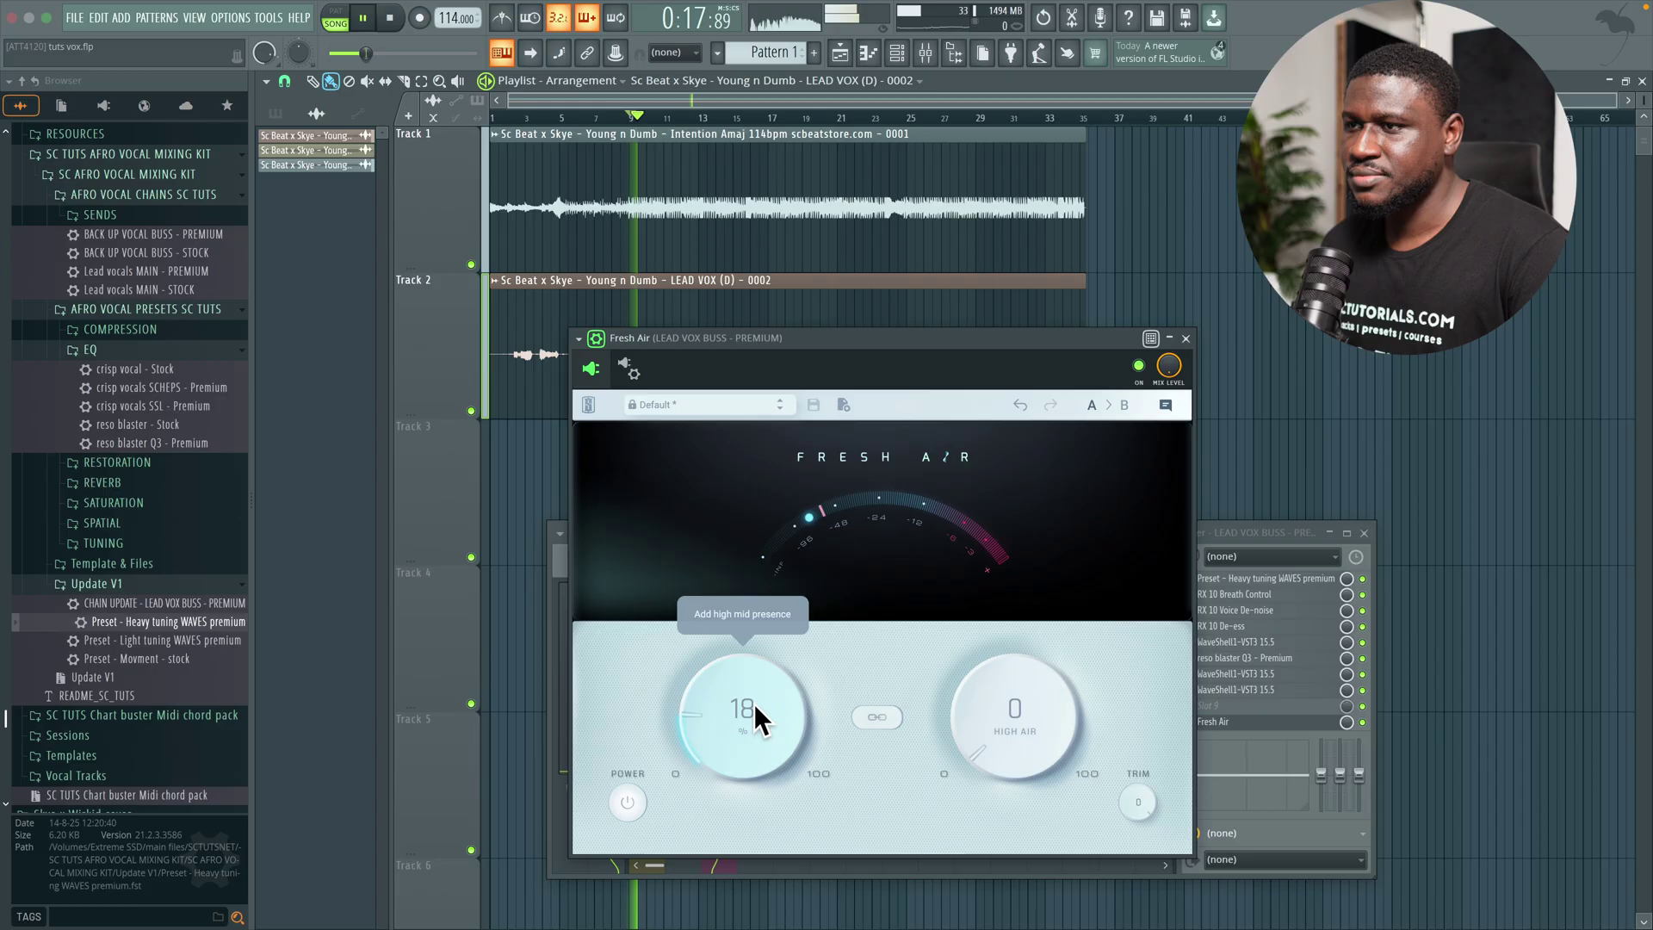
{"action": "left_click_drag", "start_coordinate": [754, 704], "coordinate": [757, 700]}
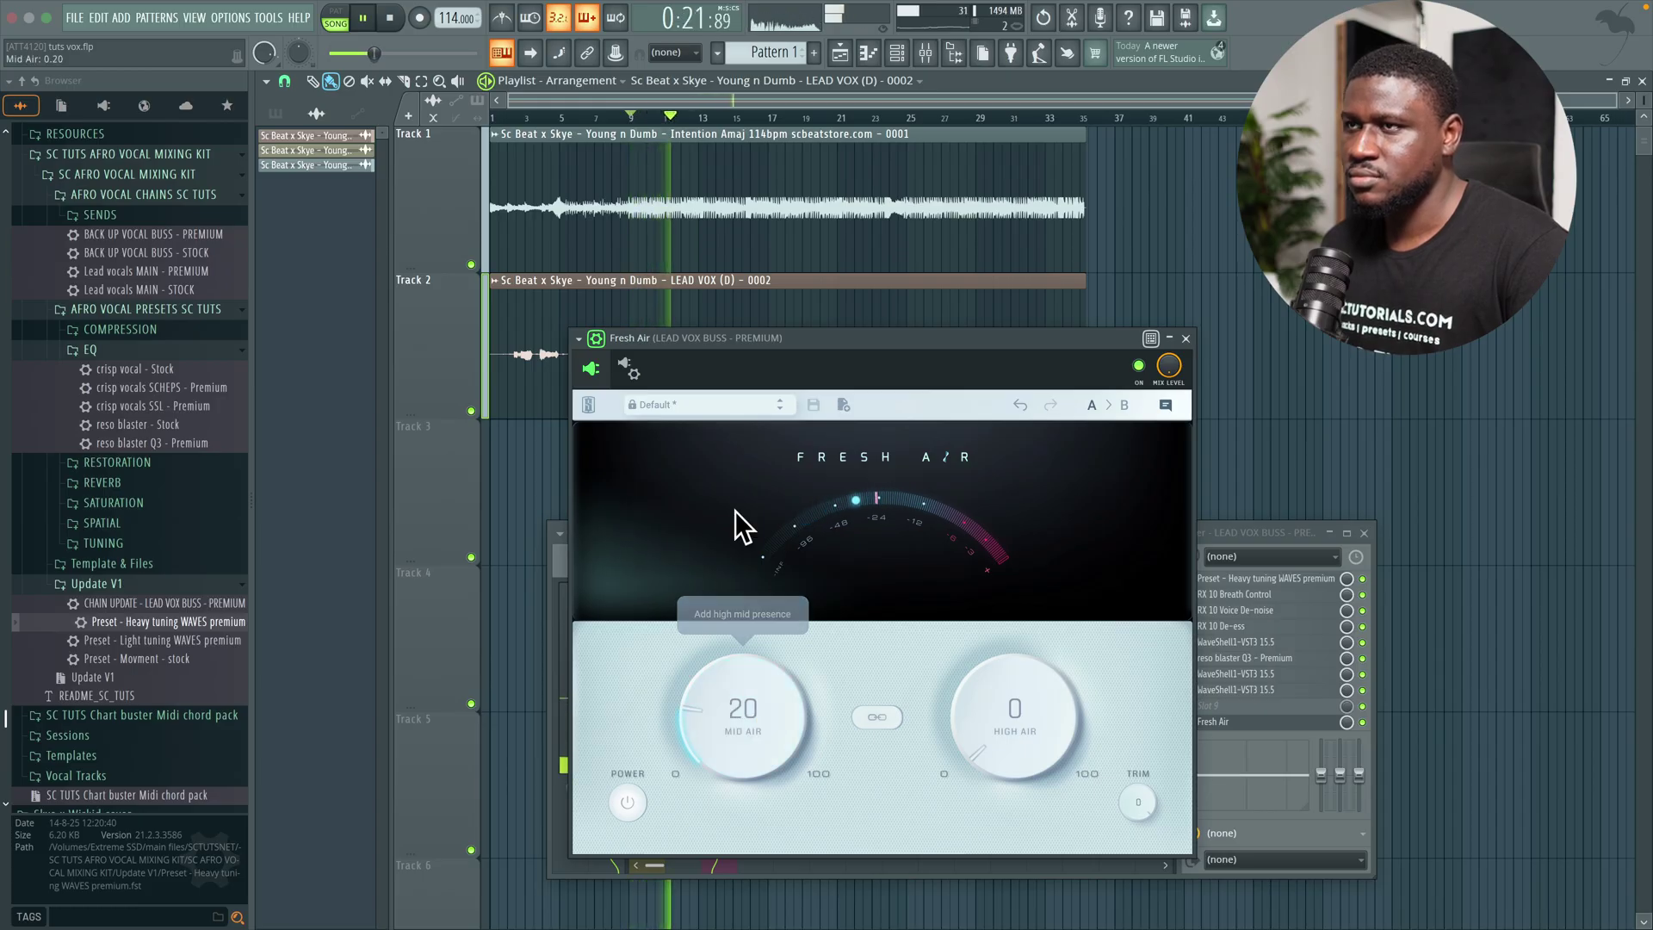
{"action": "left_click", "coordinate": [1137, 365]}
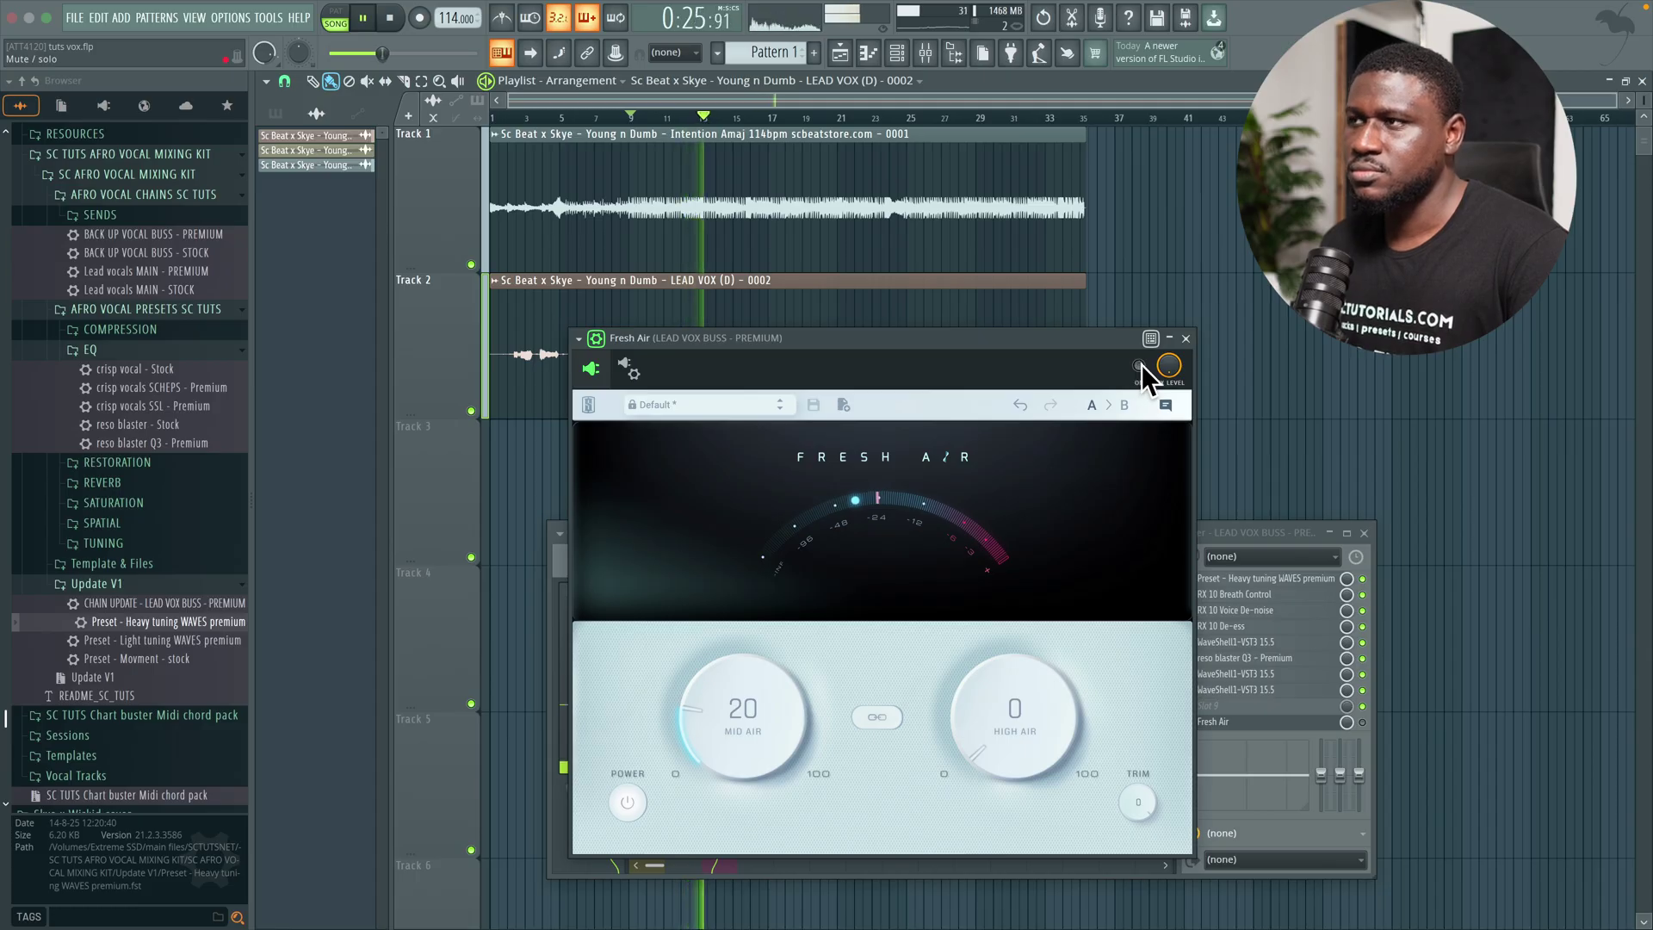
{"action": "left_click", "coordinate": [1140, 364]}
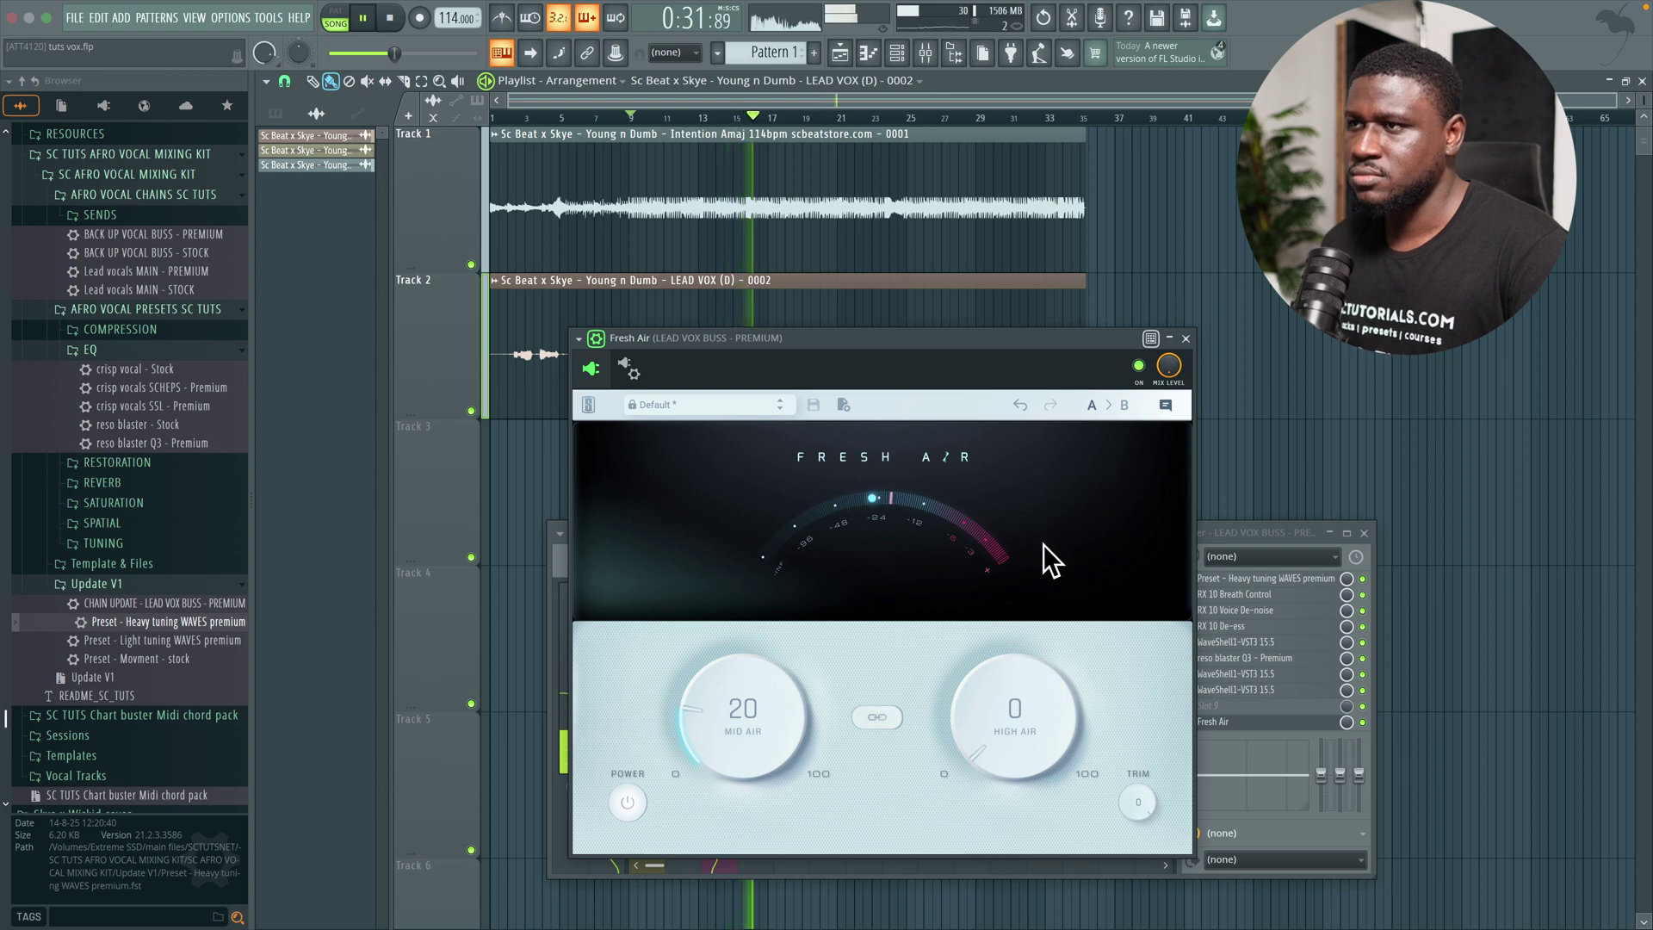
{"action": "key", "text": "space"}
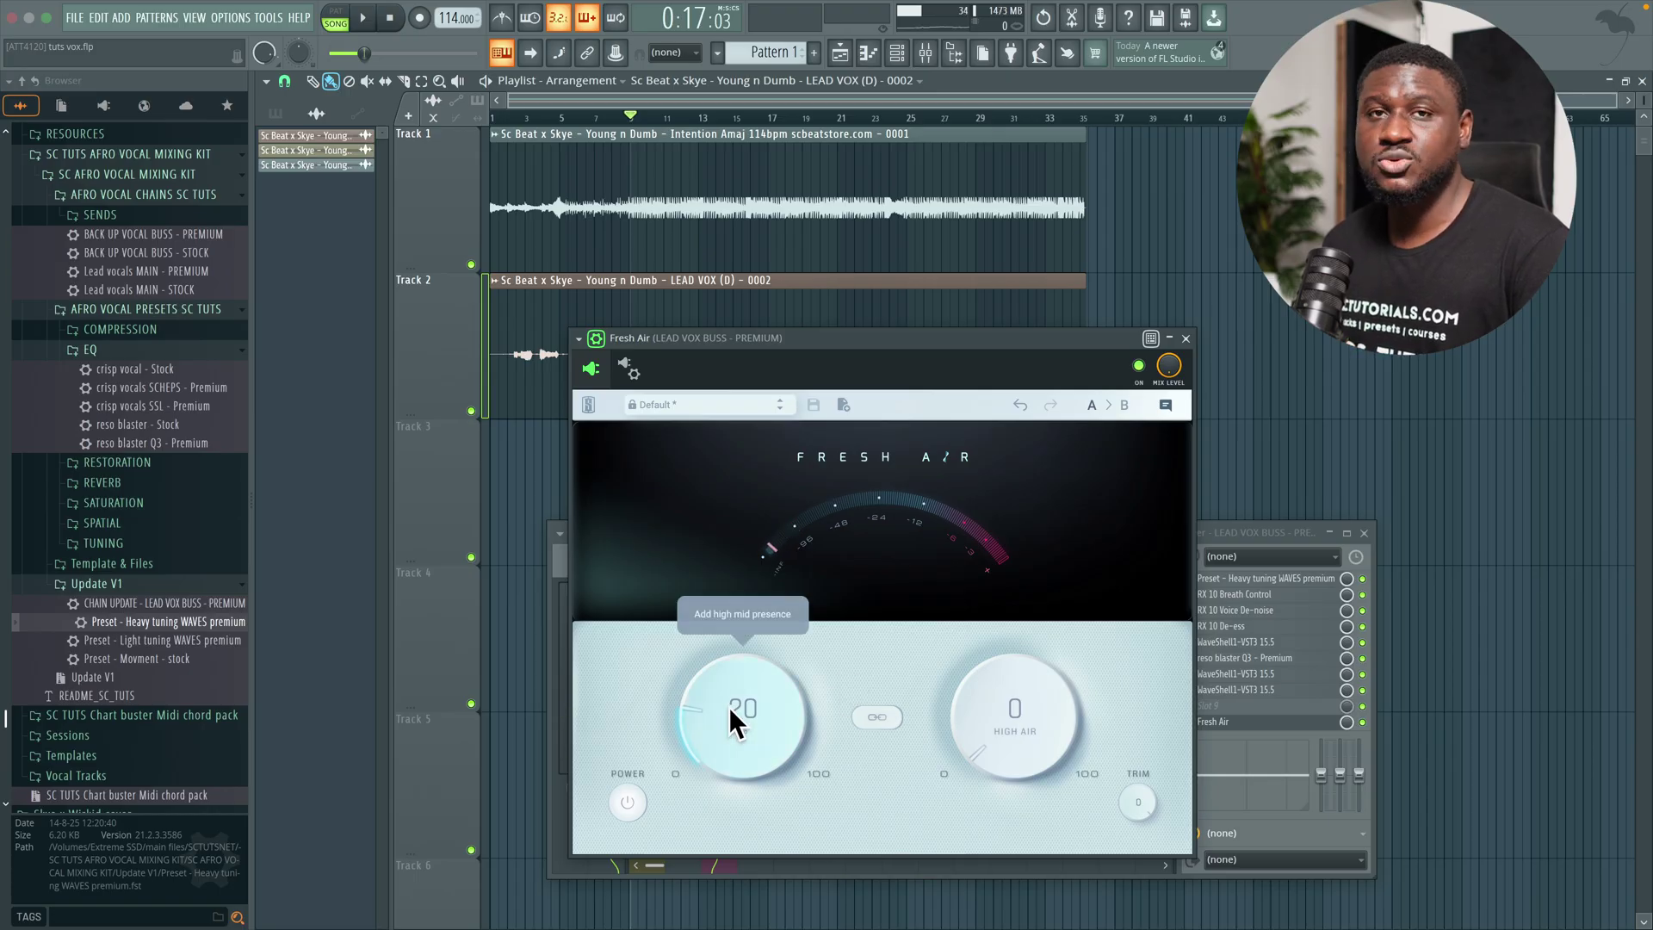
- Settle Mid Air at 20 and High Air at 2, comparing with bypass again
{"action": "mouse_move", "coordinate": [721, 718]}
{"action": "left_mouse_down"}
{"action": "mouse_move", "coordinate": [711, 731]}
{"action": "mouse_move", "coordinate": [725, 713]}
{"action": "left_mouse_up"}
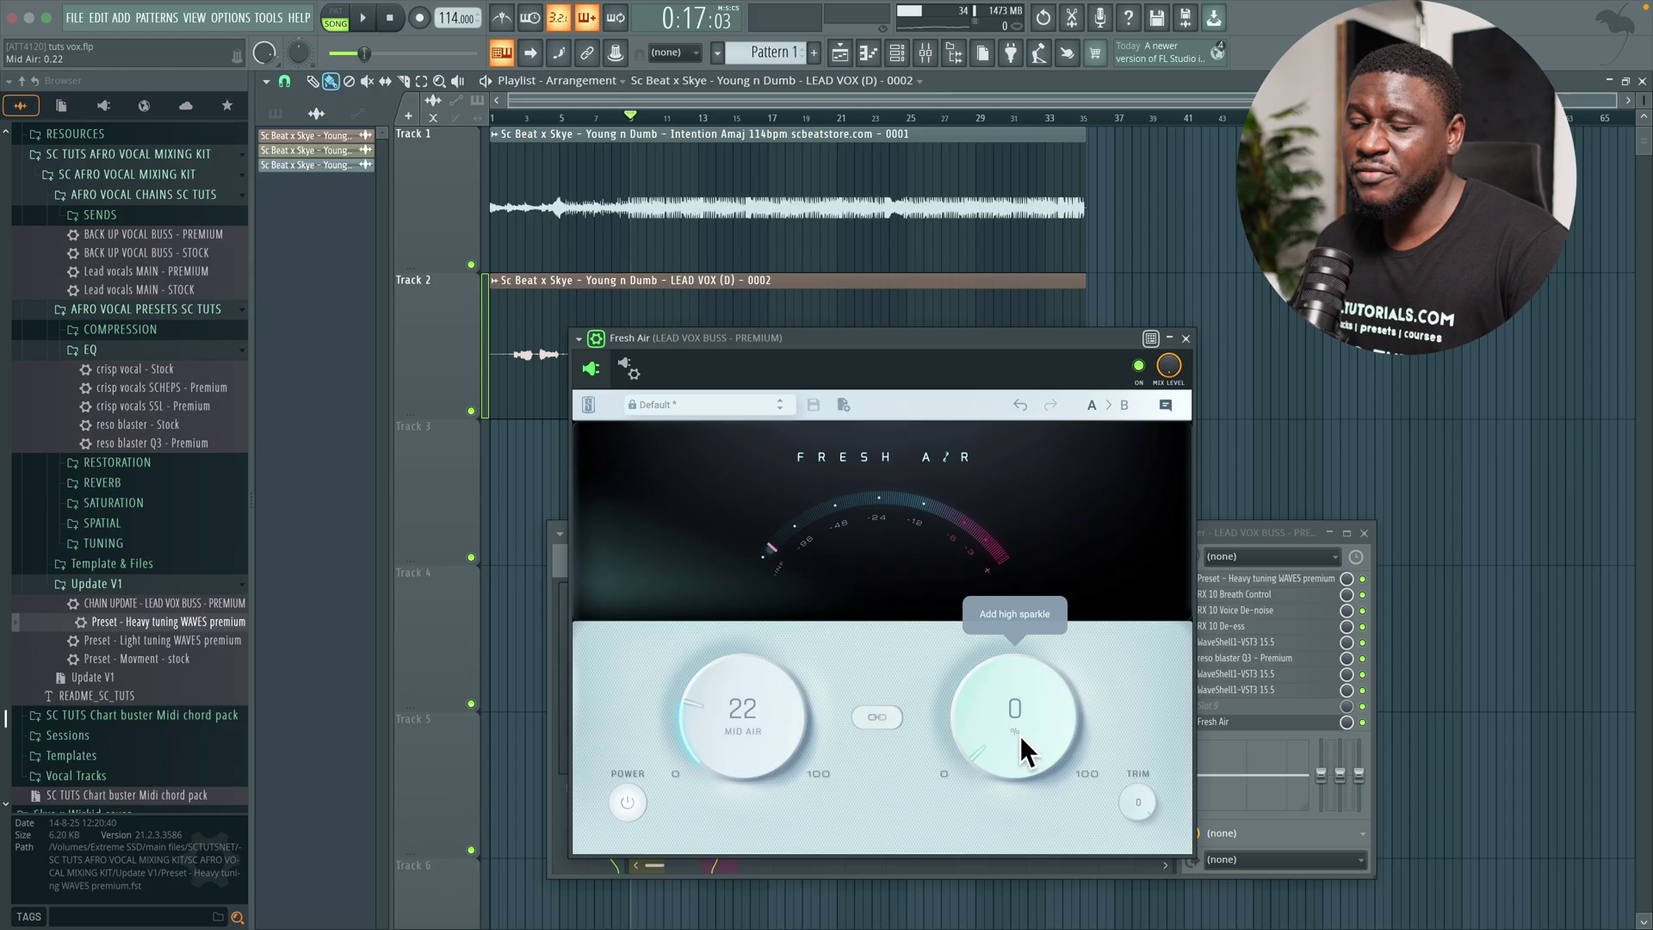
{"action": "left_click_drag", "start_coordinate": [1022, 732], "coordinate": [1031, 722]}
{"action": "key", "text": "space"}
{"action": "left_click_drag", "start_coordinate": [737, 675], "coordinate": [736, 680]}
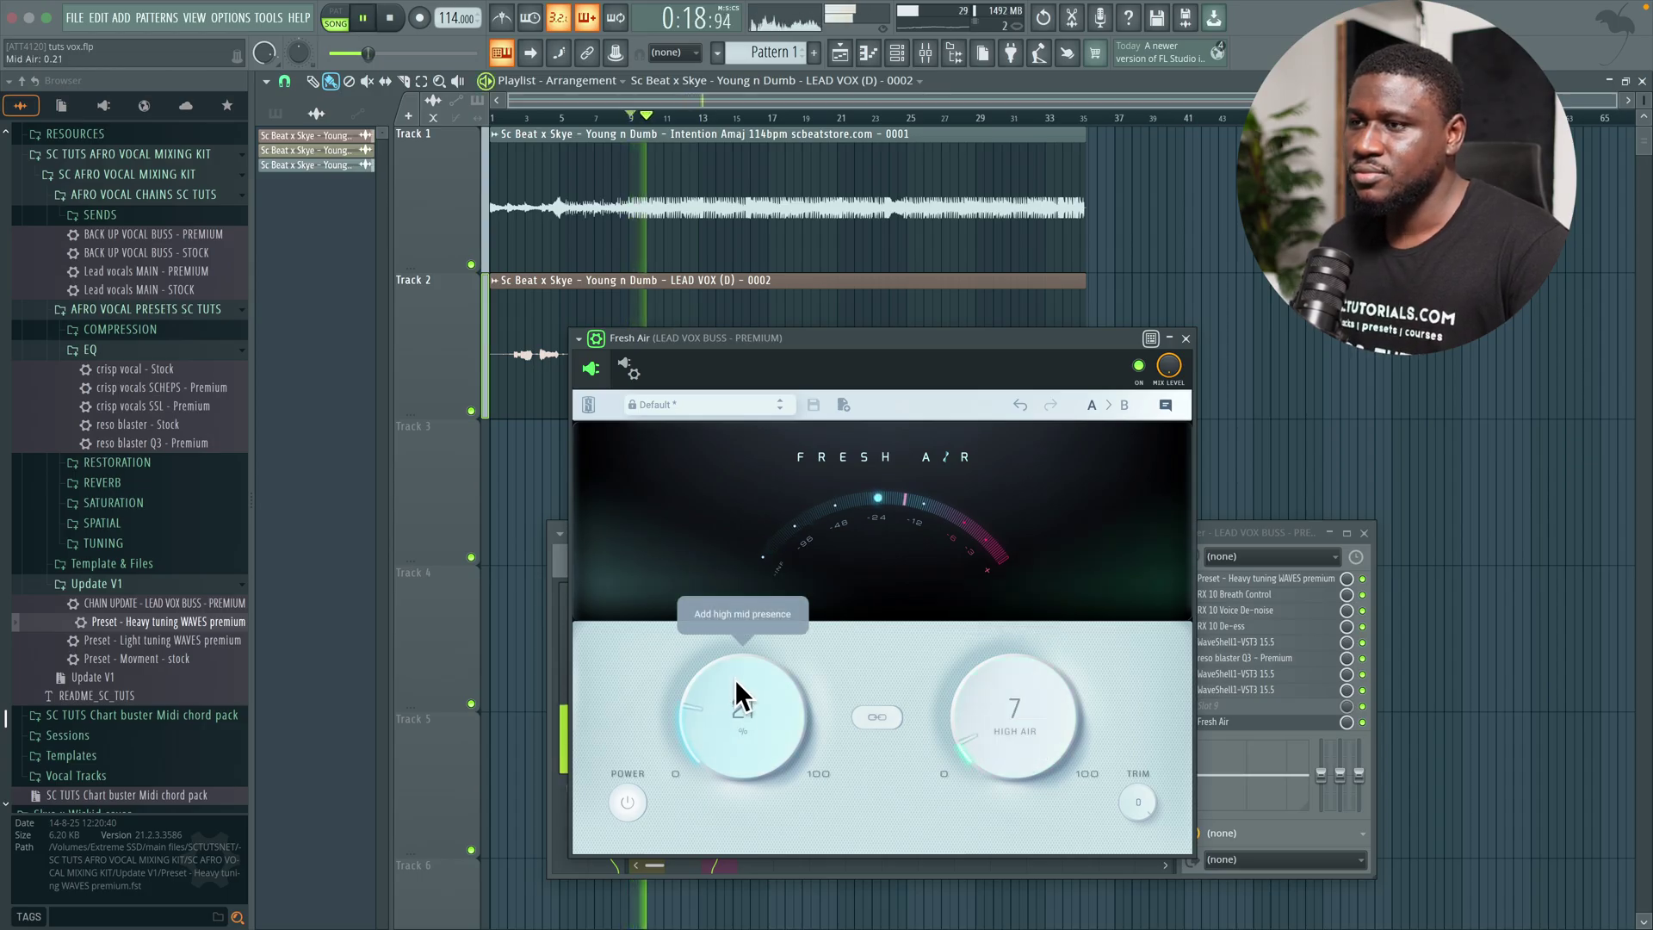
{"action": "left_click_drag", "start_coordinate": [1009, 713], "coordinate": [1011, 726]}
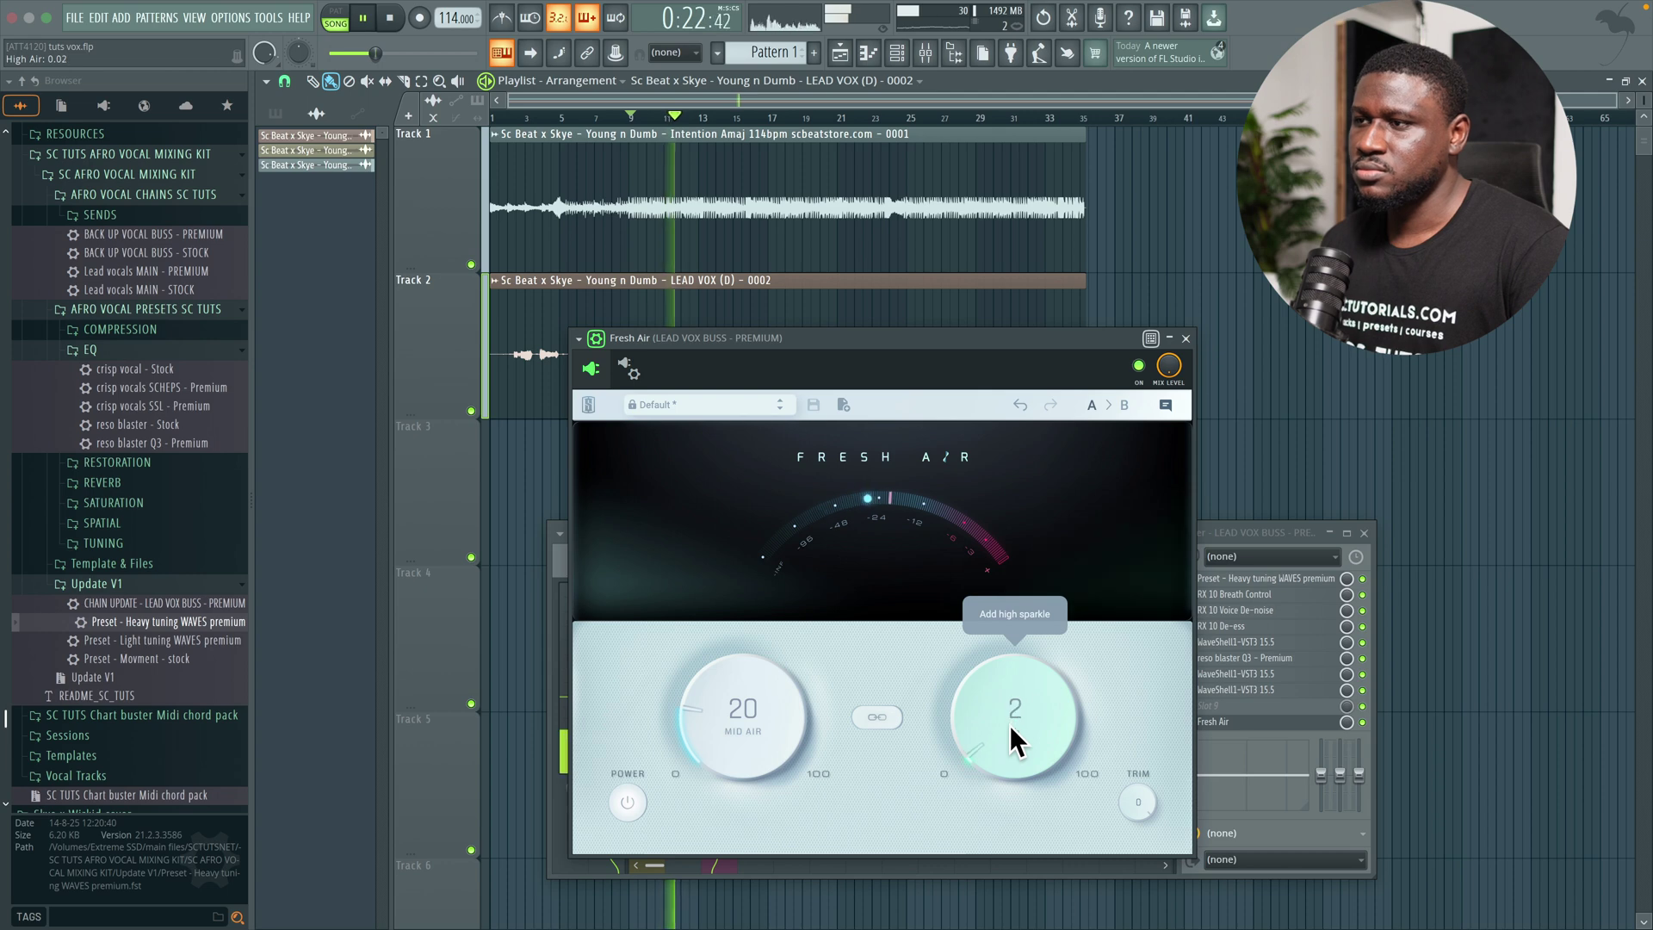
{"action": "left_click", "coordinate": [1142, 369]}
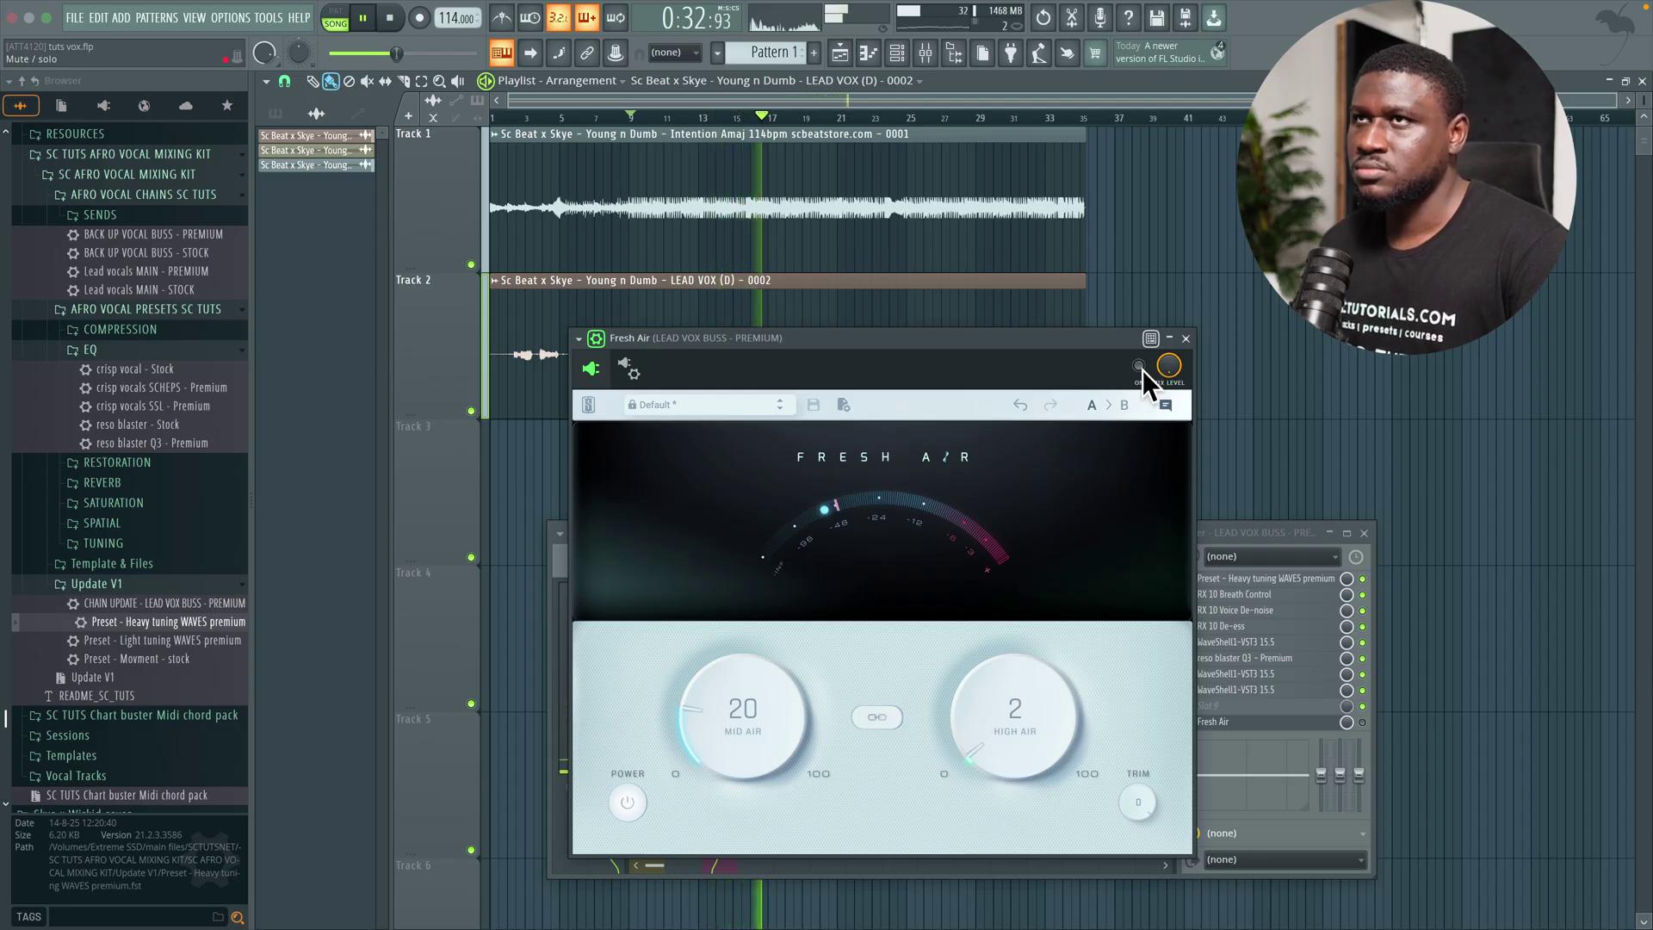
{"action": "left_click", "coordinate": [1139, 366]}
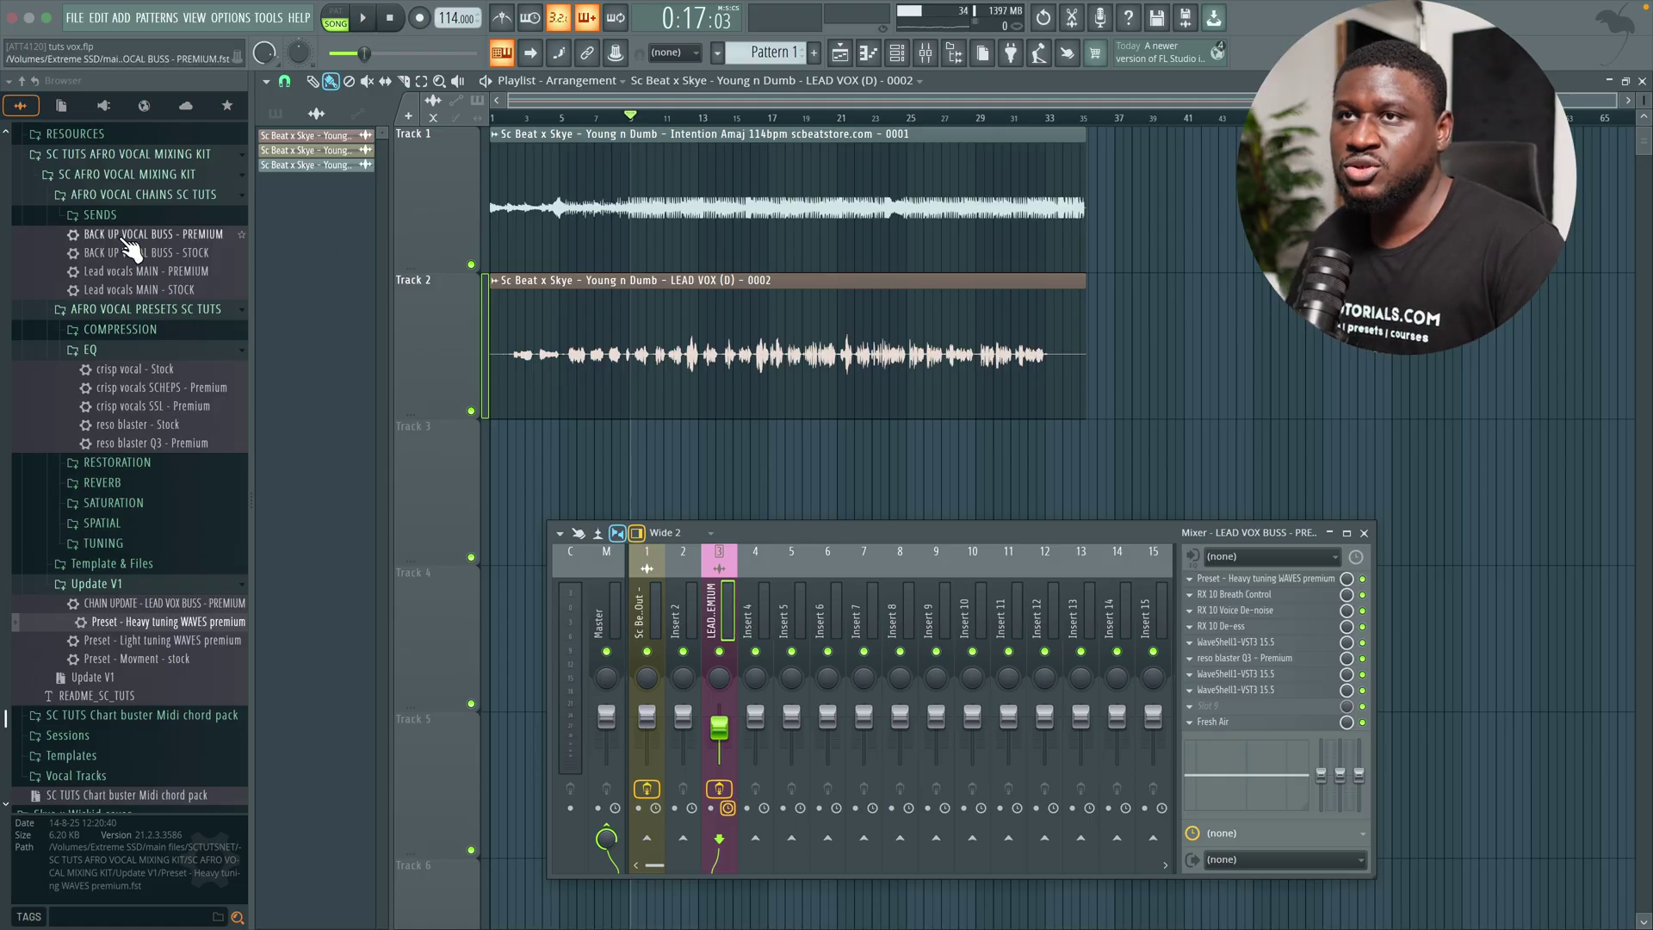
- Load the 'Parallel comp send - PREMIUM' chain onto Insert 6 and close its CLA-76 and BB Tubes windows
{"action": "scroll", "coordinate": [131, 249], "scroll_direction": "up", "scroll_amount": 1}
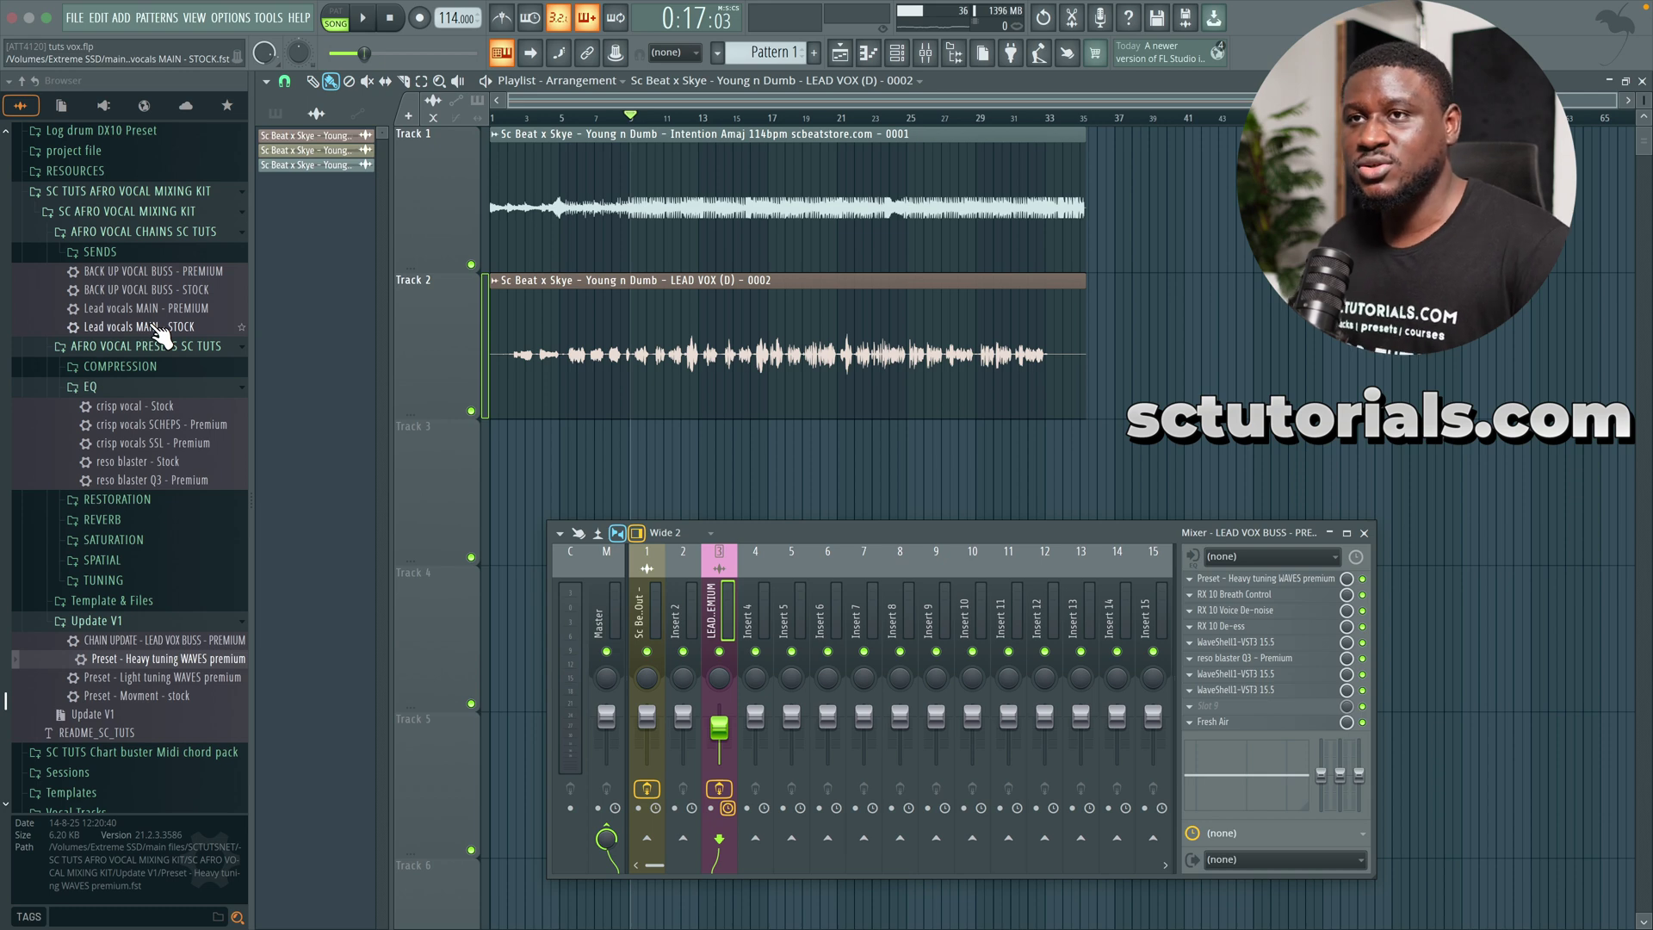
{"action": "left_click", "coordinate": [128, 256]}
{"action": "left_click_drag", "start_coordinate": [166, 308], "coordinate": [295, 378]}
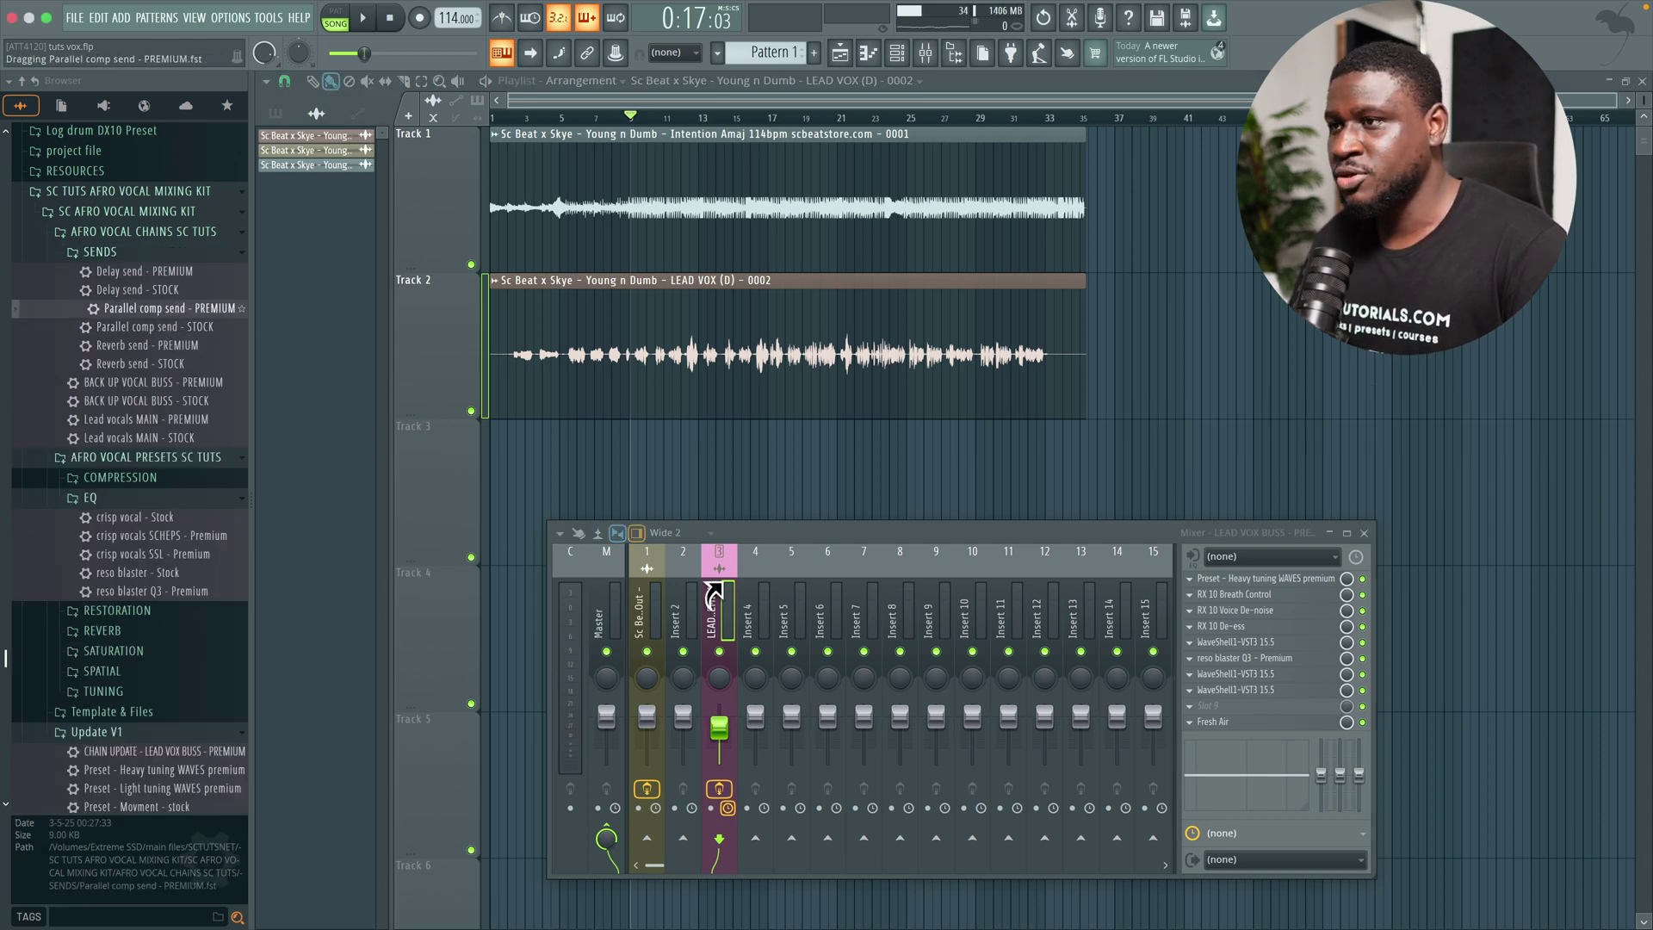
{"action": "left_click_drag", "start_coordinate": [806, 618], "coordinate": [809, 615]}
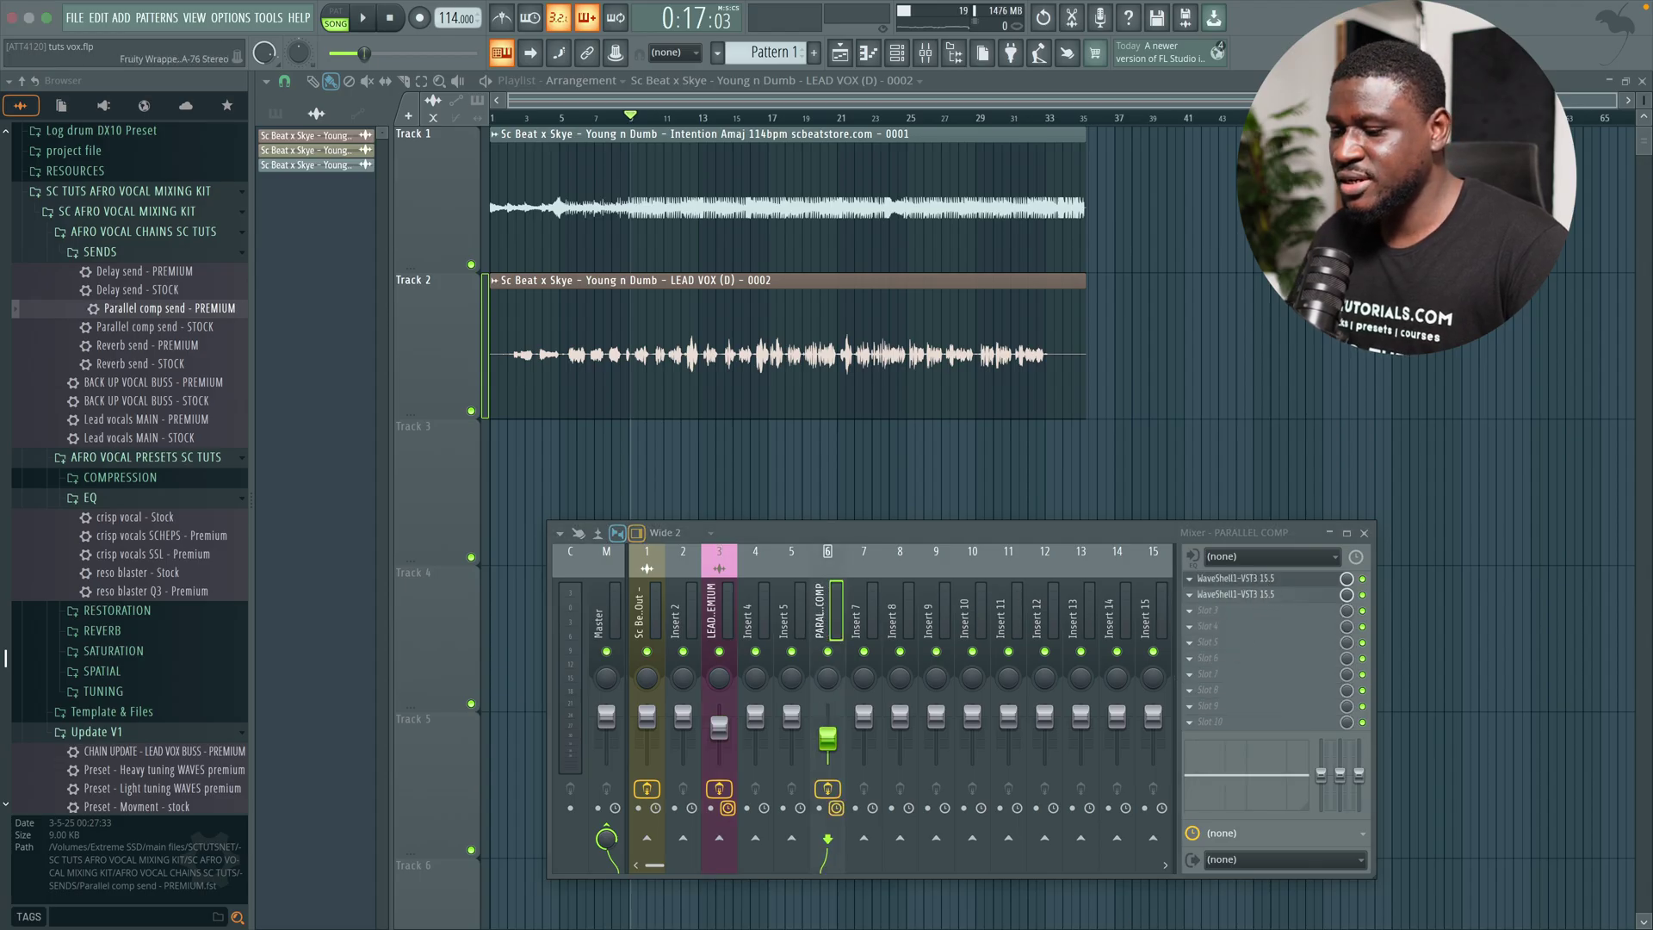
{"action": "left_click", "coordinate": [1309, 472]}
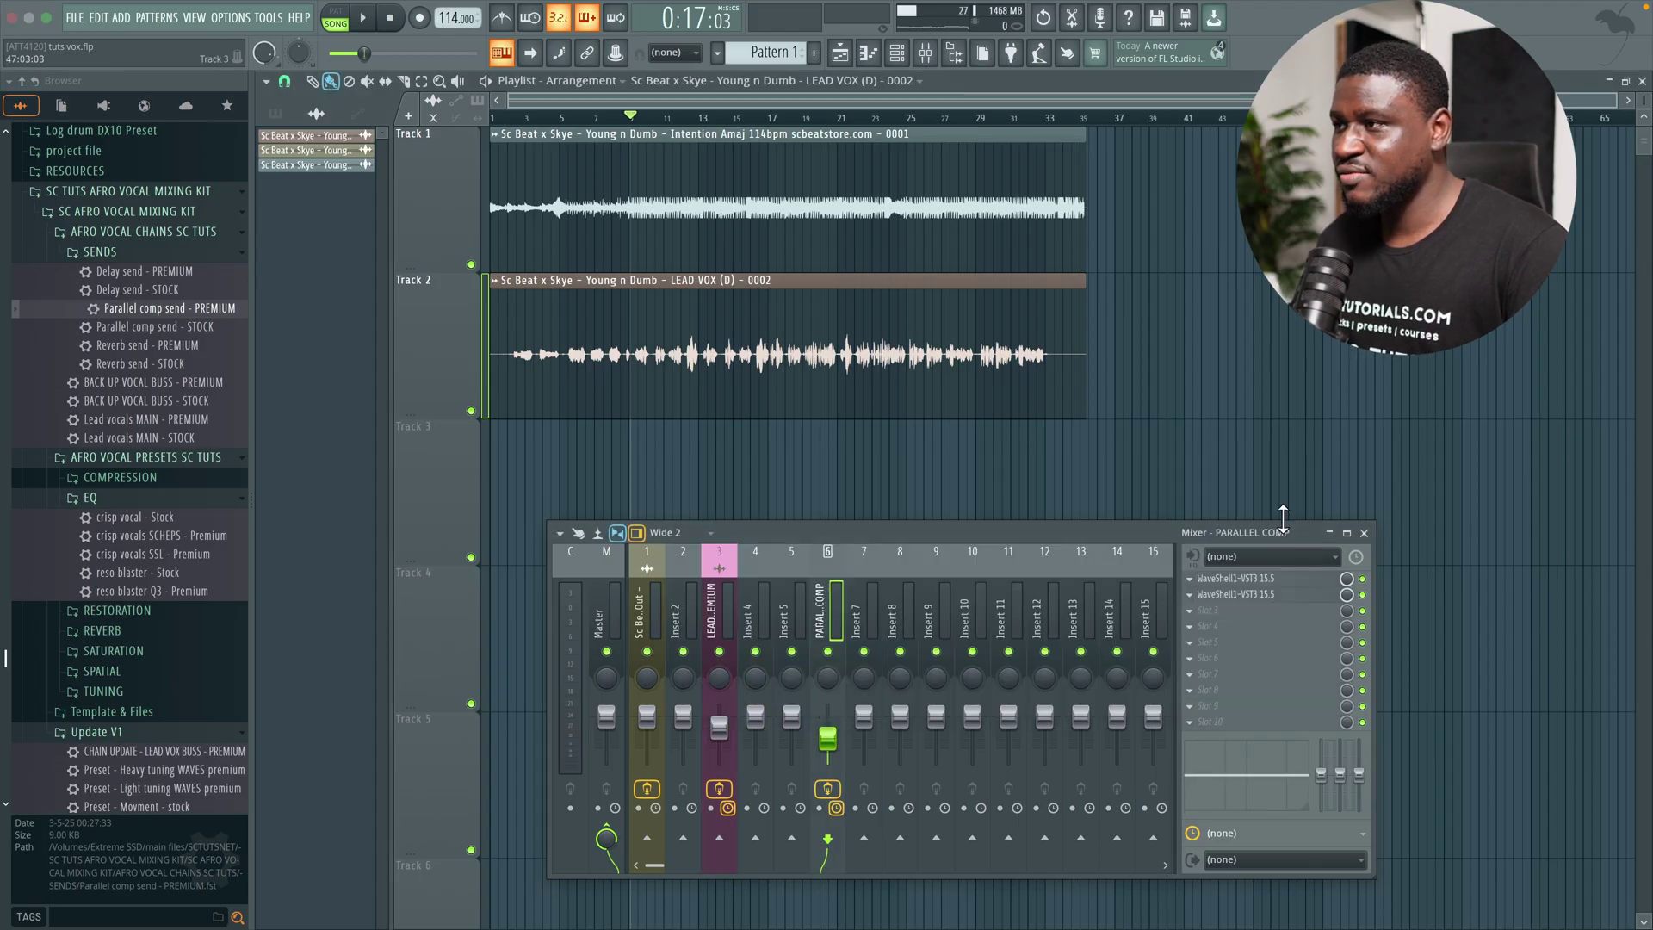
{"action": "left_click", "coordinate": [1272, 596]}
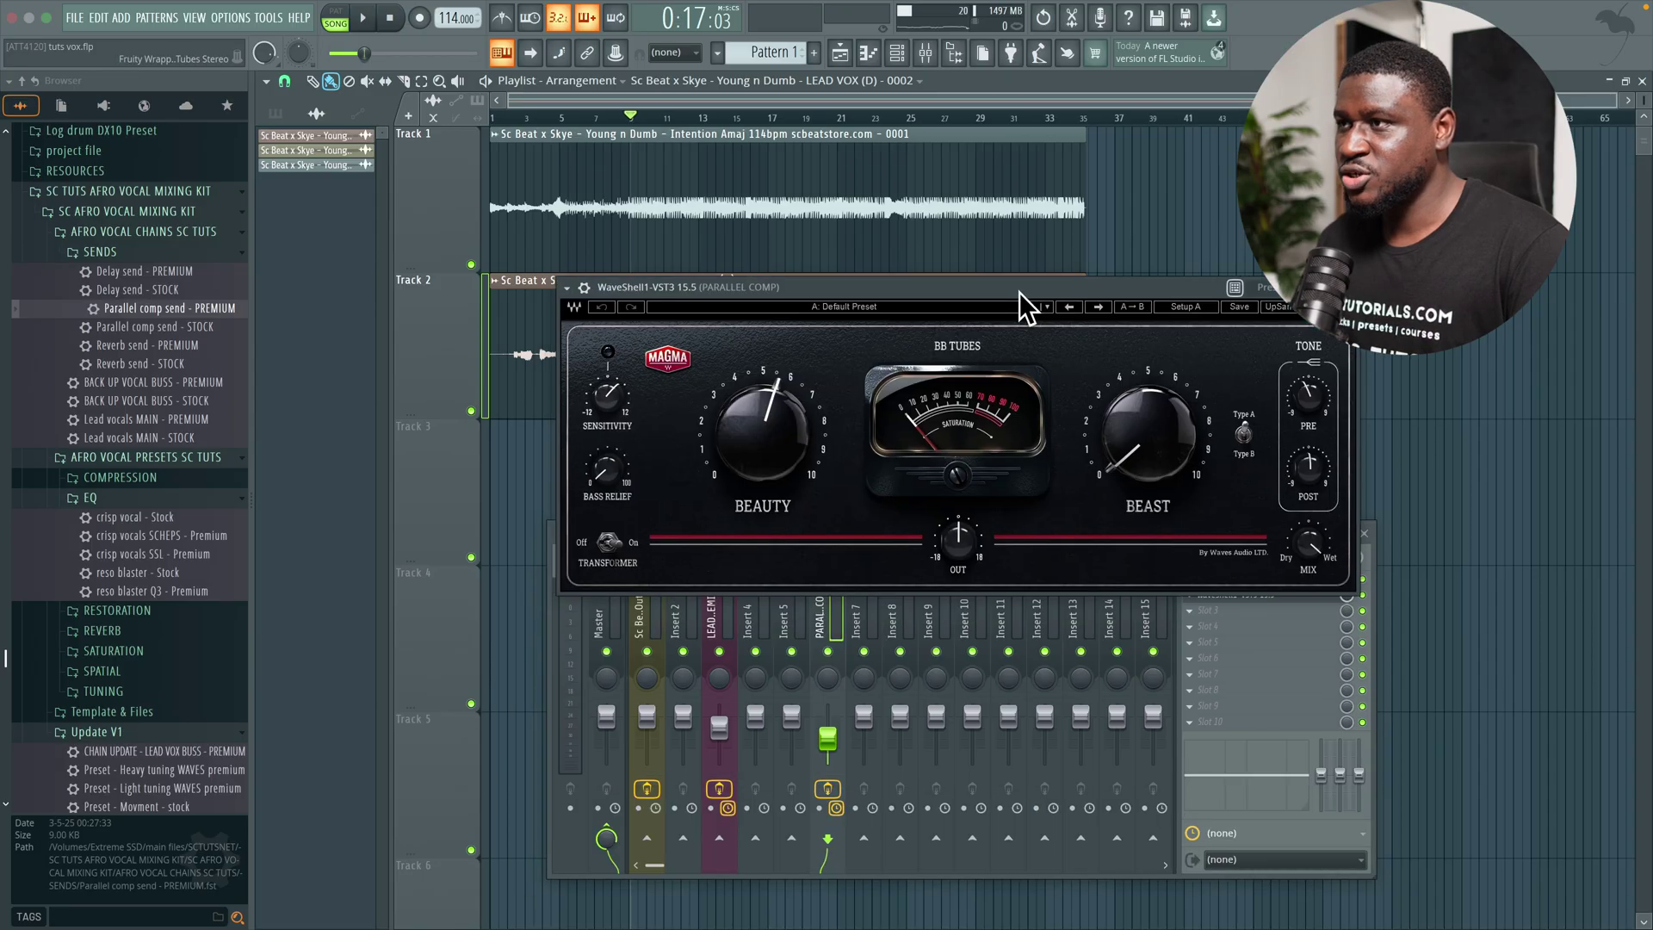
{"action": "left_click", "coordinate": [1358, 287]}
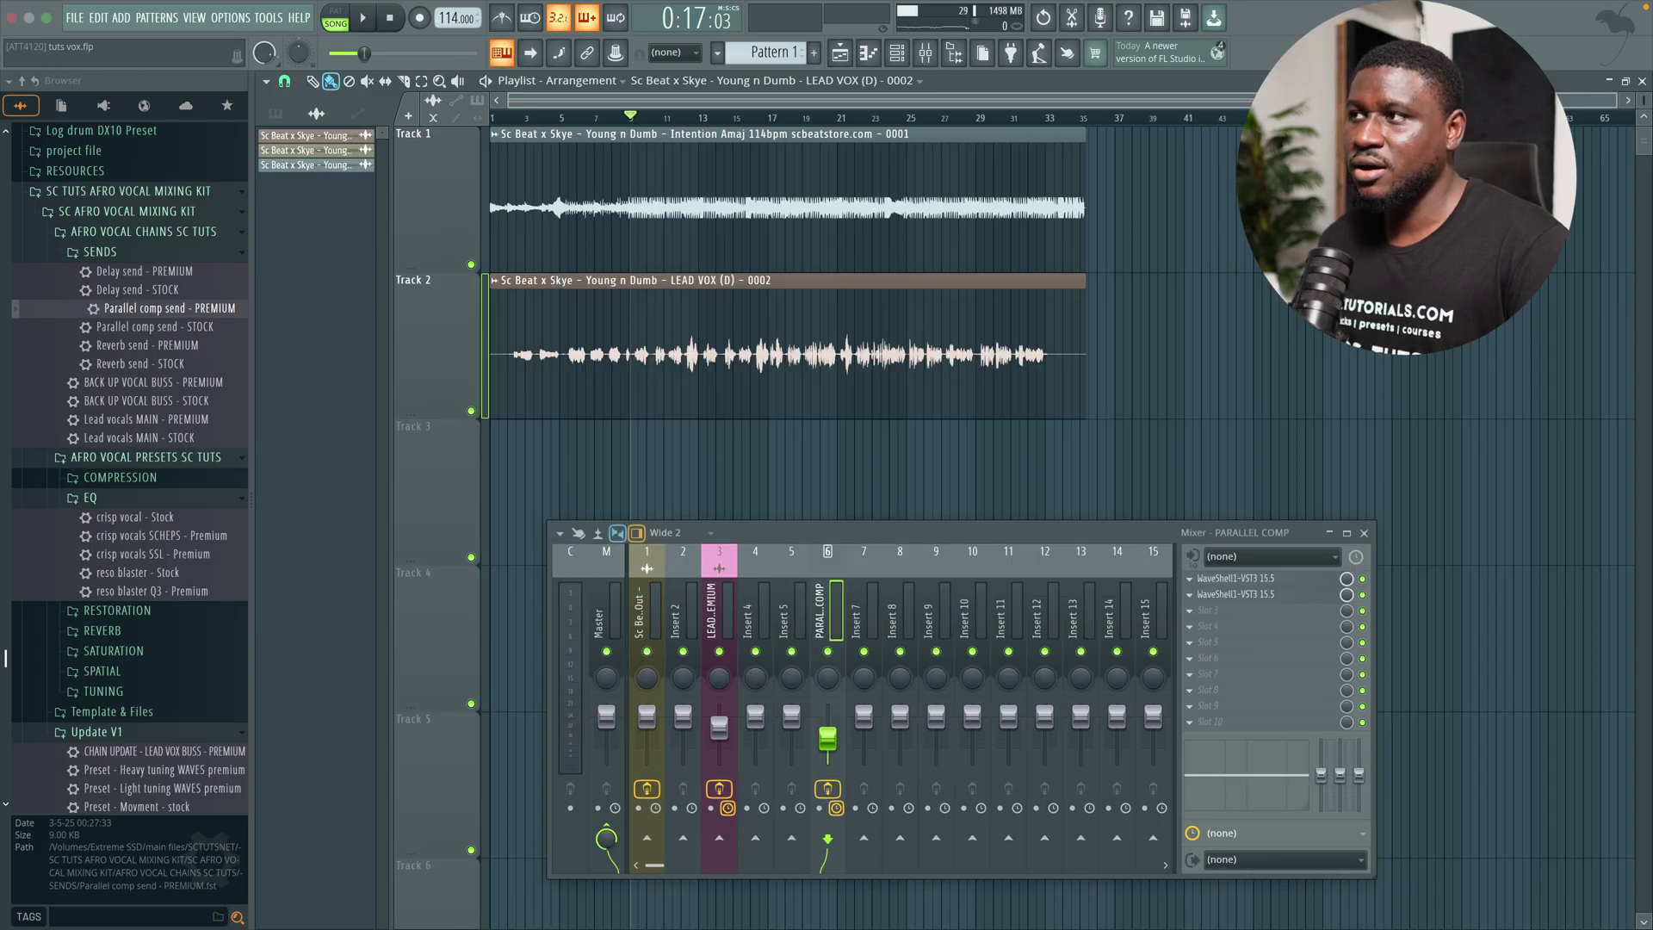
- Send LEAD VOX BUSS into PARALLEL COMP and lower that channel's fader to about 21%
{"action": "left_click", "coordinate": [721, 596]}
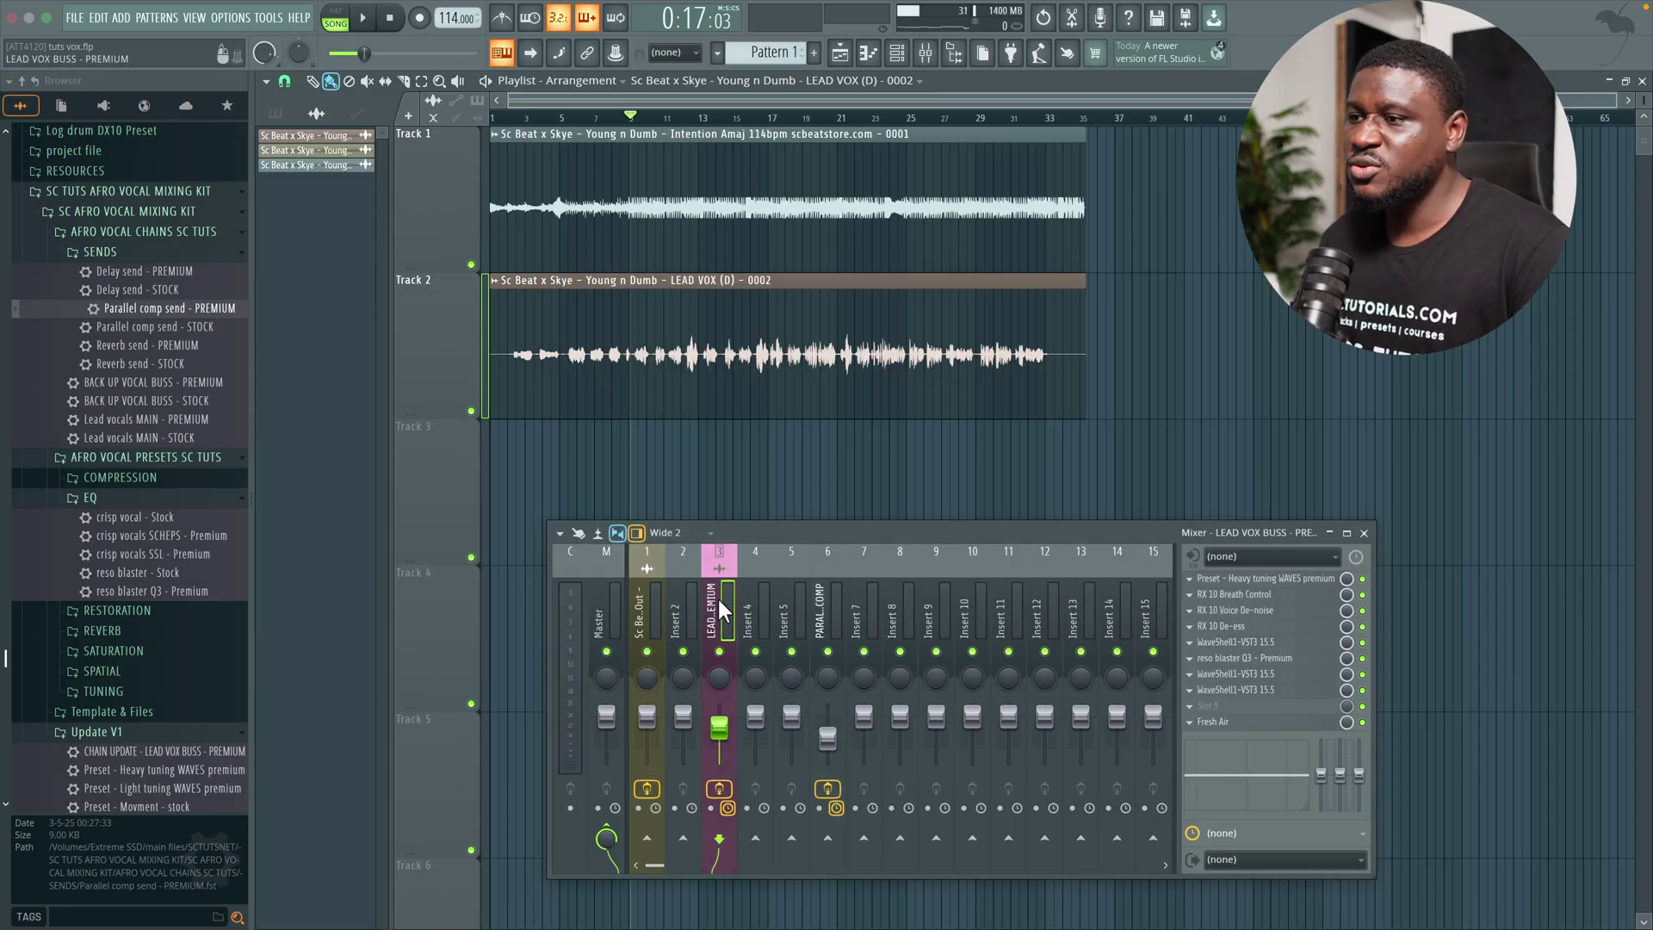
{"action": "left_click", "coordinate": [828, 837]}
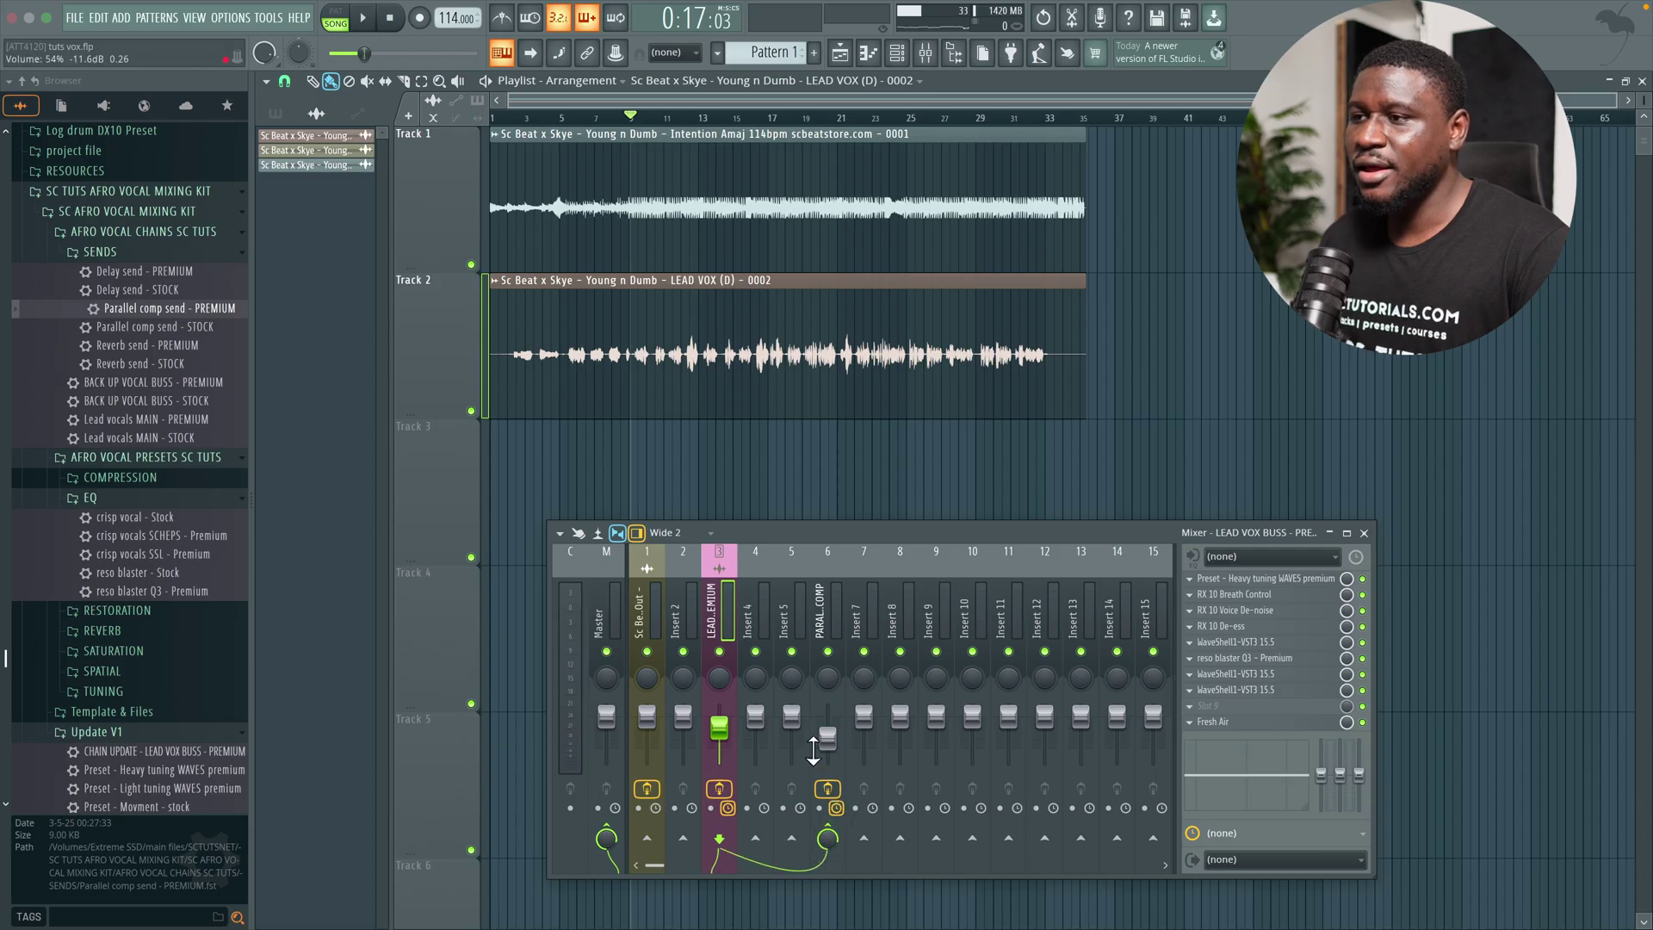
{"action": "left_click_drag", "start_coordinate": [824, 739], "coordinate": [828, 746]}
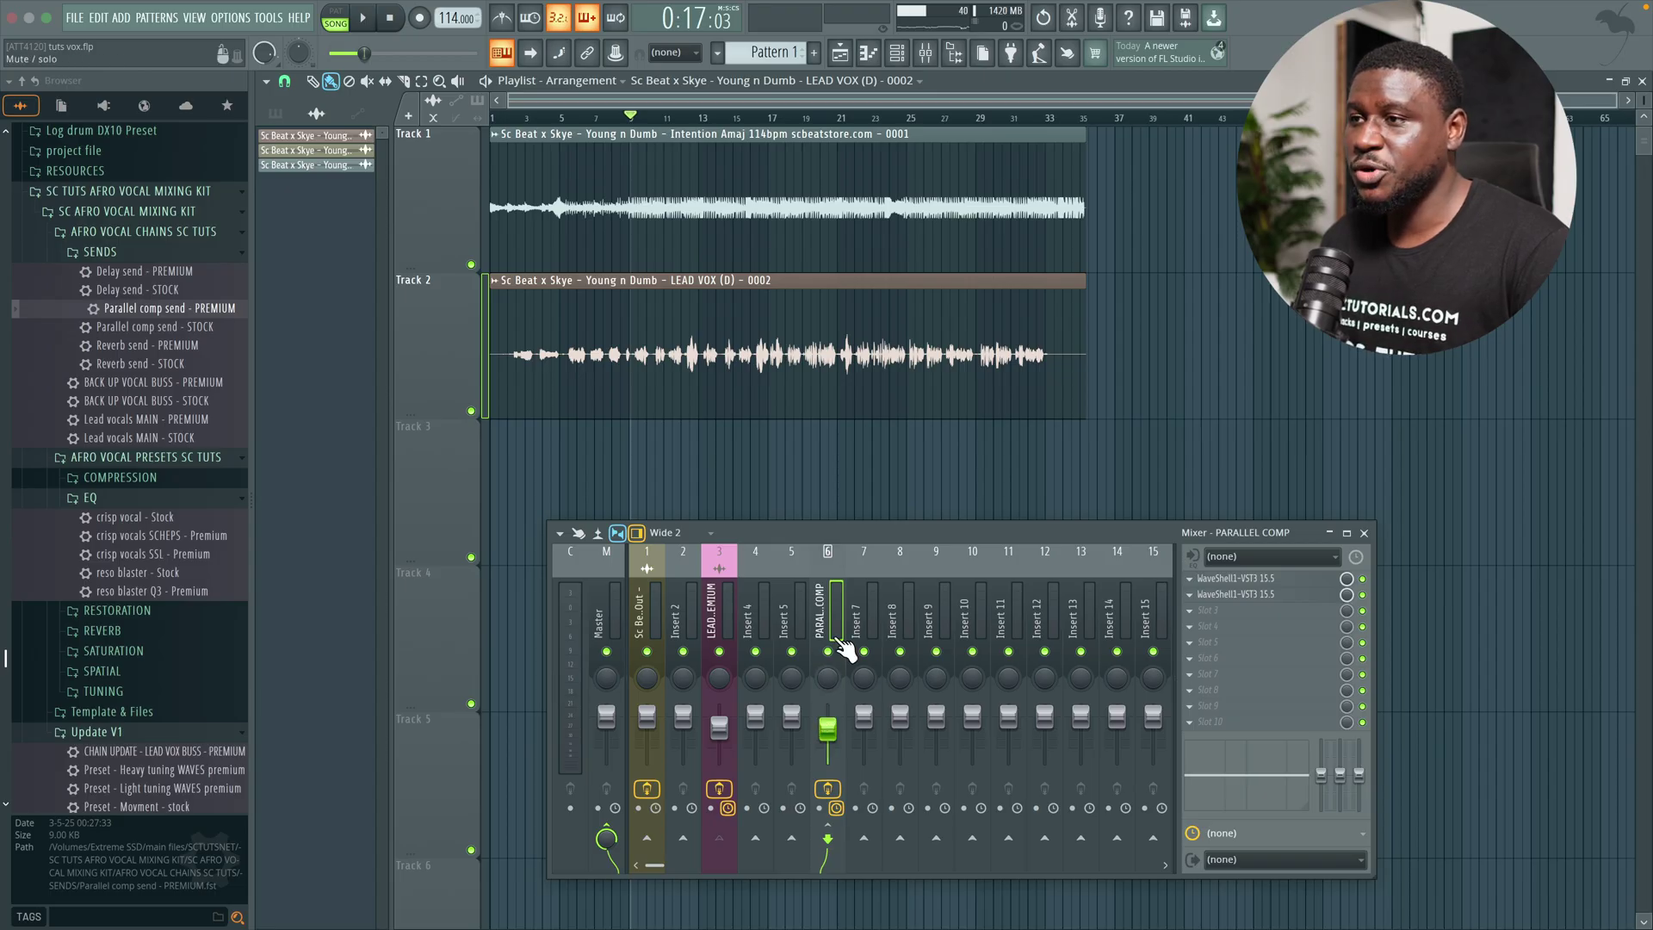
{"action": "left_click_drag", "start_coordinate": [827, 728], "coordinate": [827, 755]}
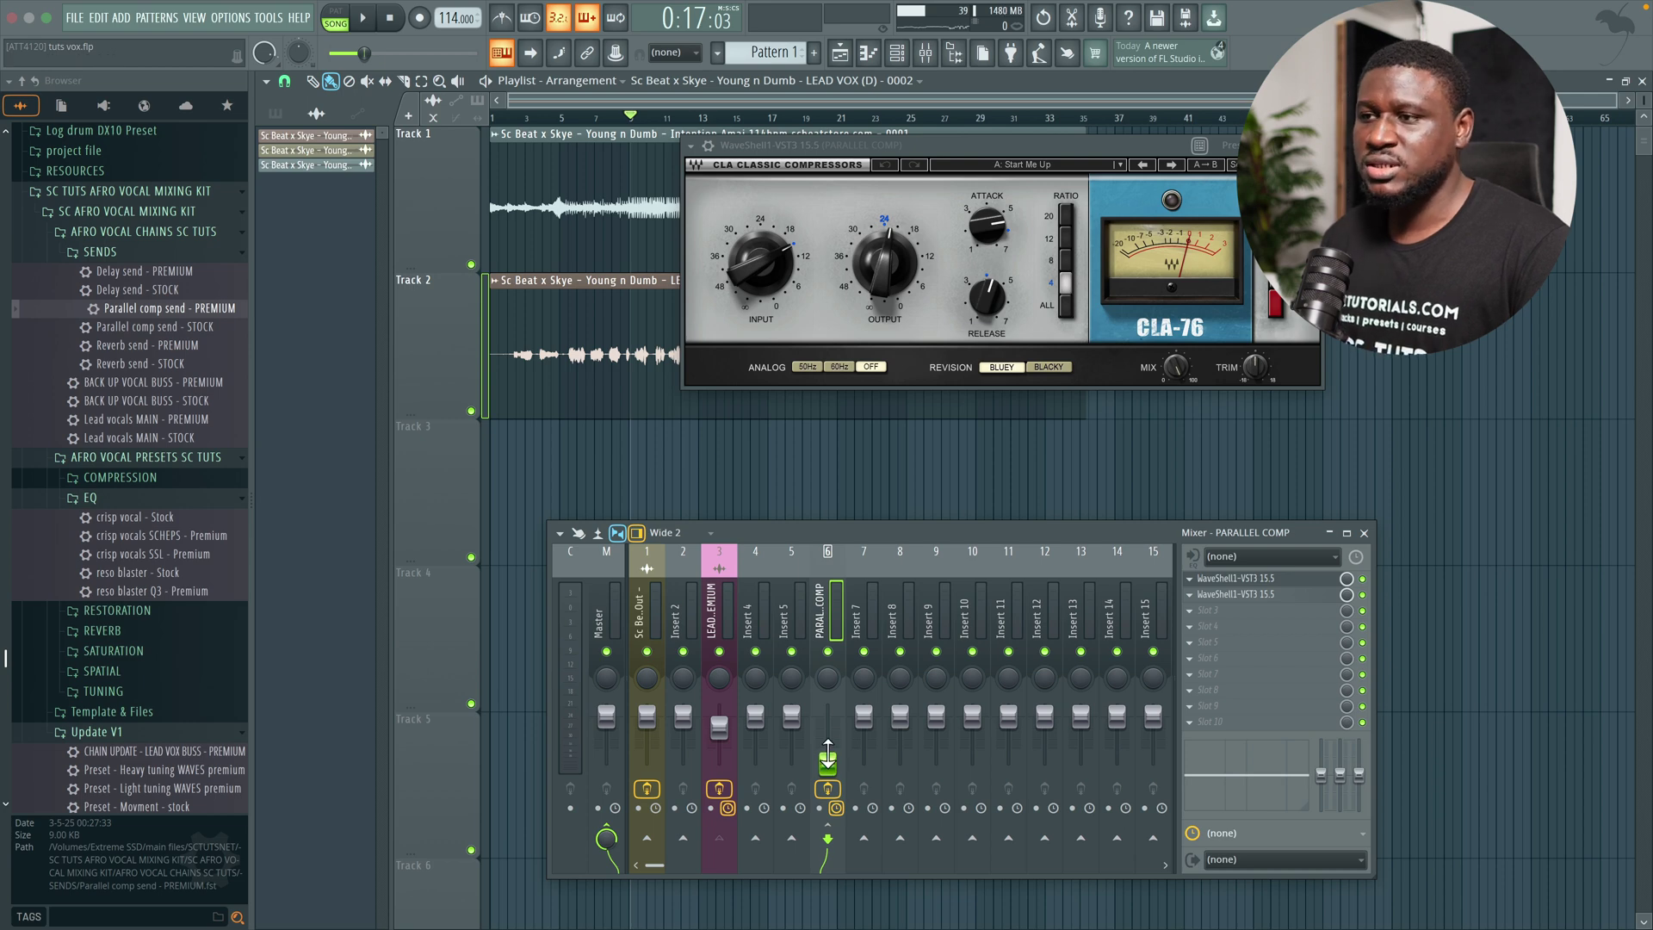
- Play the vocal section to hear the parallel compression blend
{"action": "key", "text": "space"}
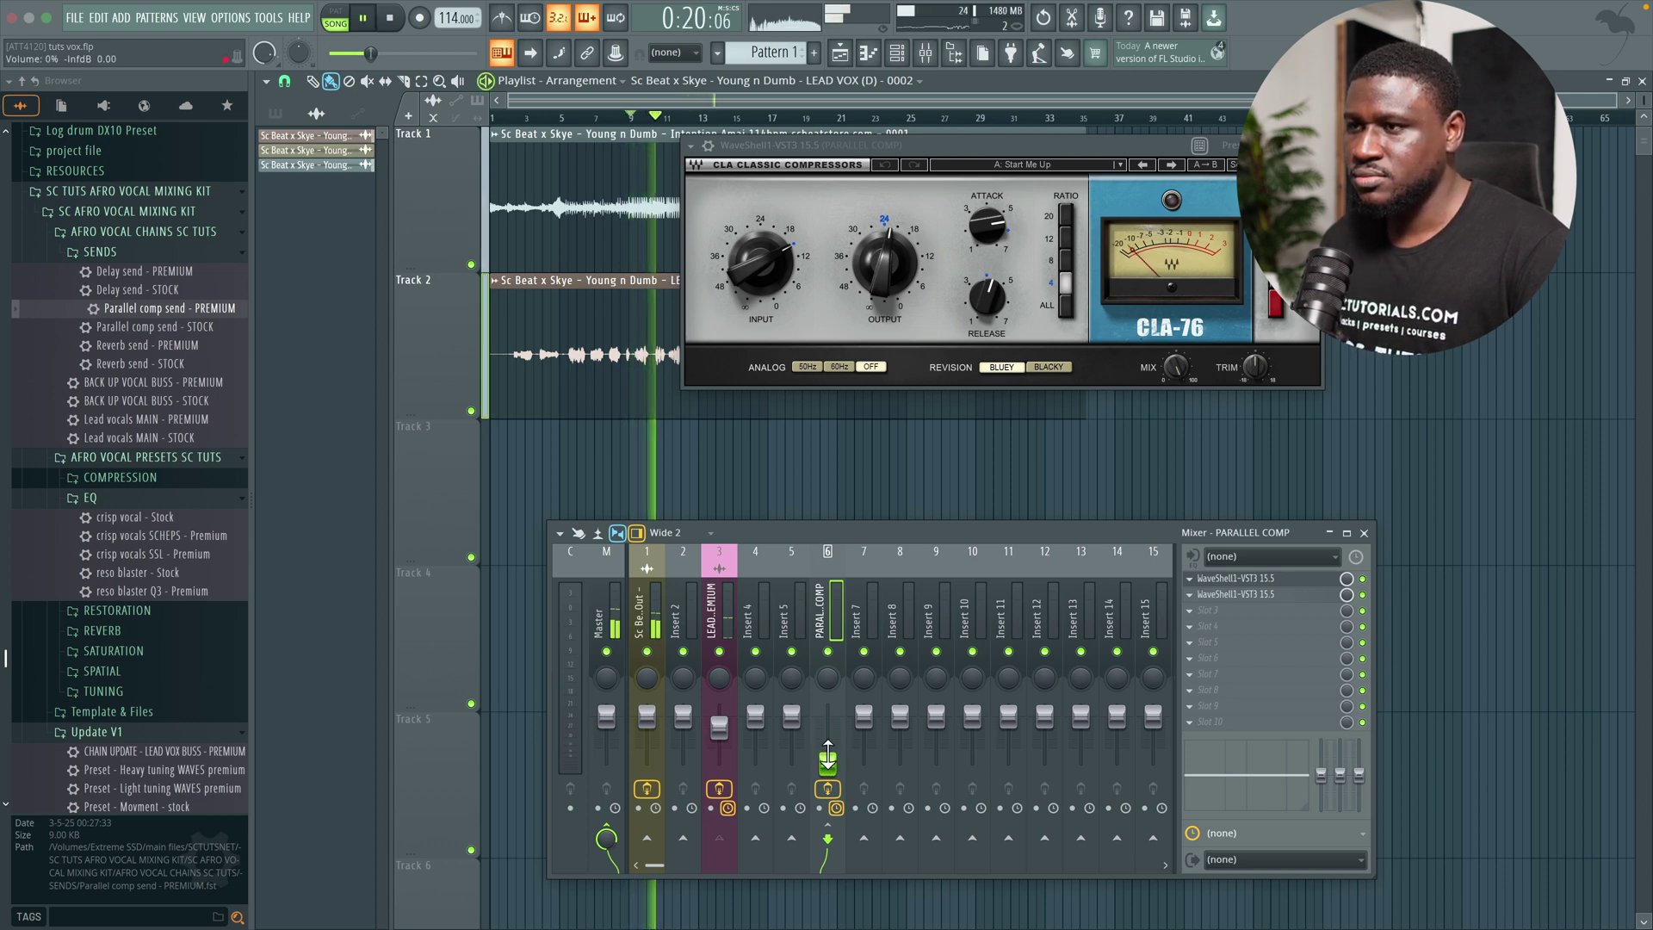
{"action": "key", "text": "space"}
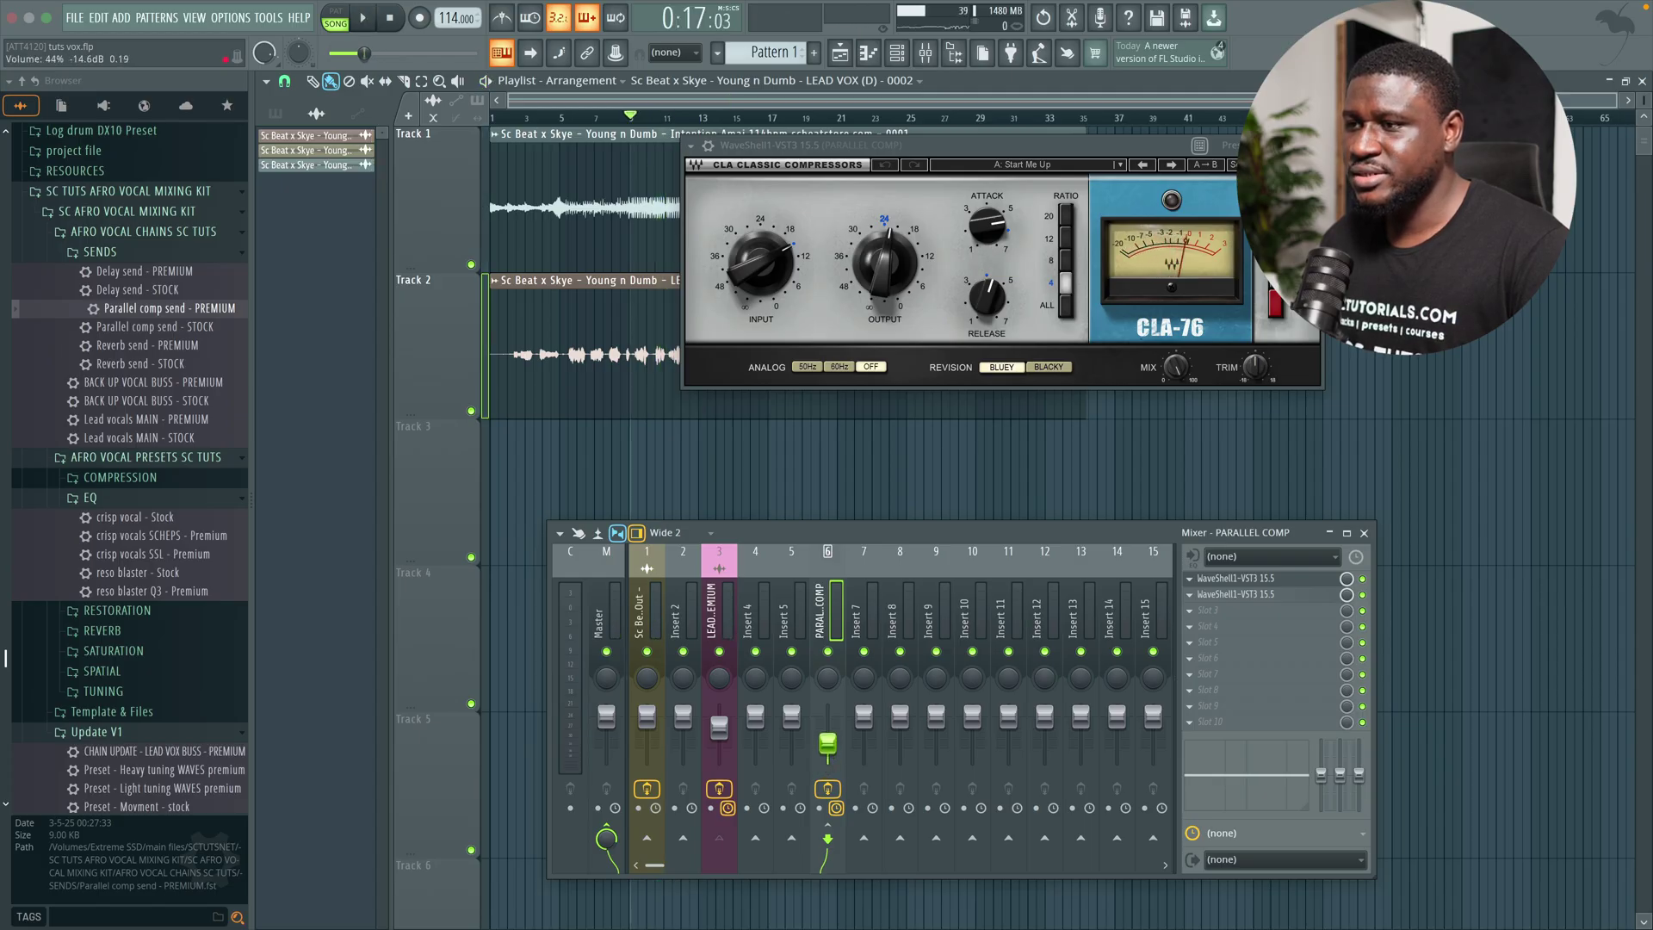
{"action": "key", "text": "space"}
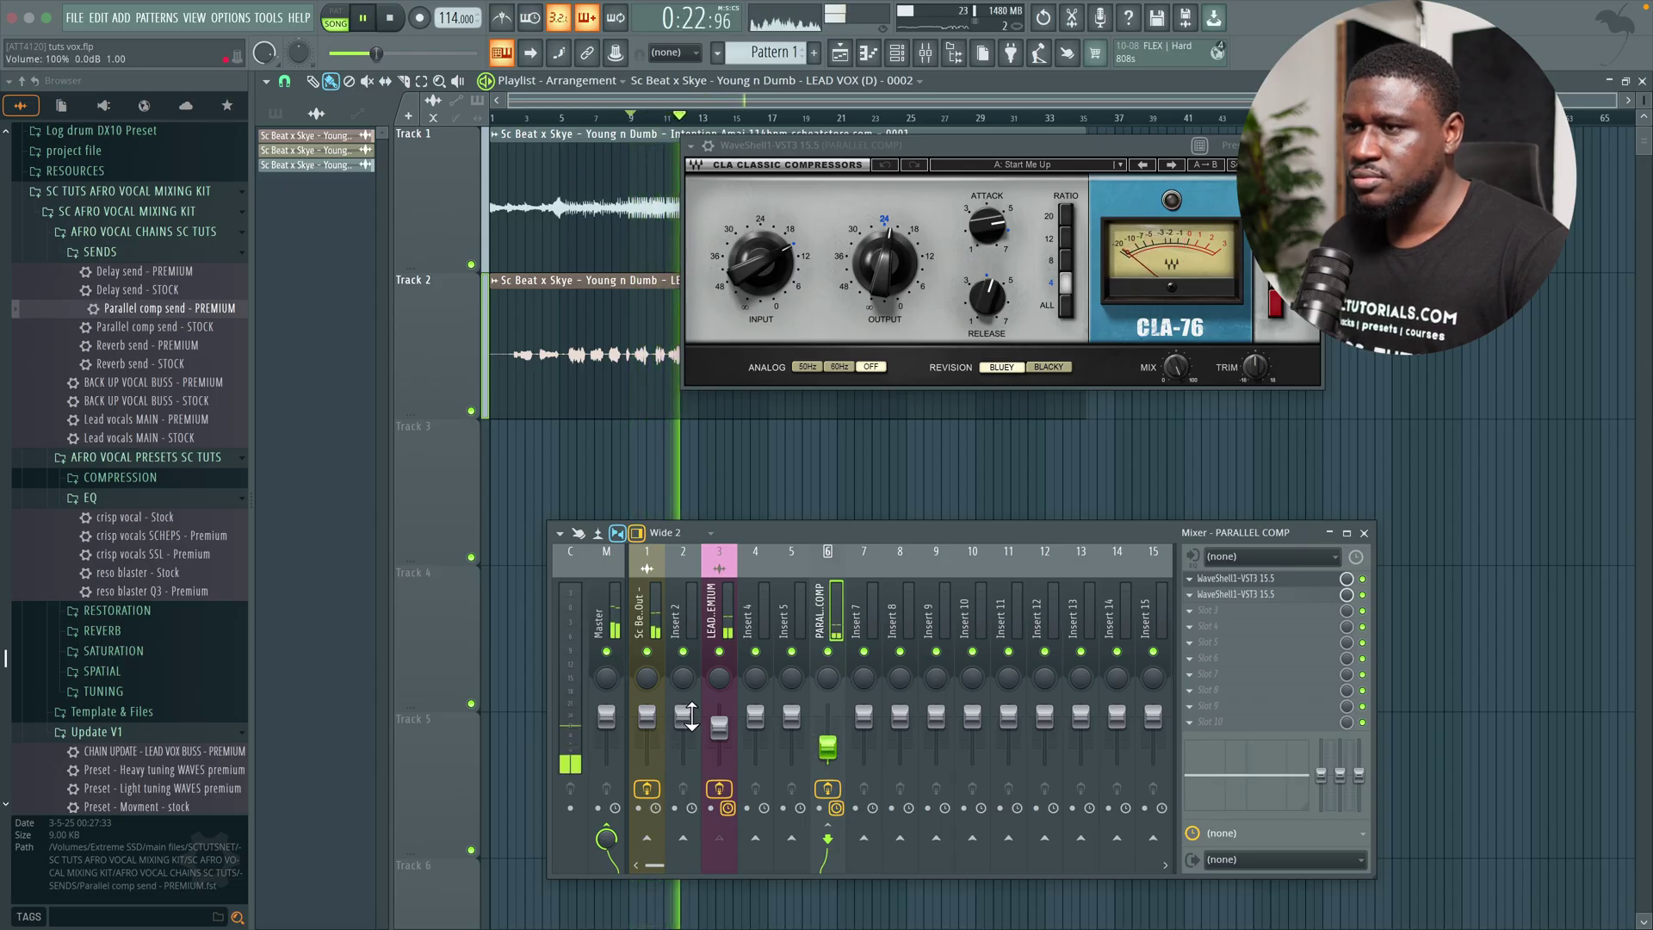
- Raise the LEAD VOX BUSS fader to about 70% and replay from the start
{"action": "left_click", "coordinate": [719, 729]}
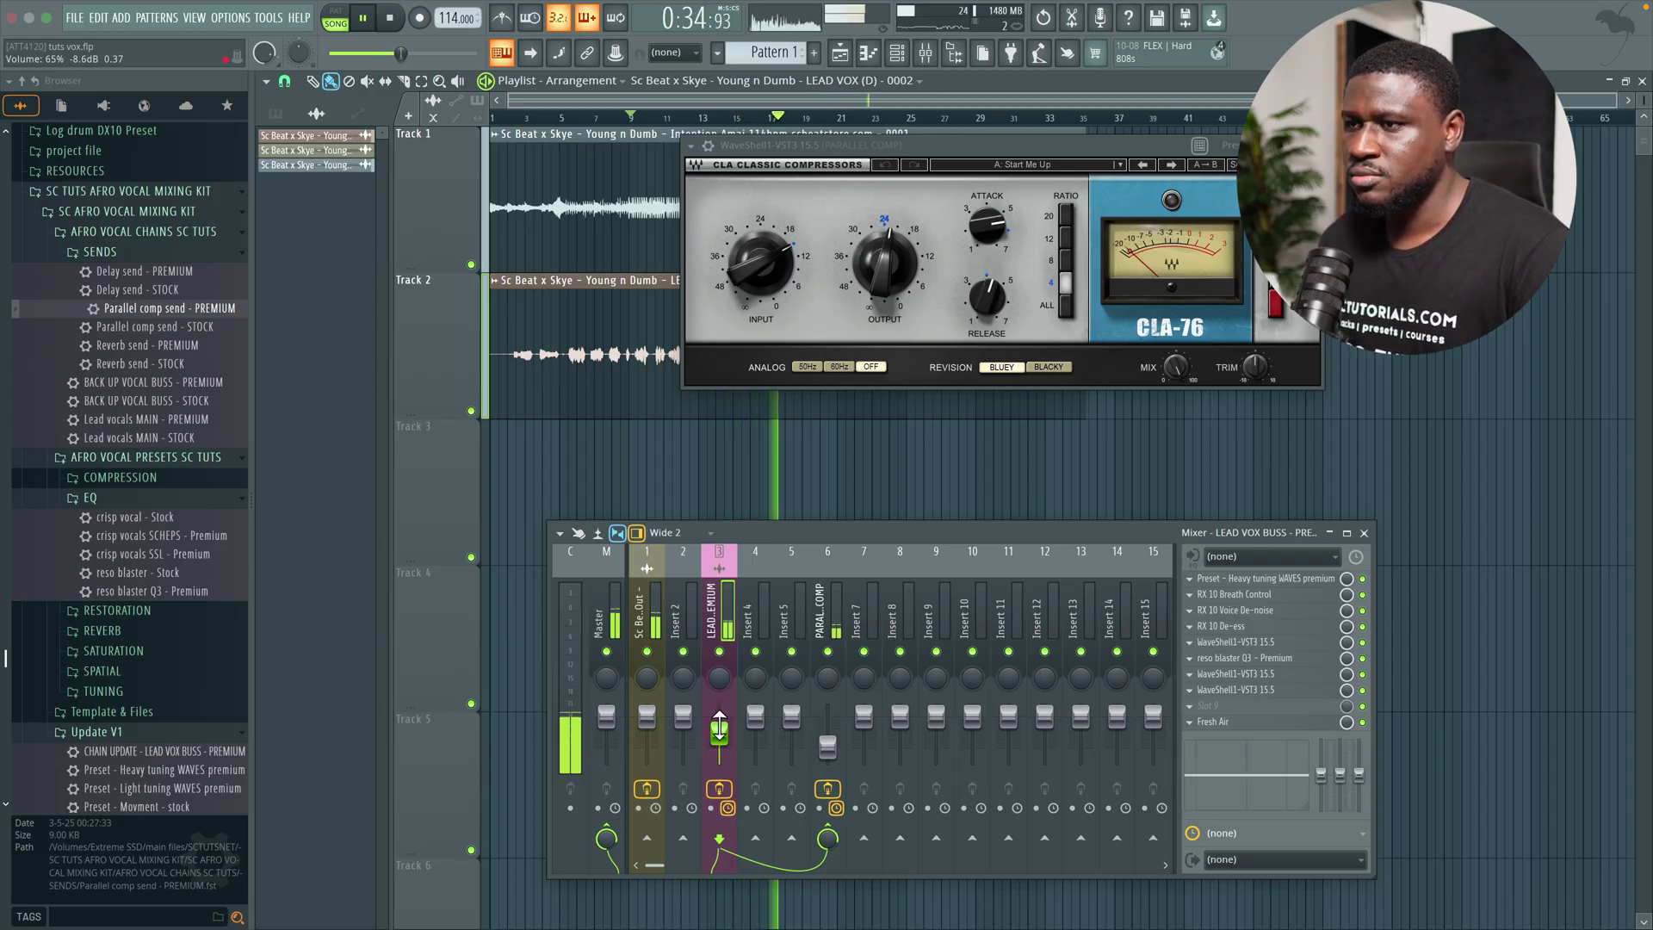
{"action": "scroll", "coordinate": [720, 728], "scroll_direction": "up", "scroll_amount": 3}
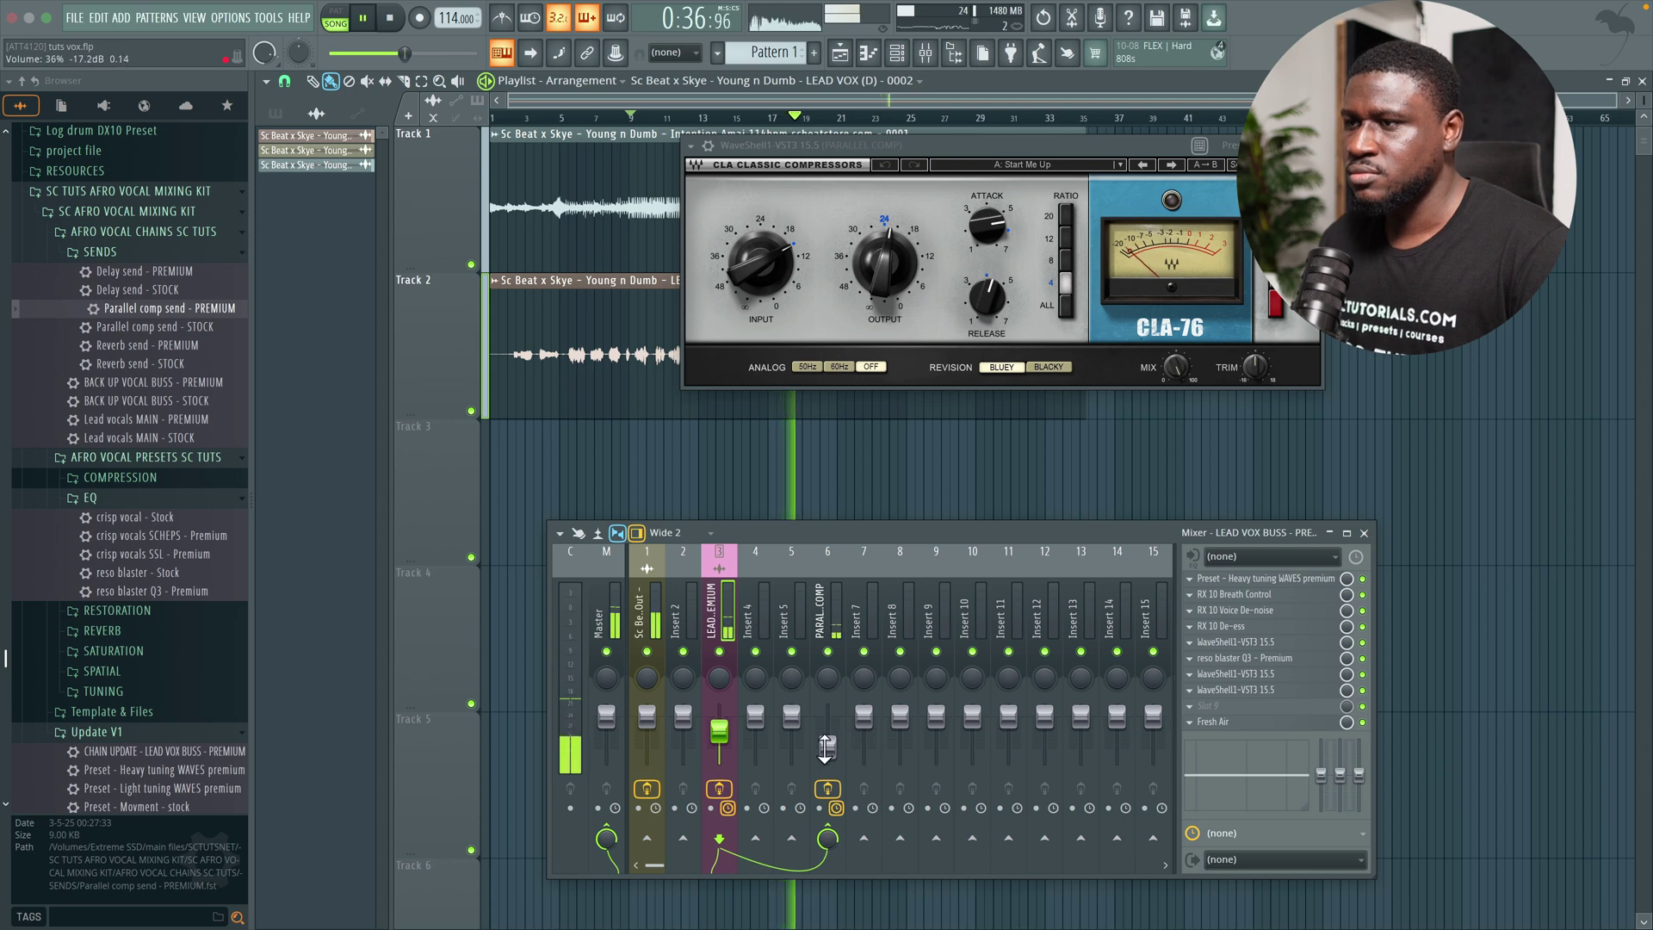
{"action": "left_click", "coordinate": [828, 745]}
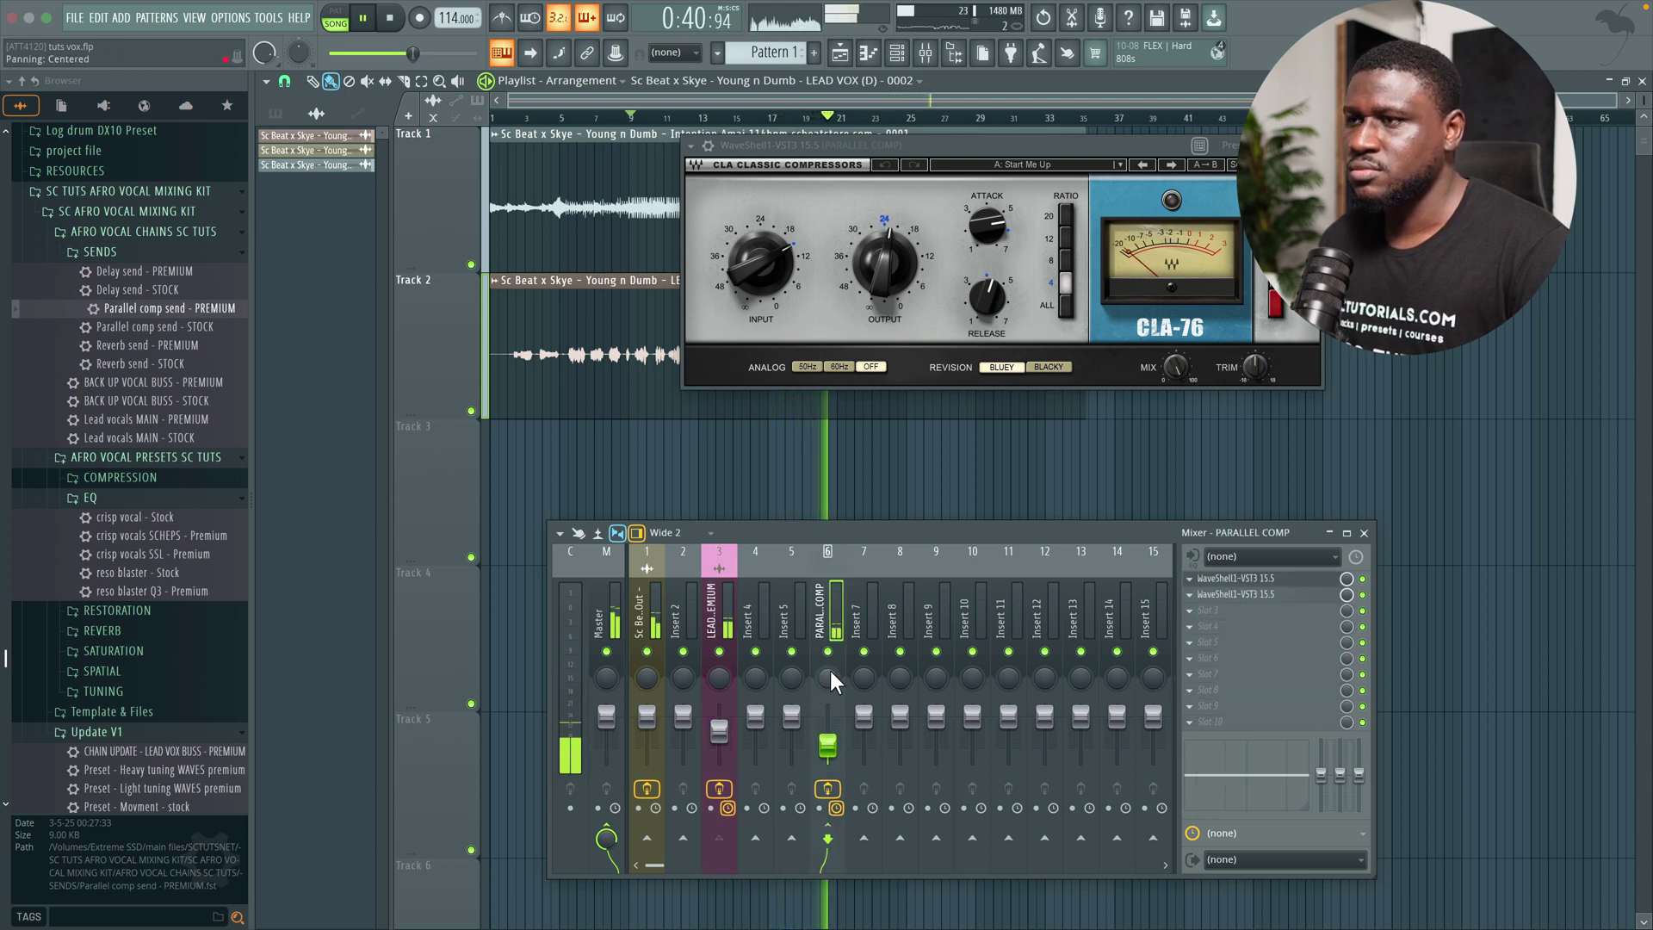
{"action": "key", "text": "space"}
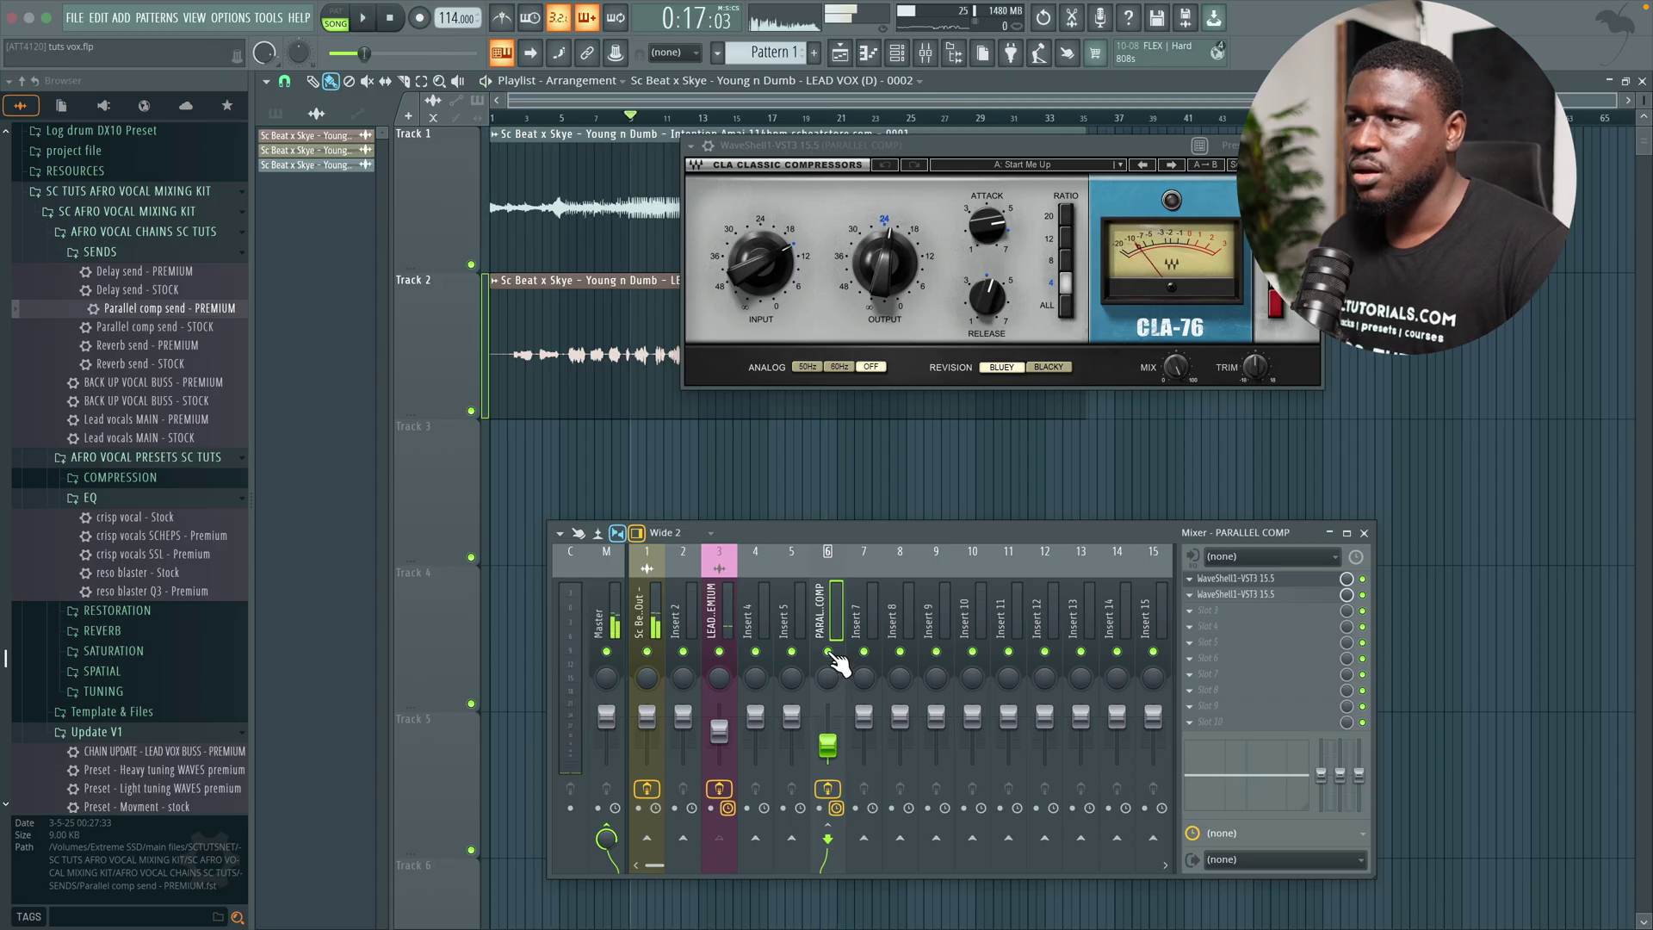
{"action": "key", "text": "space"}
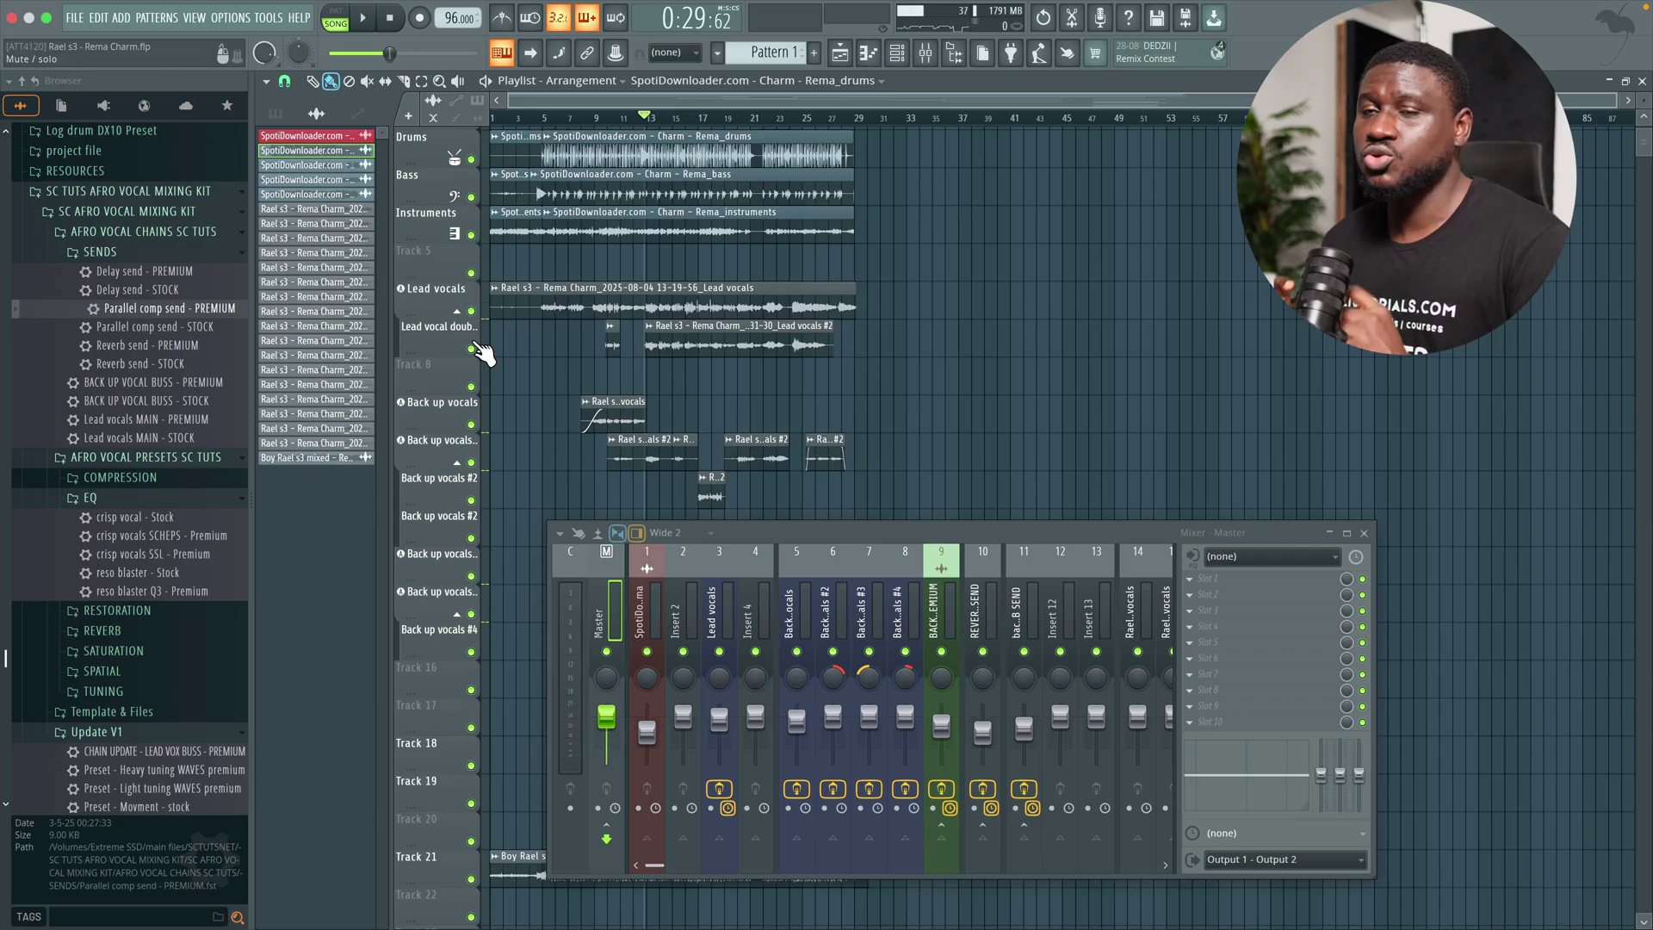
- Solo the Lead vocals track in Rema Charm and play it back alone
{"action": "scroll", "coordinate": [565, 330], "scroll_direction": "up", "scroll_amount": 3}
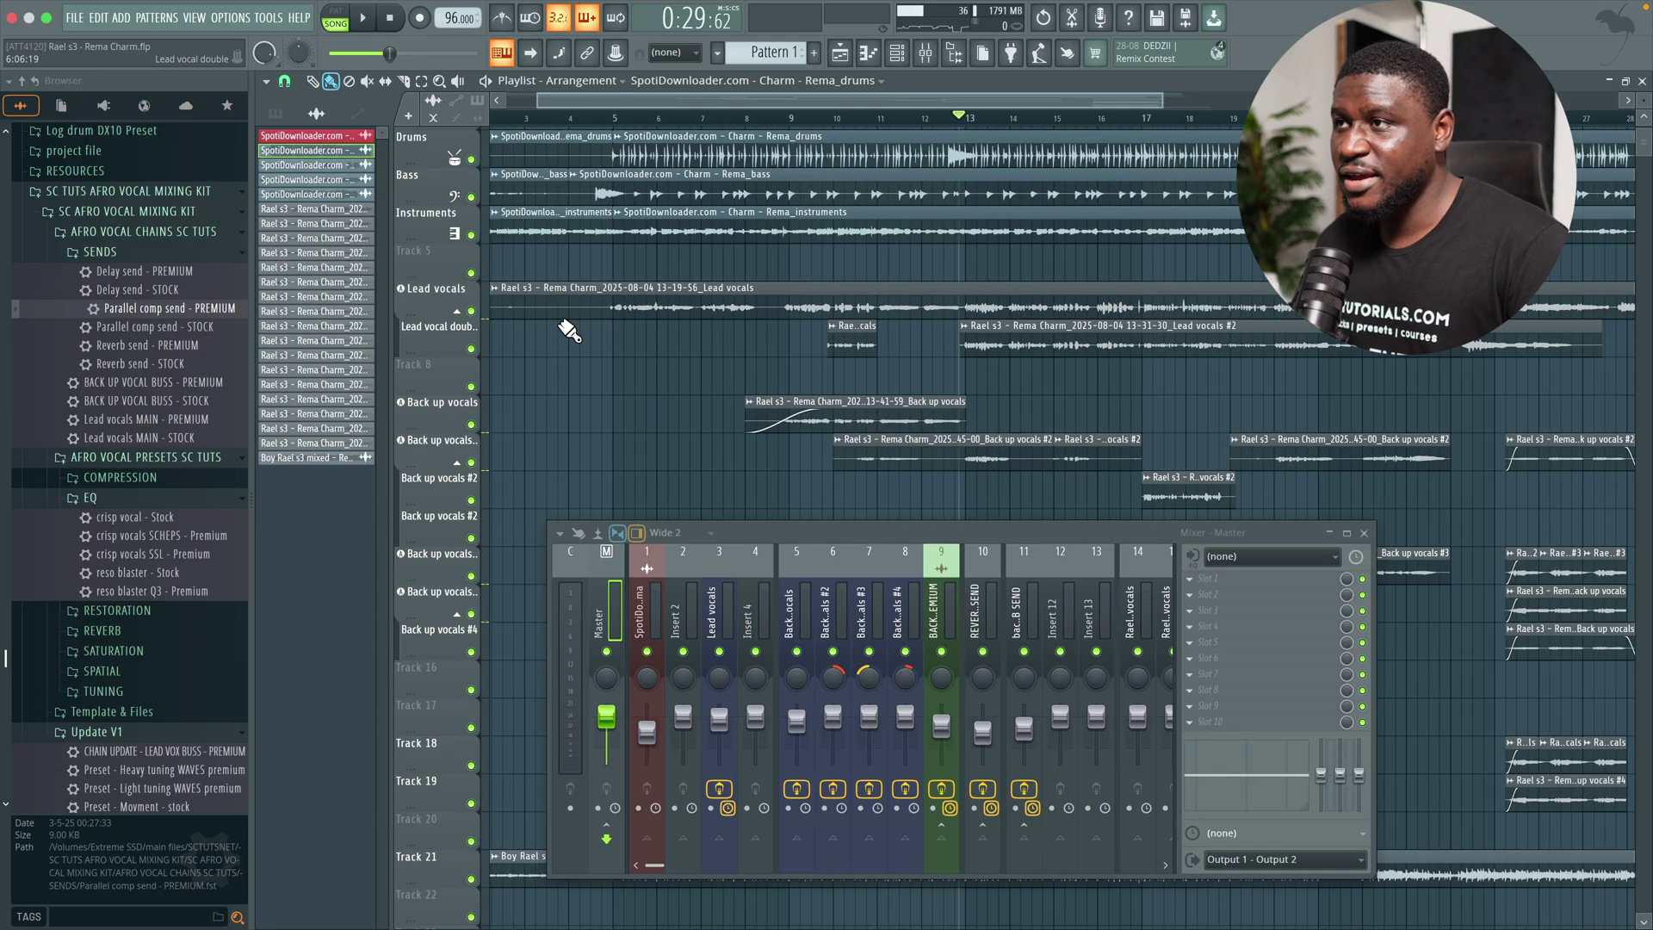
{"action": "right_click", "coordinate": [471, 312]}
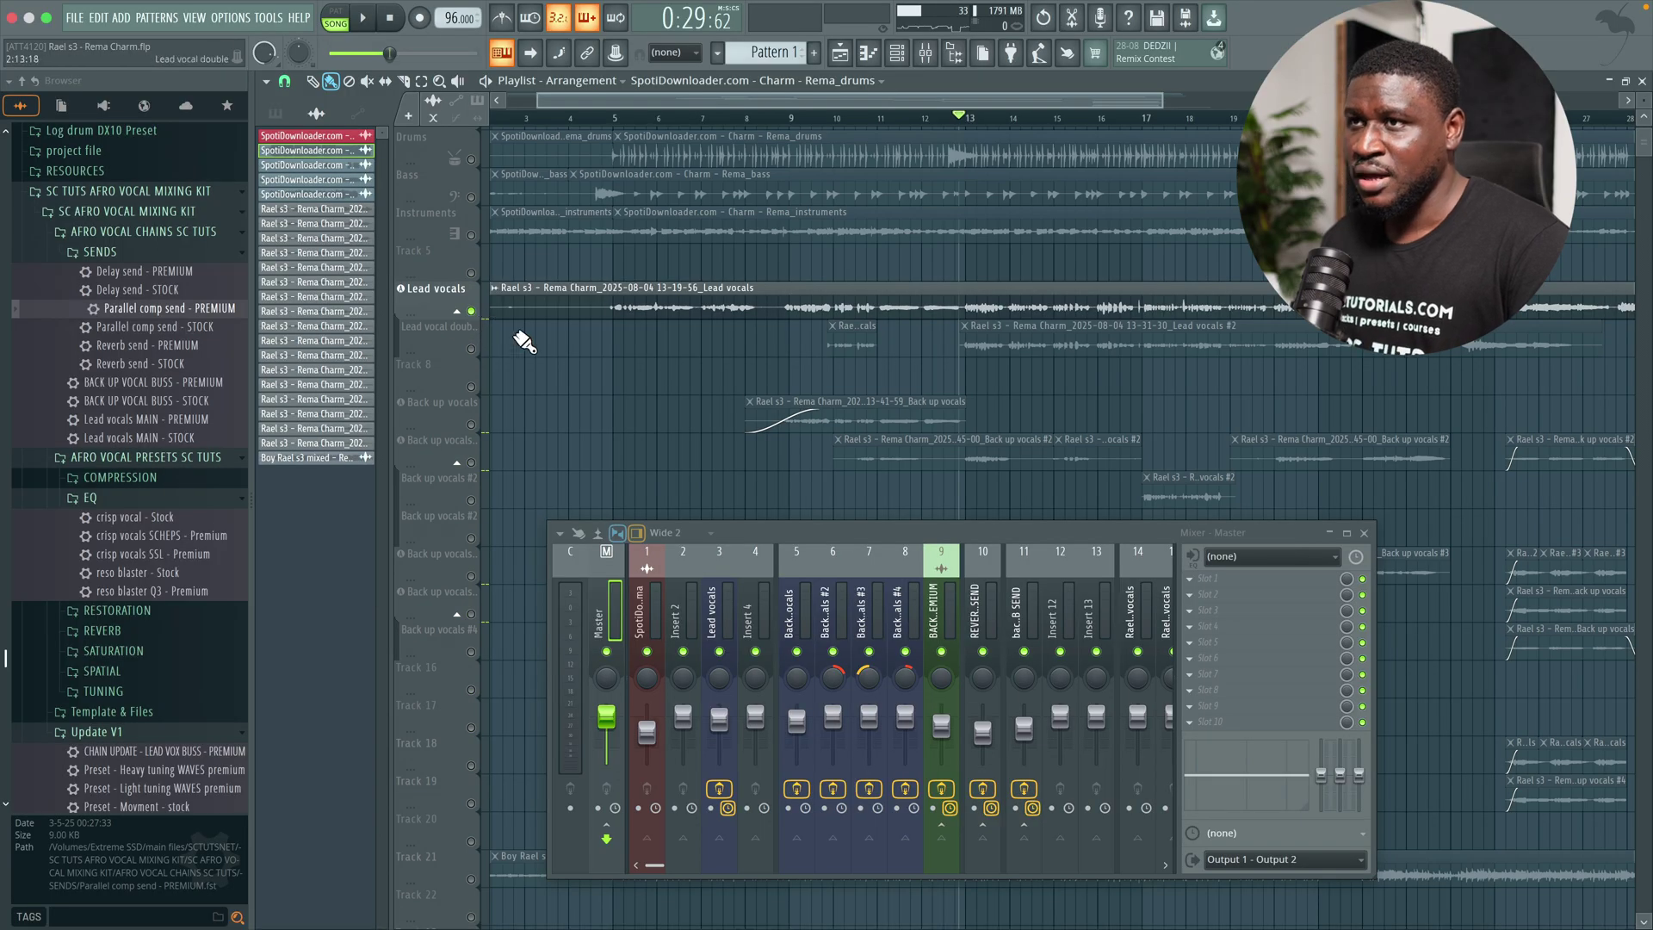
{"action": "right_click", "coordinate": [472, 349]}
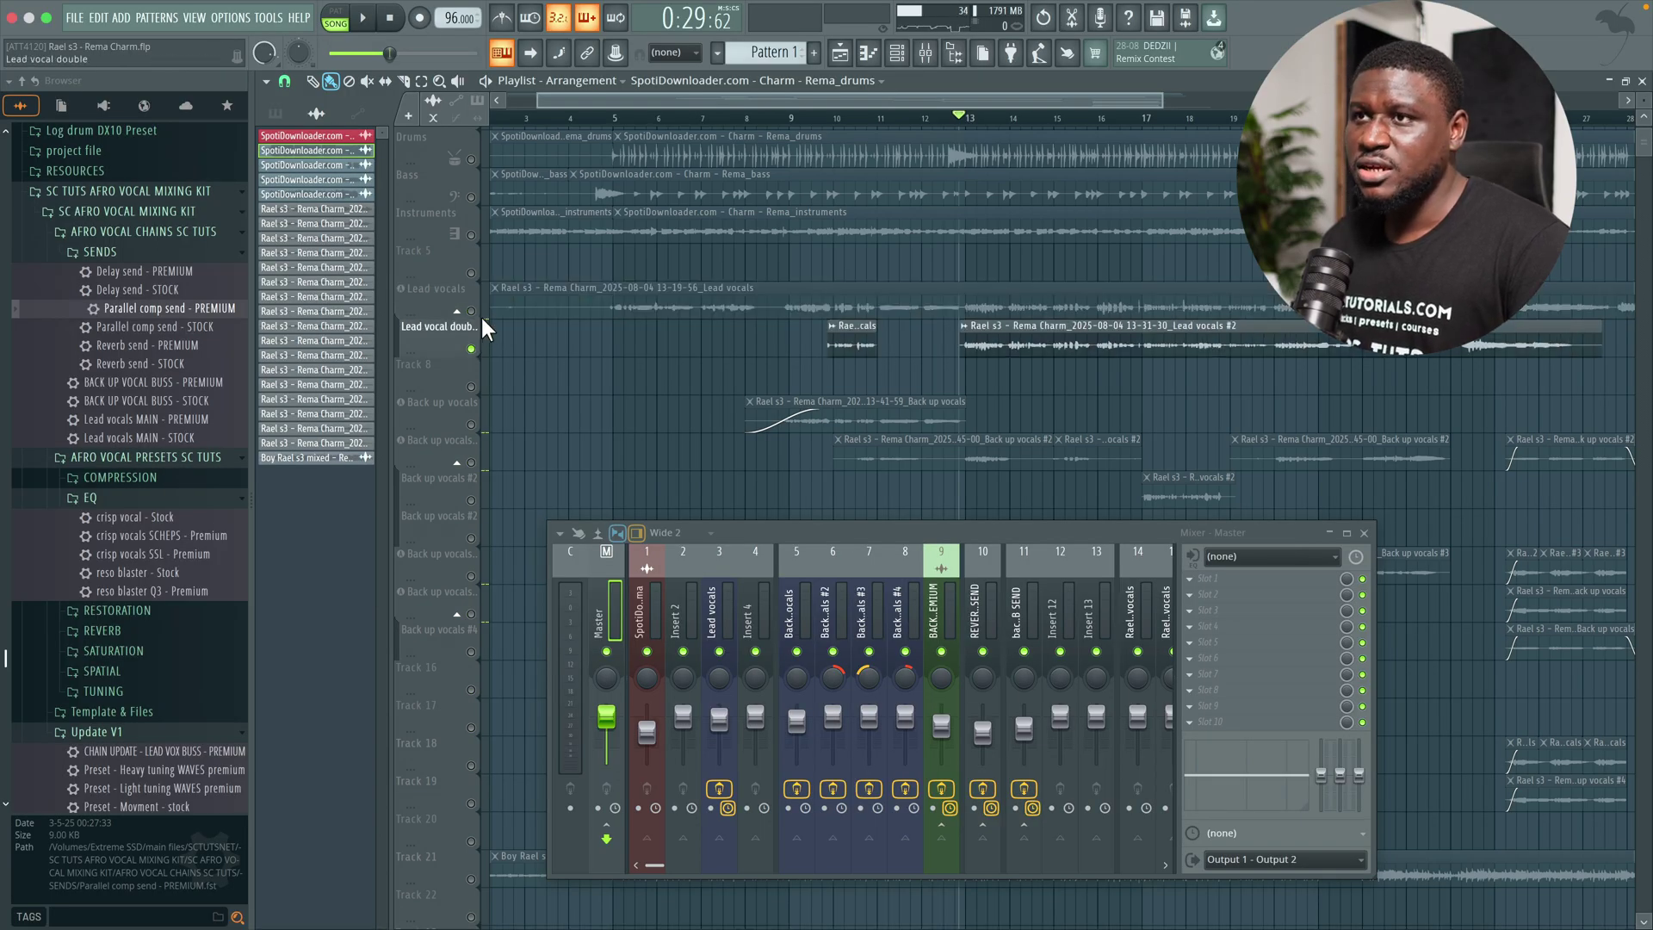
{"action": "right_click", "coordinate": [472, 312]}
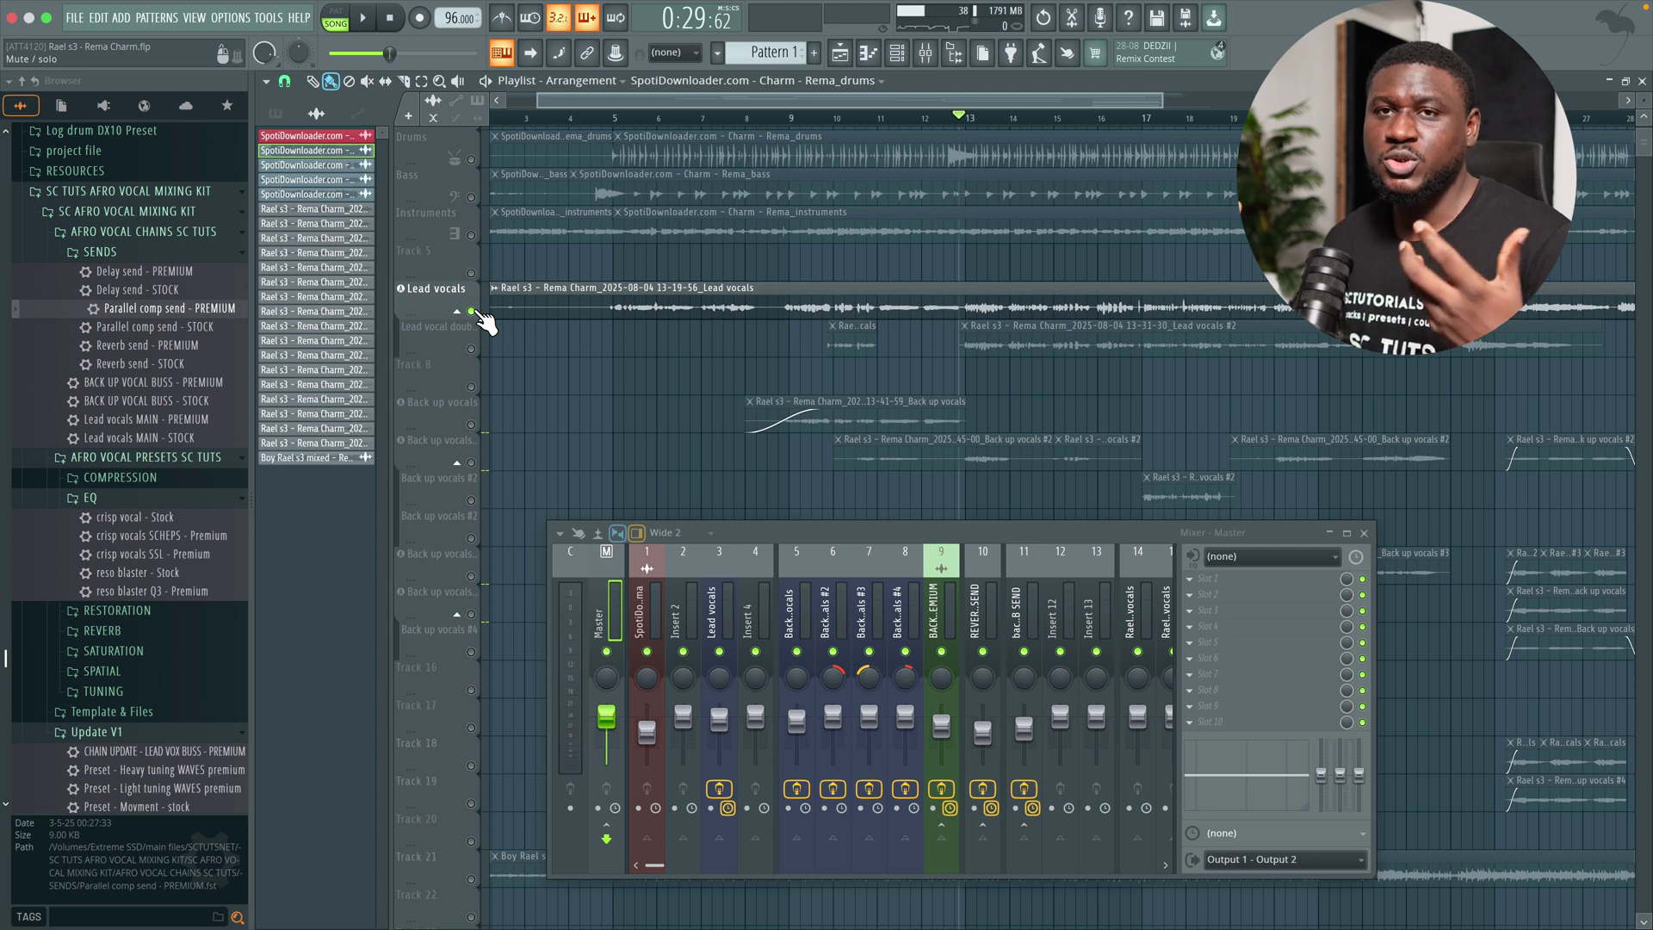
{"action": "left_click", "coordinate": [1017, 294]}
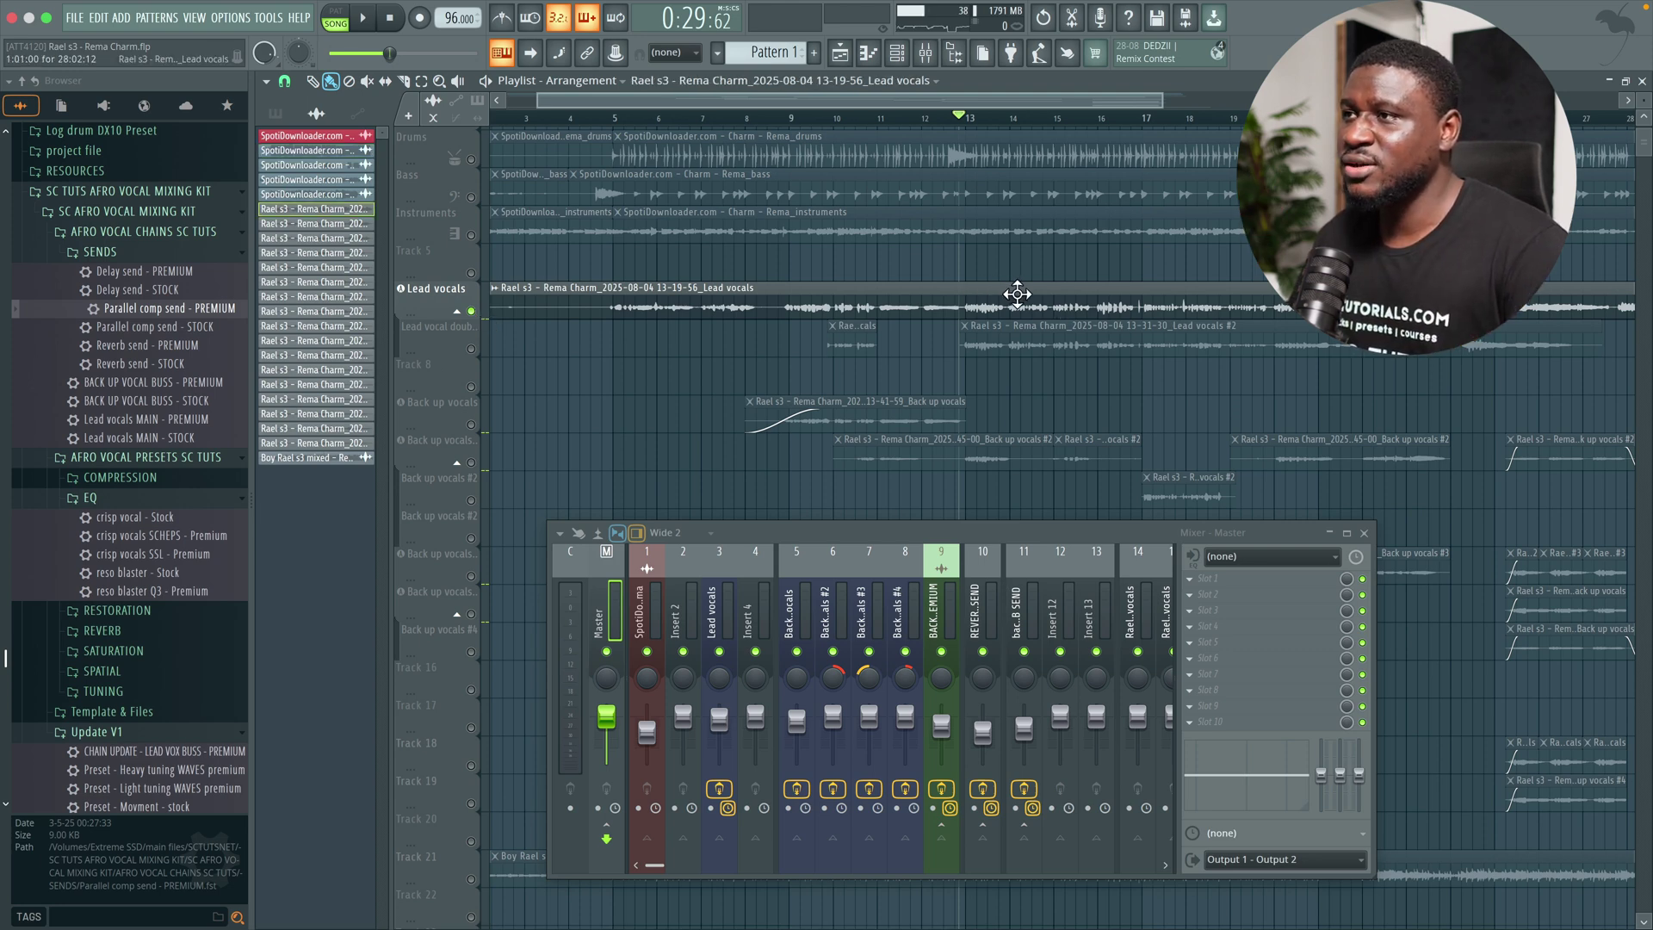
{"action": "key", "text": "space"}
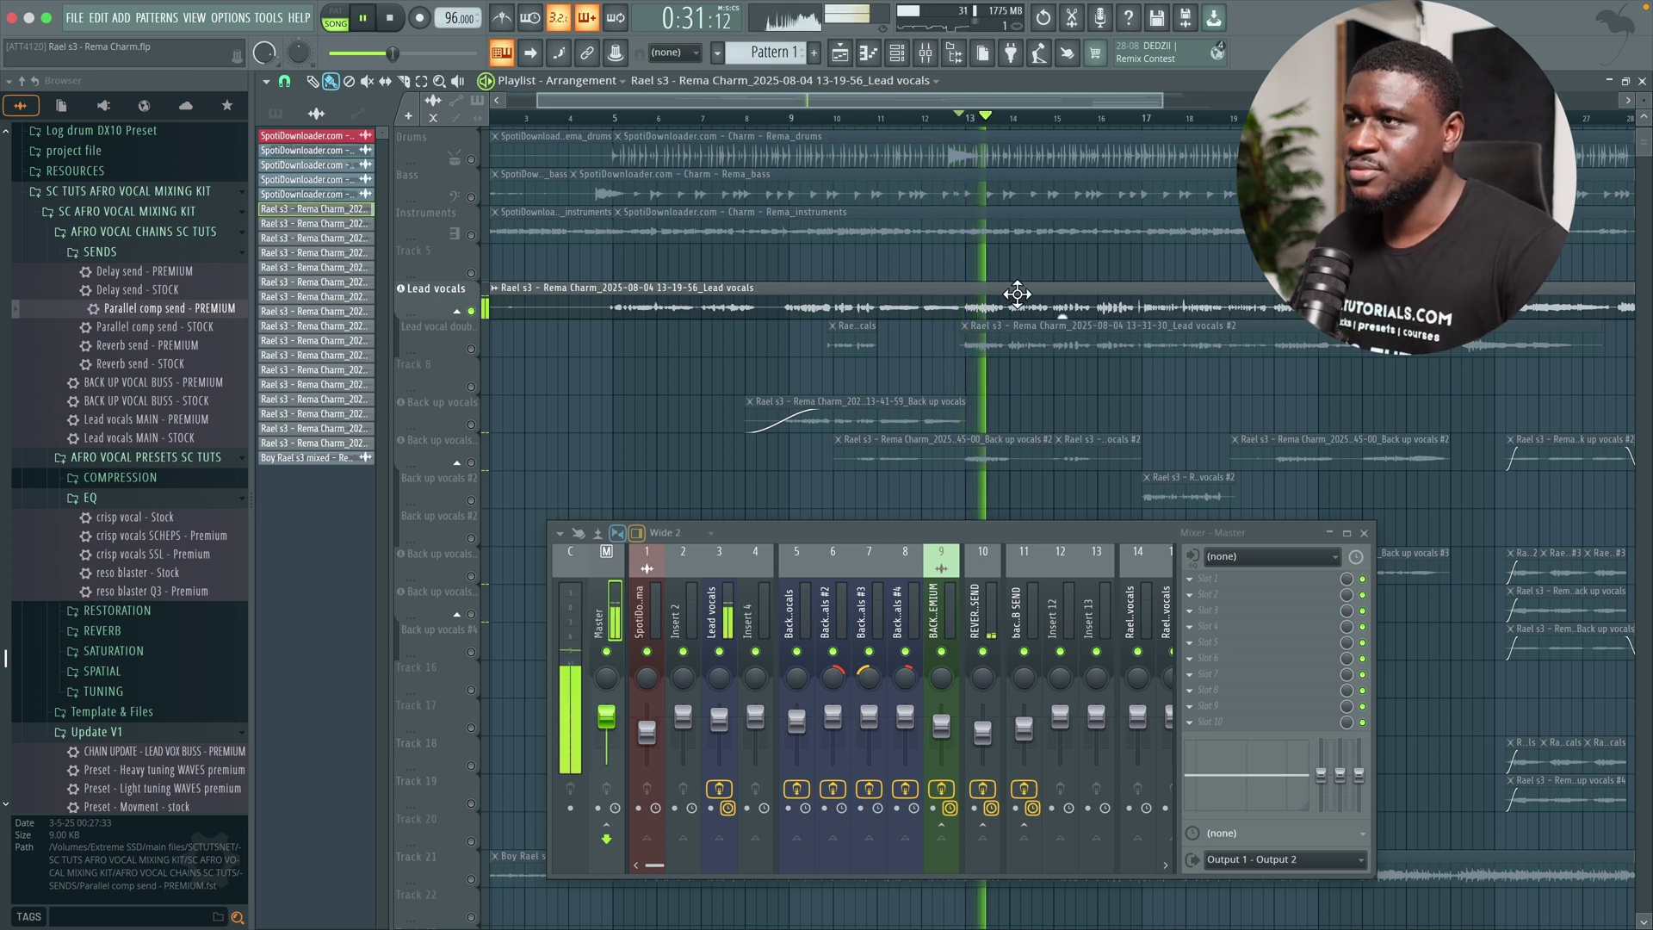
{"action": "scroll", "coordinate": [1017, 294], "scroll_direction": "down", "scroll_amount": 1}
{"action": "scroll", "coordinate": [1017, 294], "scroll_direction": "down", "scroll_amount": 1}
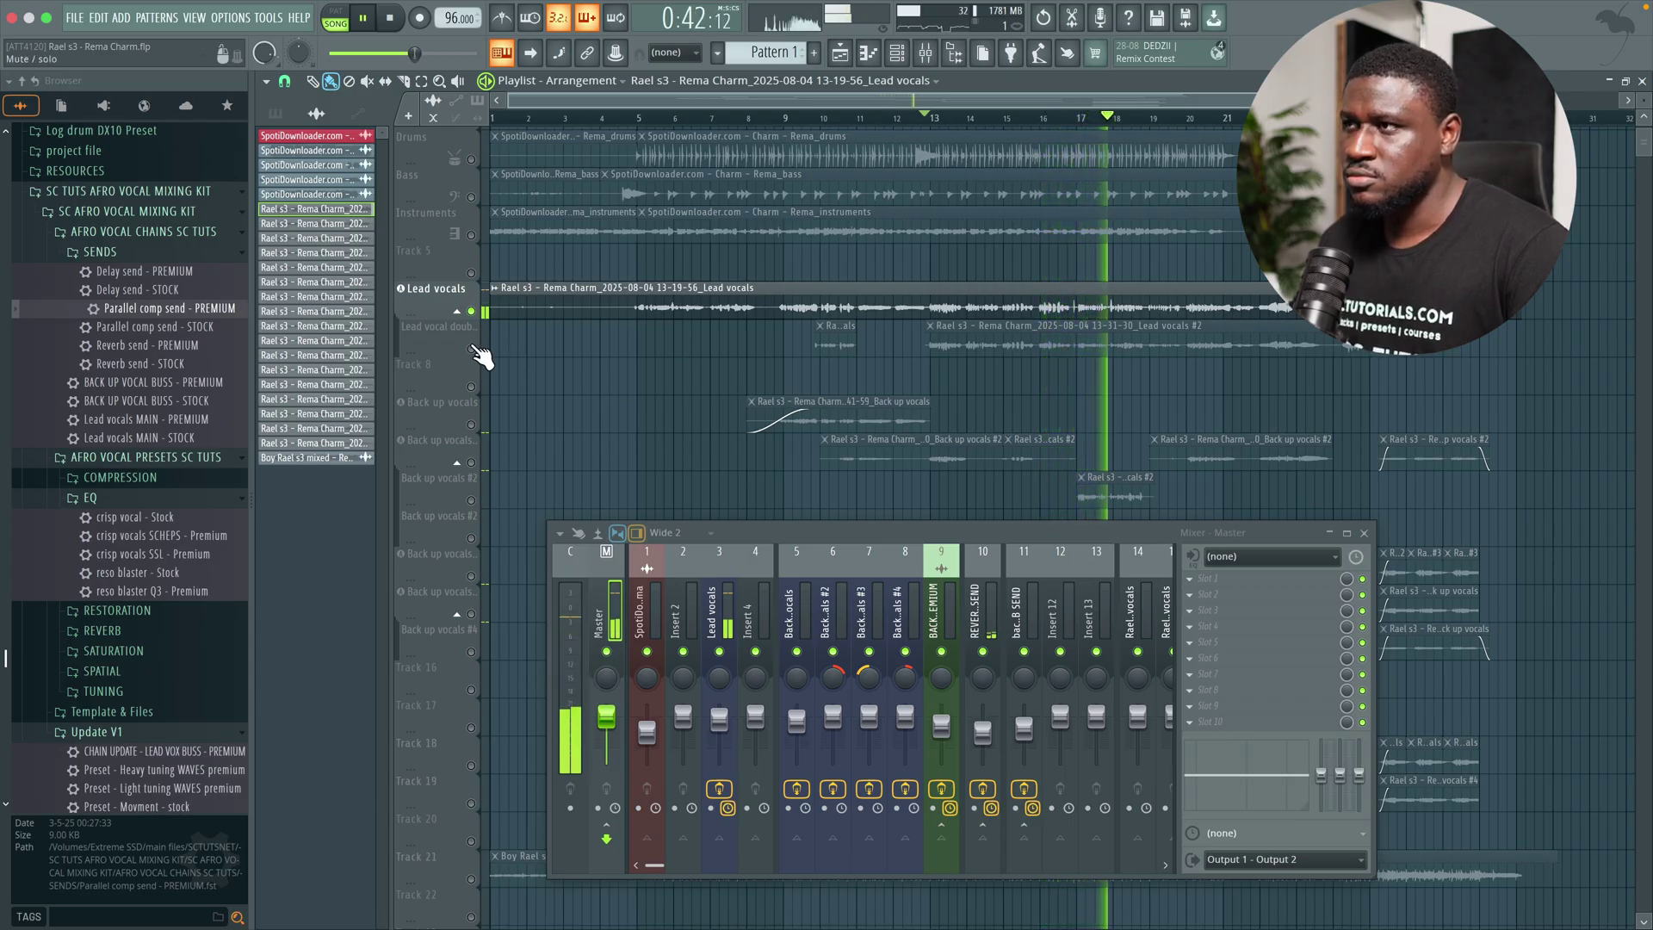
- Select the Lead vocal double track and play it on its own
{"action": "key", "text": "space"}
{"action": "left_click", "coordinate": [479, 356]}
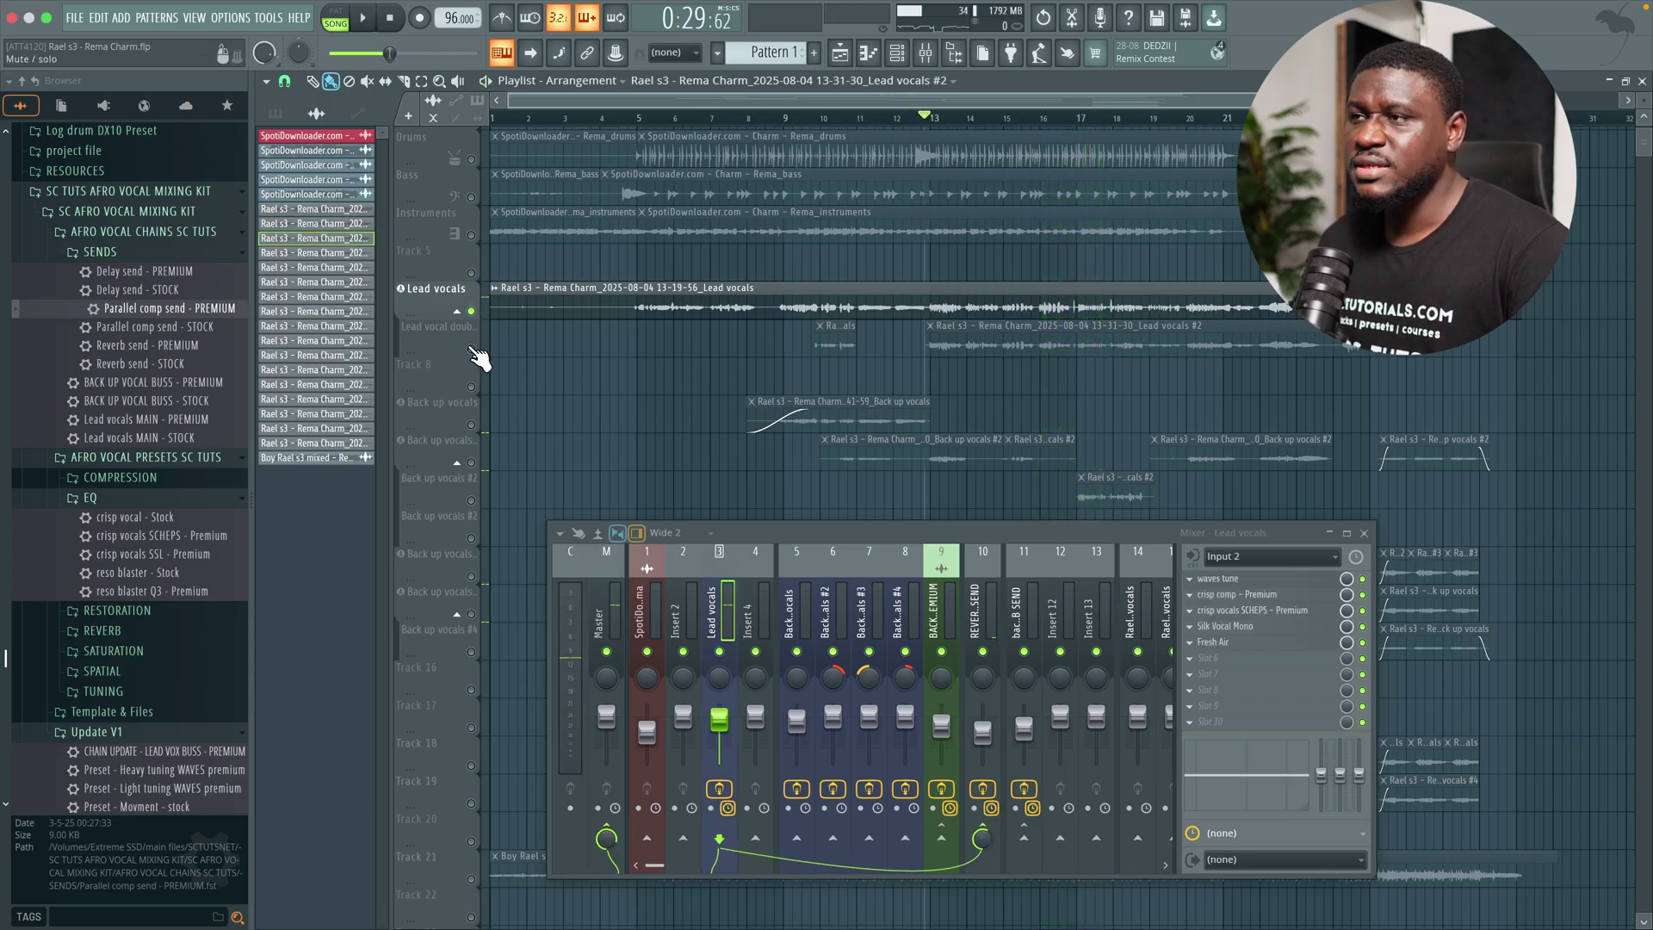
{"action": "left_click", "coordinate": [473, 349]}
{"action": "key", "text": "space"}
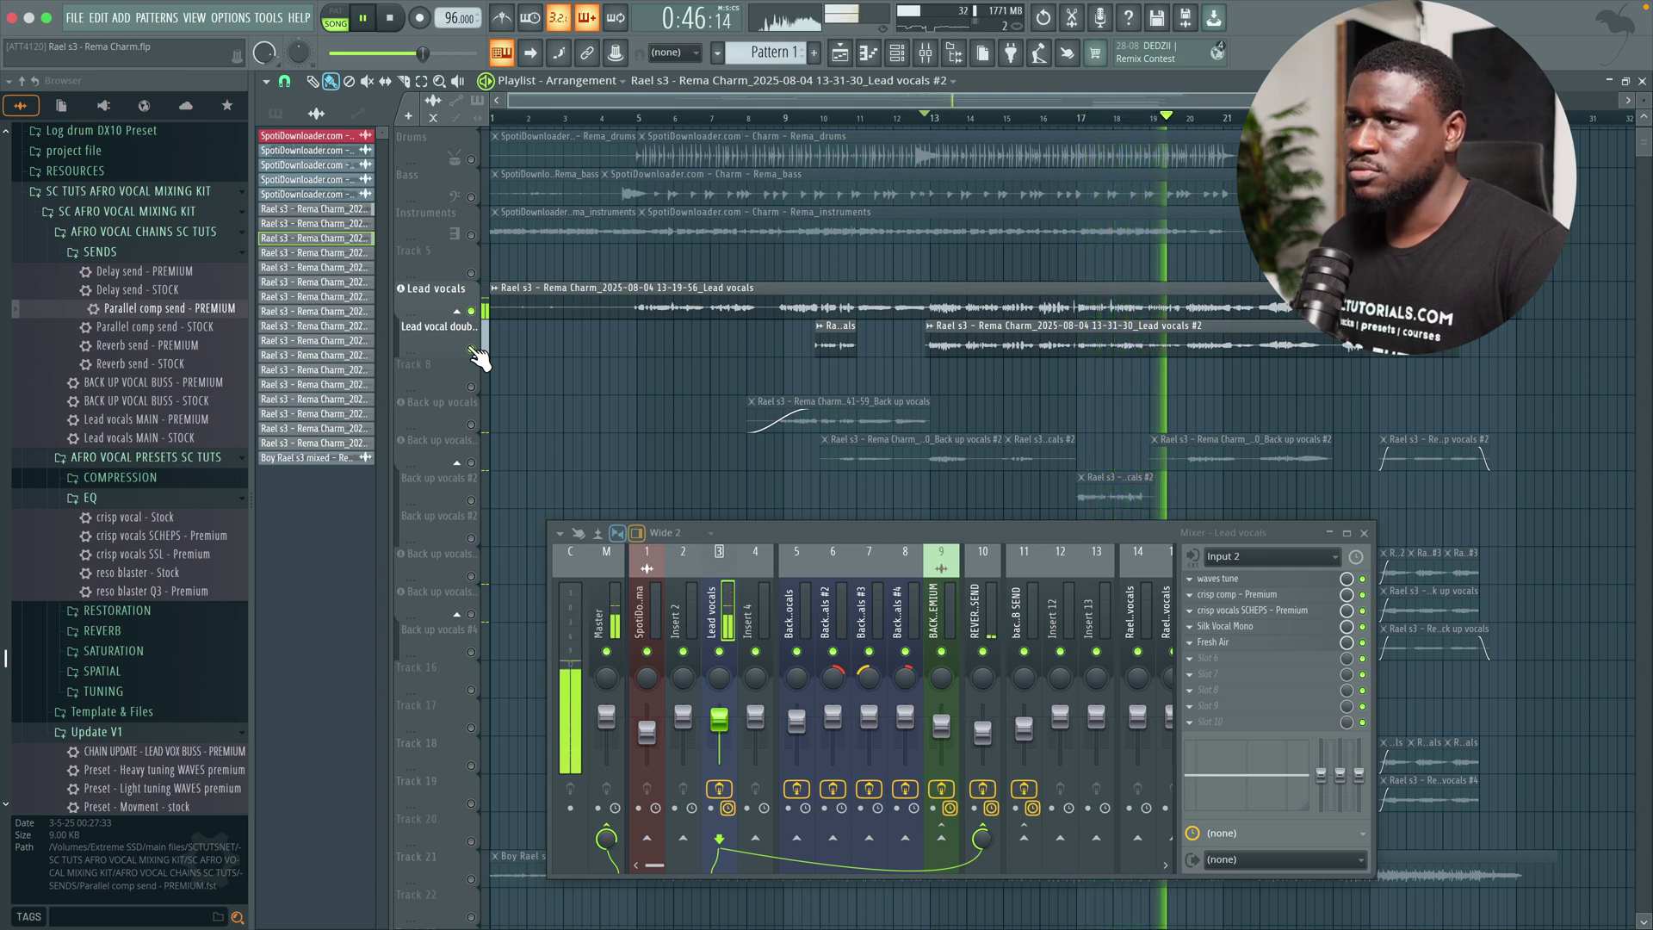
- Clear the solo so every track plays, and drag in the Lead vocals MAIN - PREMIUM chain preset
{"action": "key", "text": "space"}
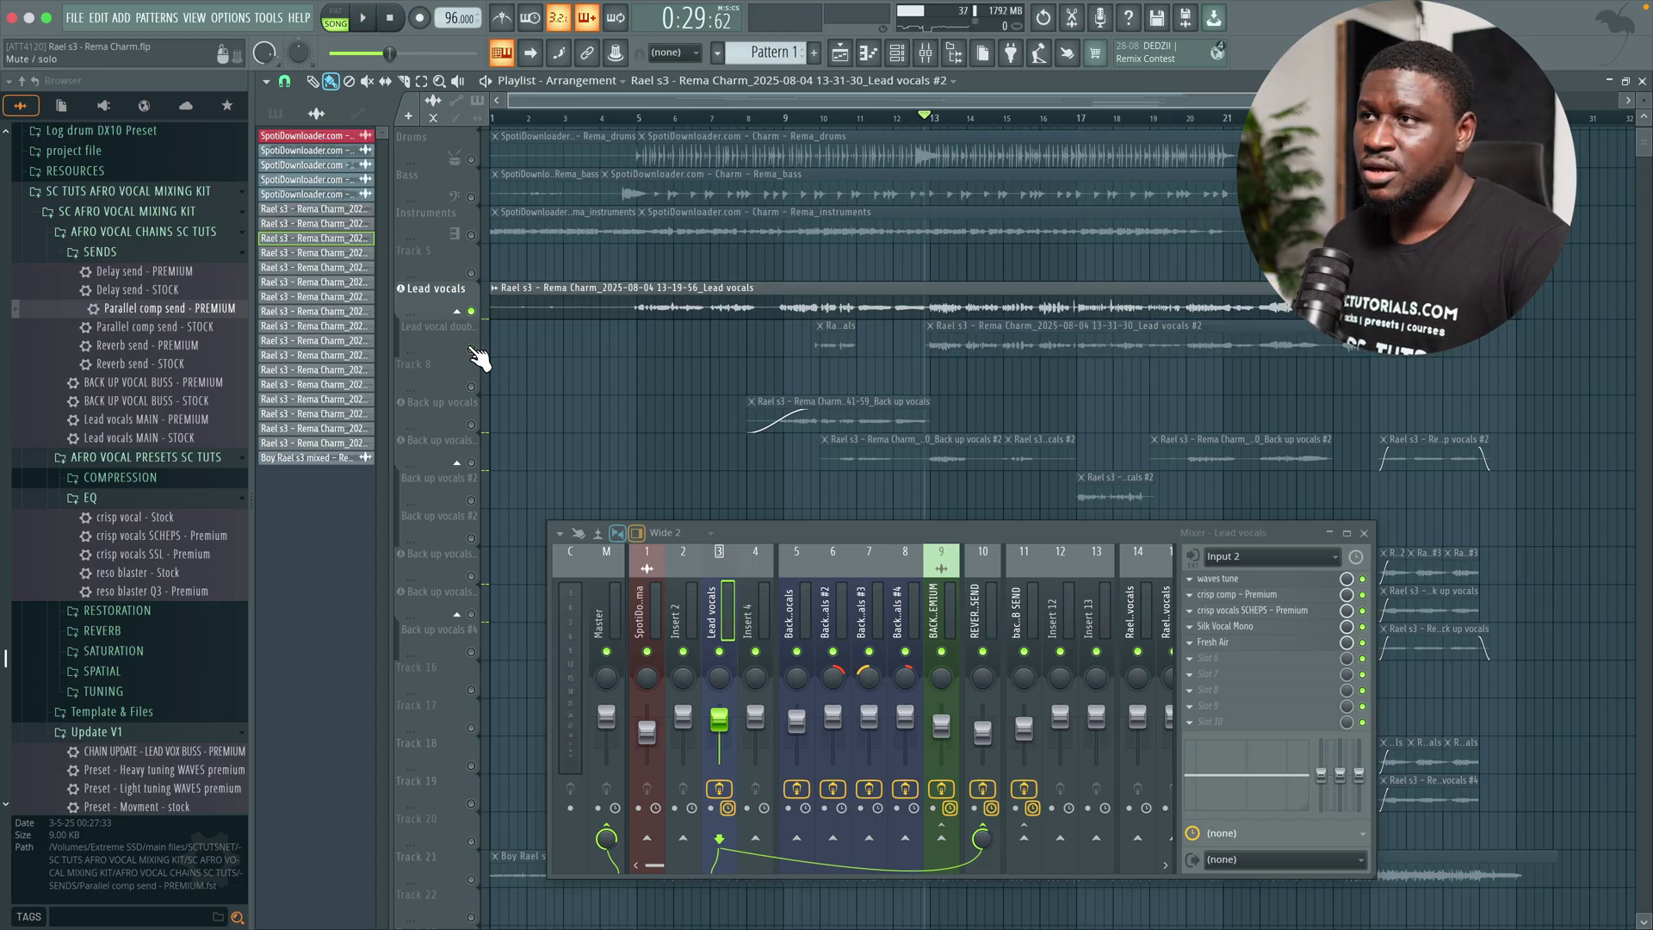
{"action": "right_click", "coordinate": [471, 349]}
{"action": "left_click_drag", "start_coordinate": [125, 419], "coordinate": [1114, 592]}
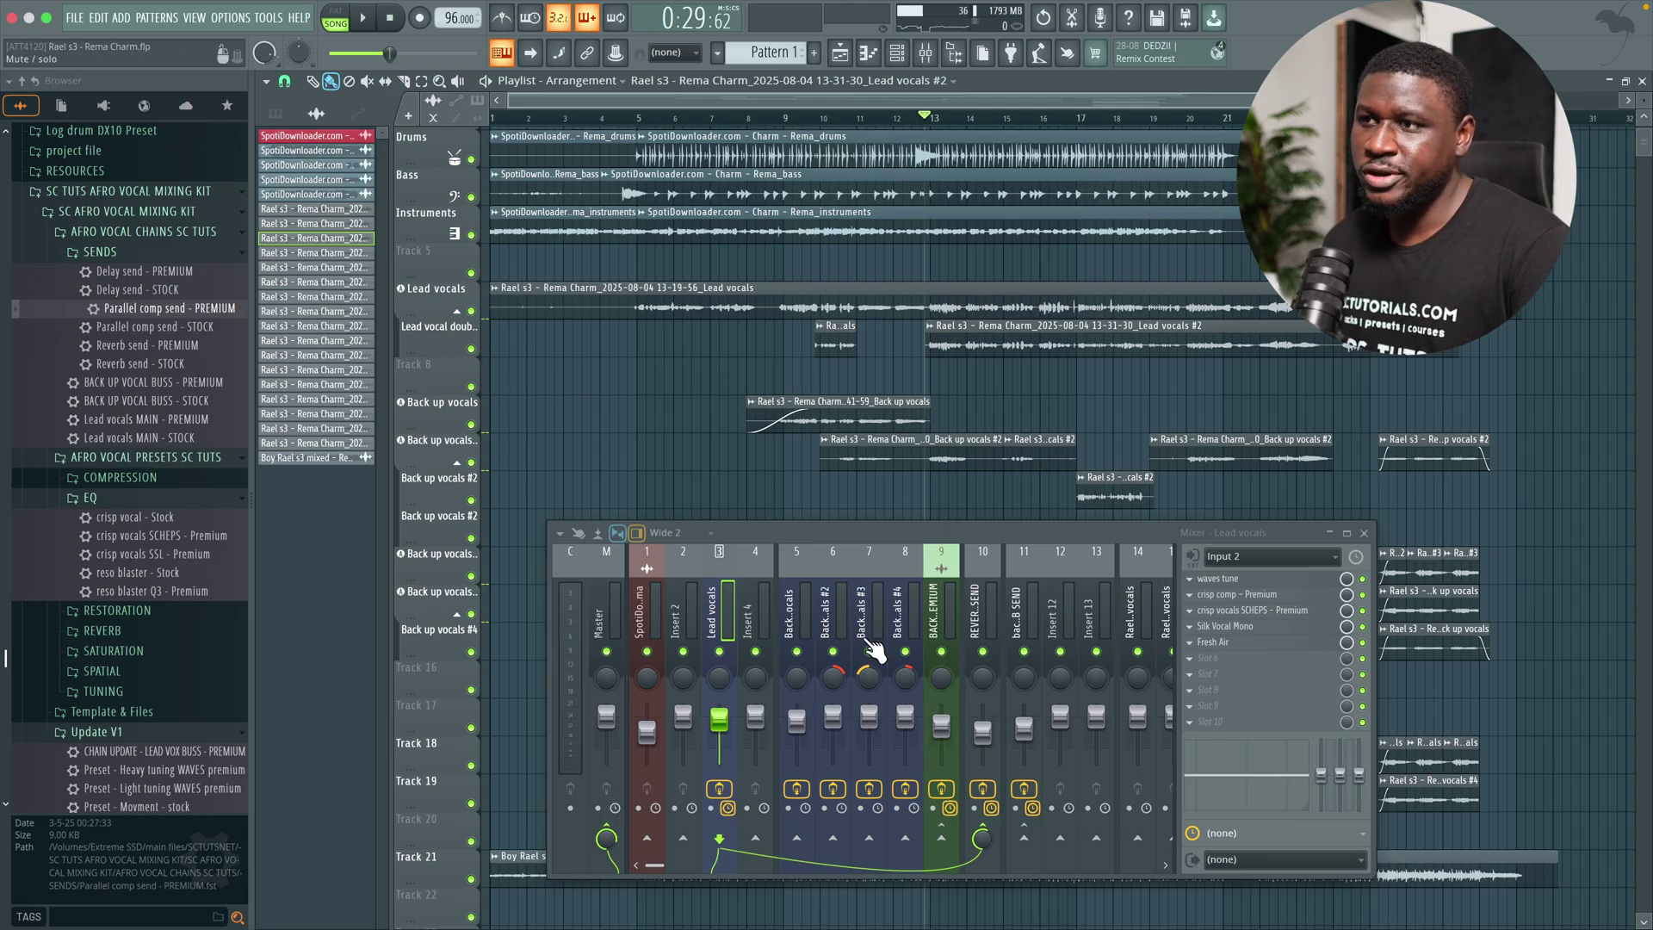